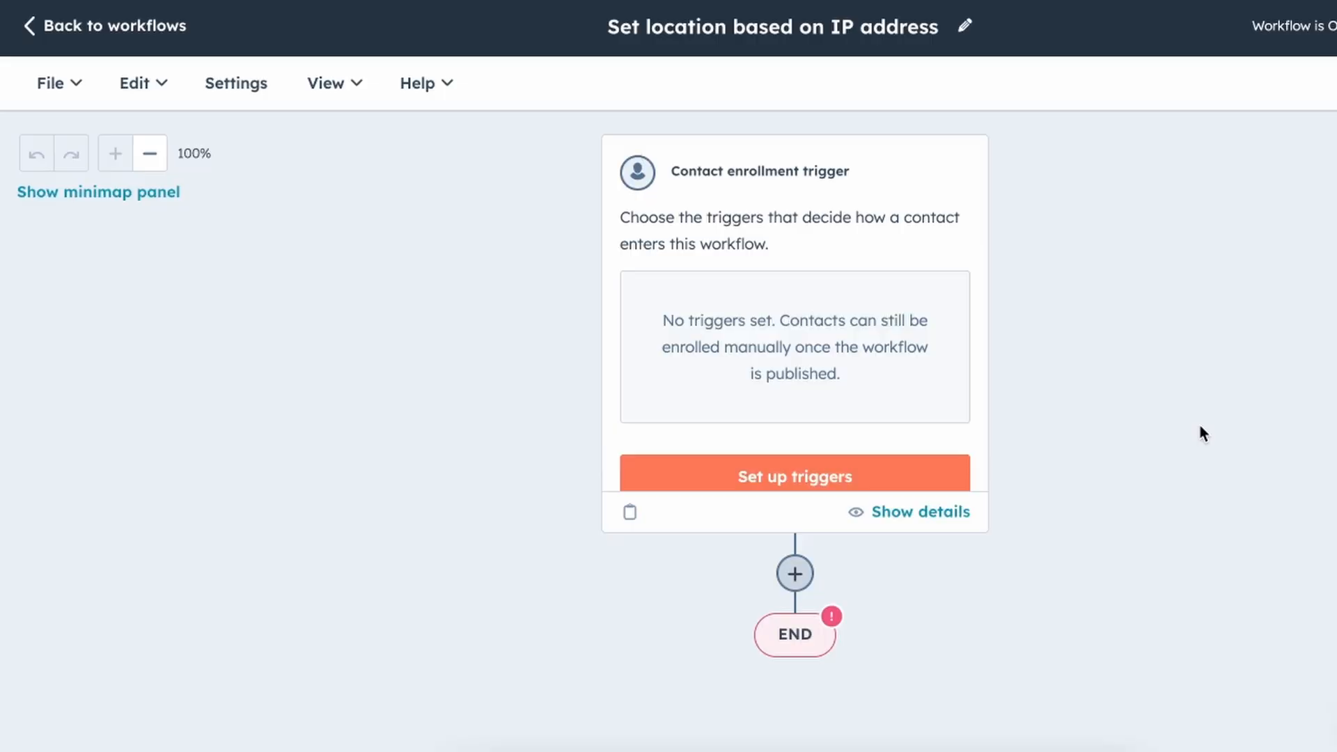
# Start an event-based enrollment trigger on a property value changing.
pyautogui.click(783, 487)
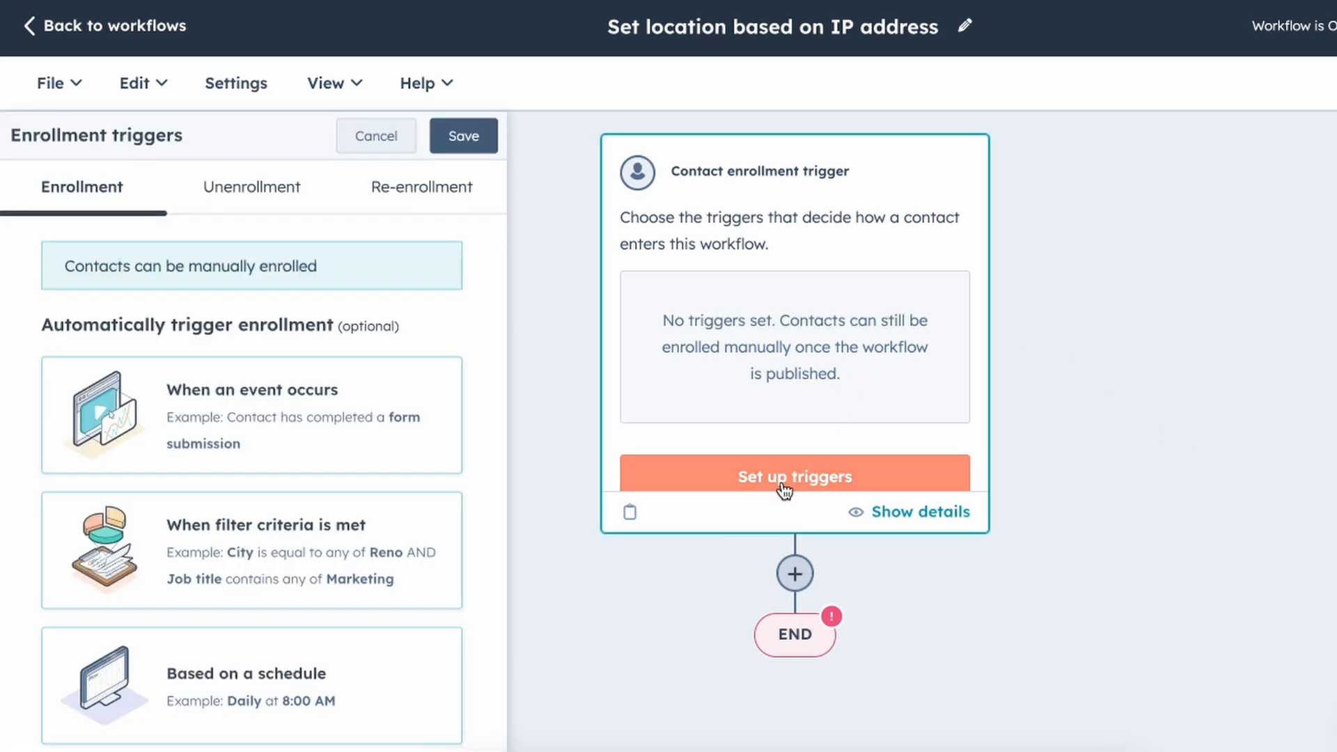
pyautogui.click(230, 424)
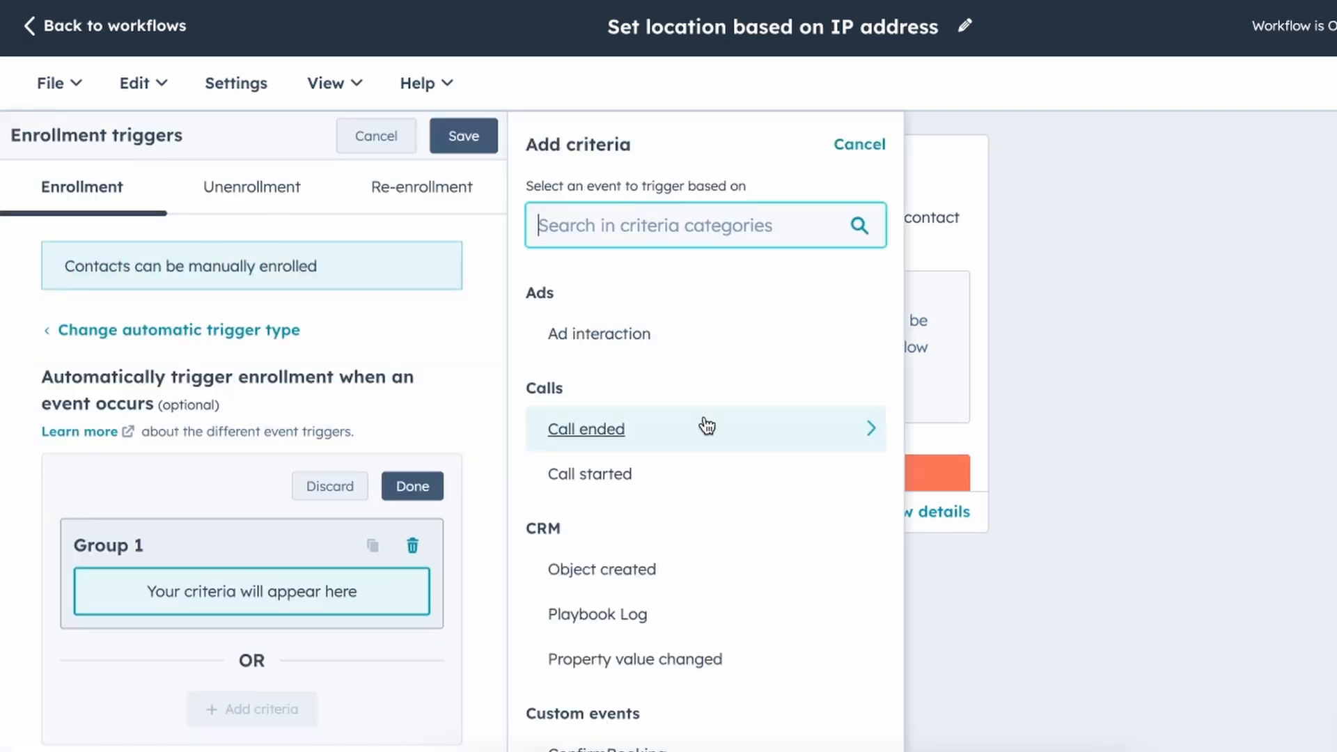
pyautogui.scroll(-2, 704, 426)
pyautogui.scroll(-10, 707, 426)
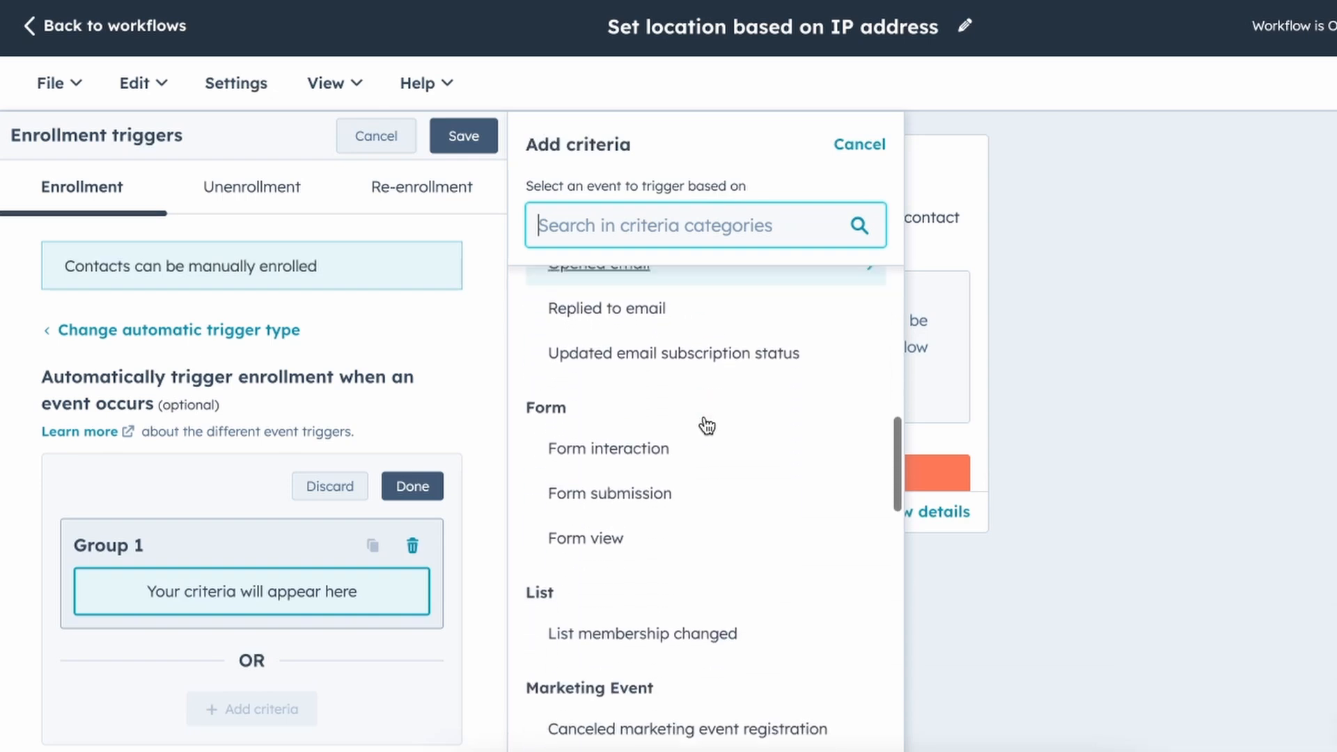
pyautogui.scroll(9, 707, 426)
pyautogui.scroll(1, 707, 426)
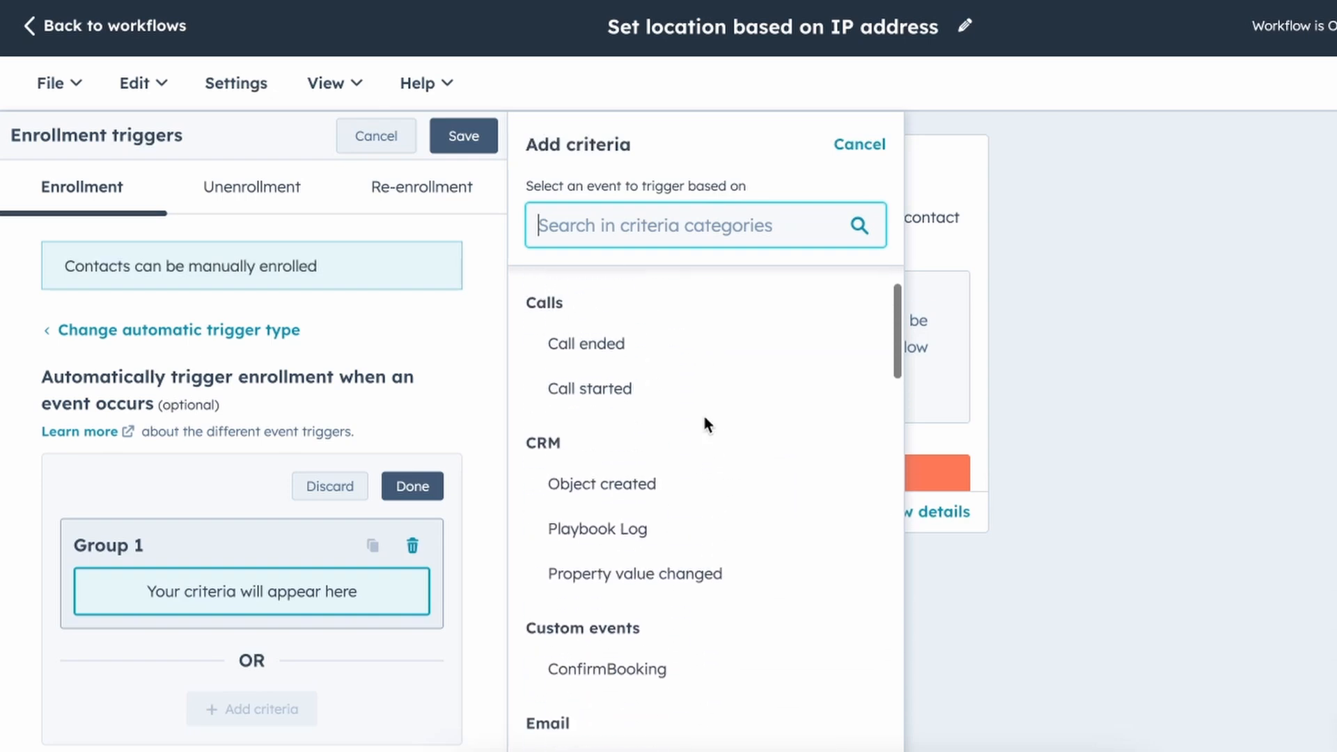
pyautogui.click(650, 570)
# Choose IP State/Region as the property whose change triggers enrollment.
pyautogui.click(641, 245)
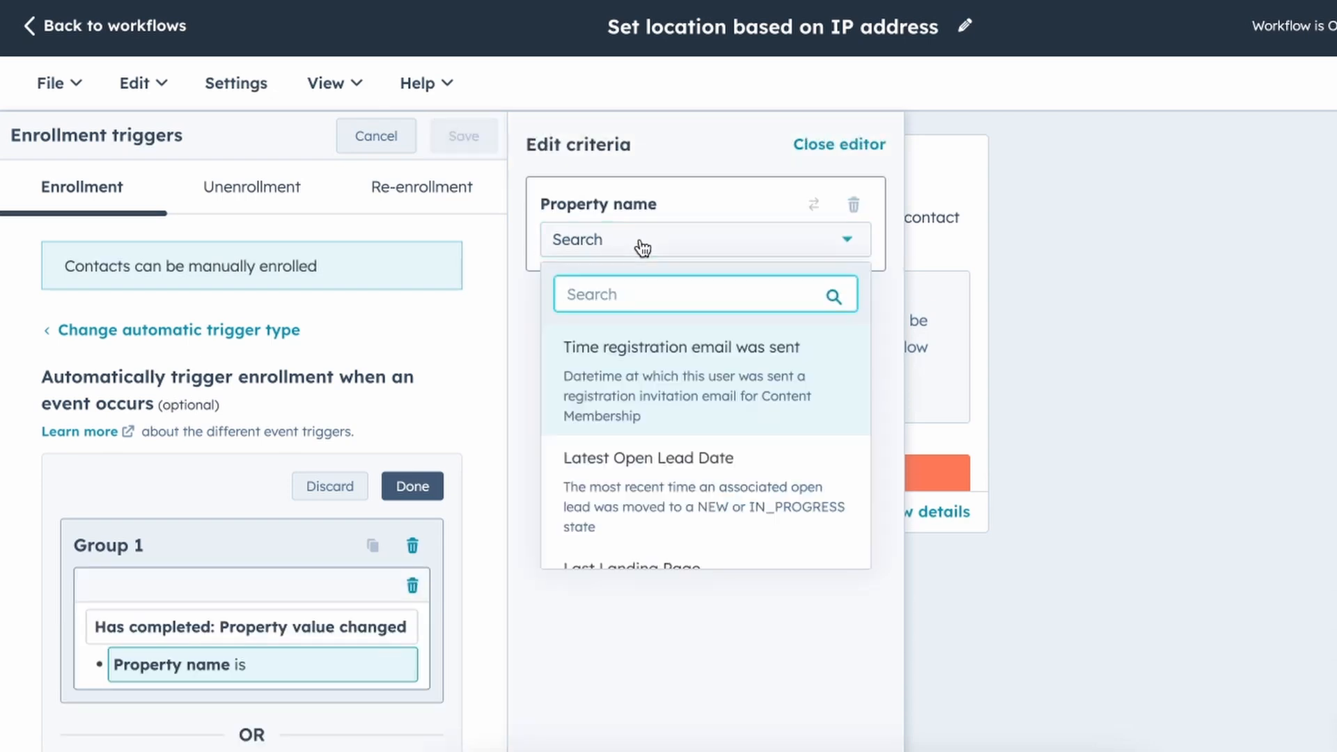
pyautogui.write('ip')
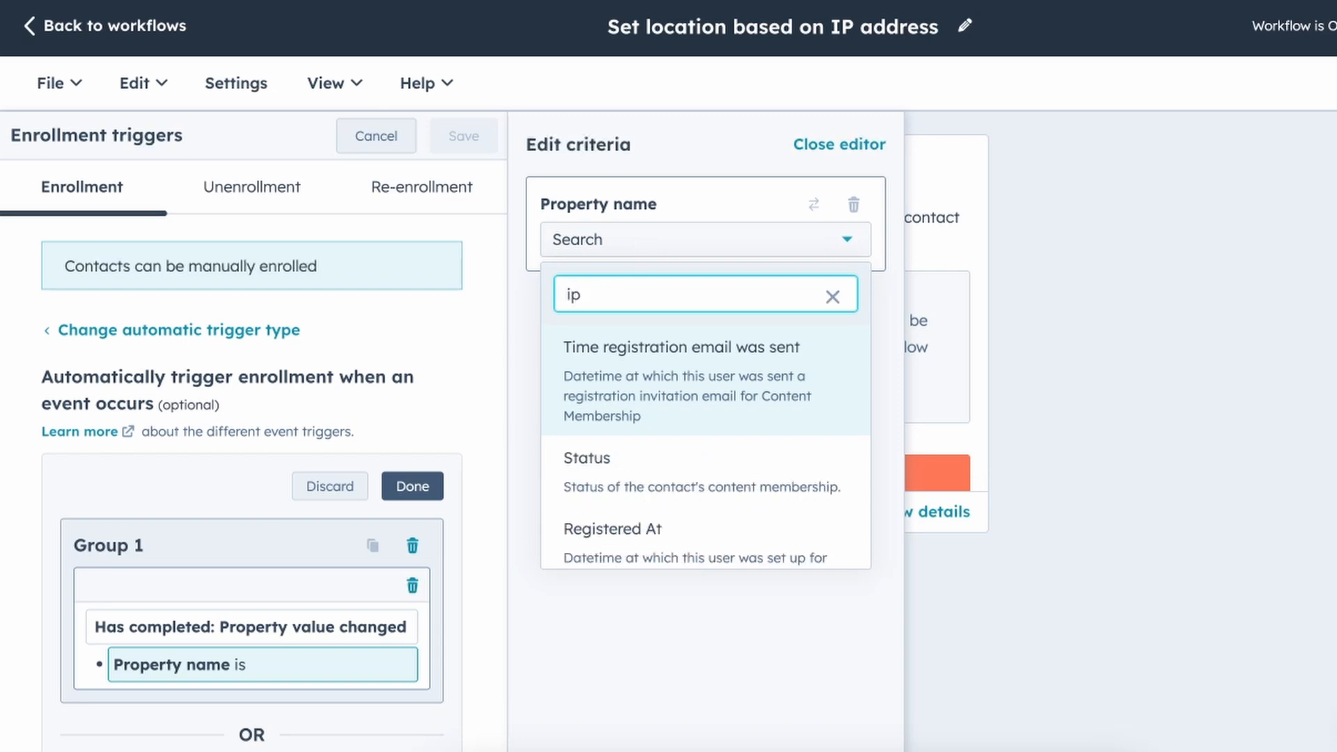
pyautogui.scroll(-5, 705, 380)
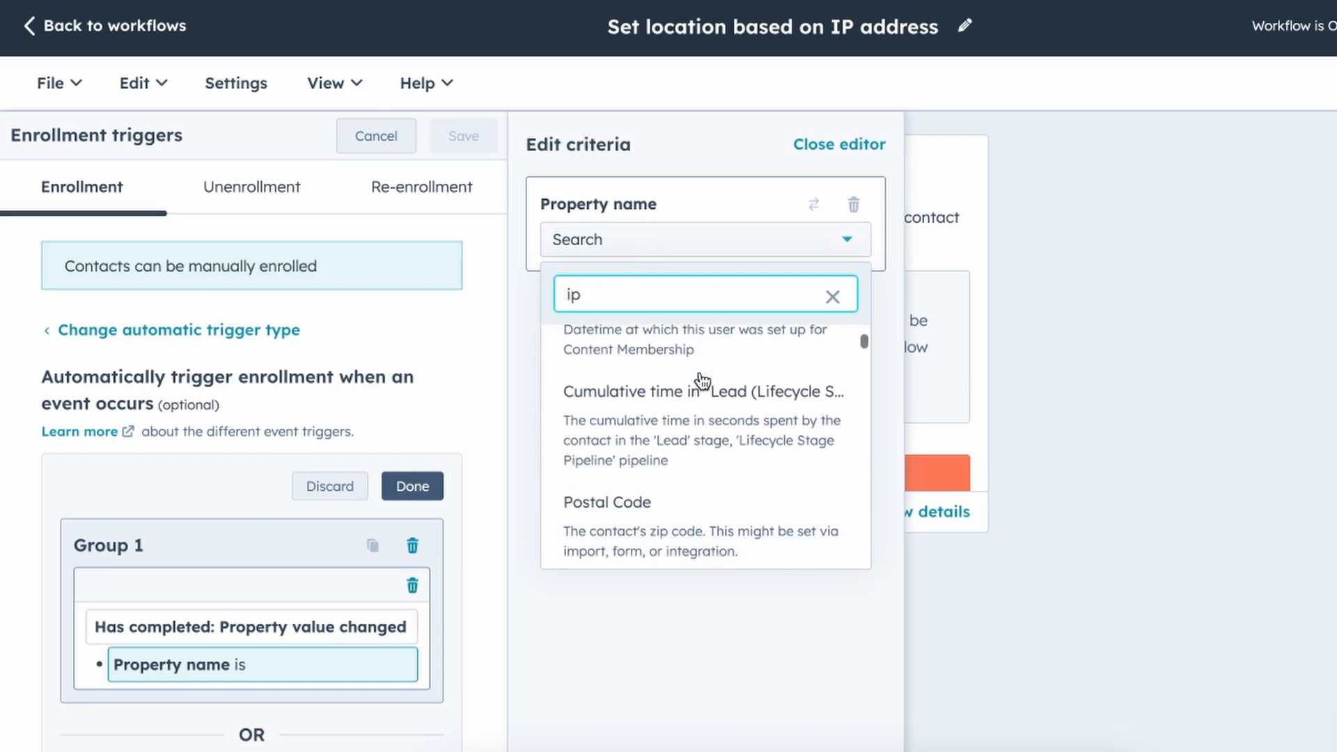
pyautogui.scroll(-5, 703, 381)
pyautogui.scroll(1, 703, 381)
pyautogui.scroll(-1, 703, 381)
pyautogui.scroll(-8, 703, 381)
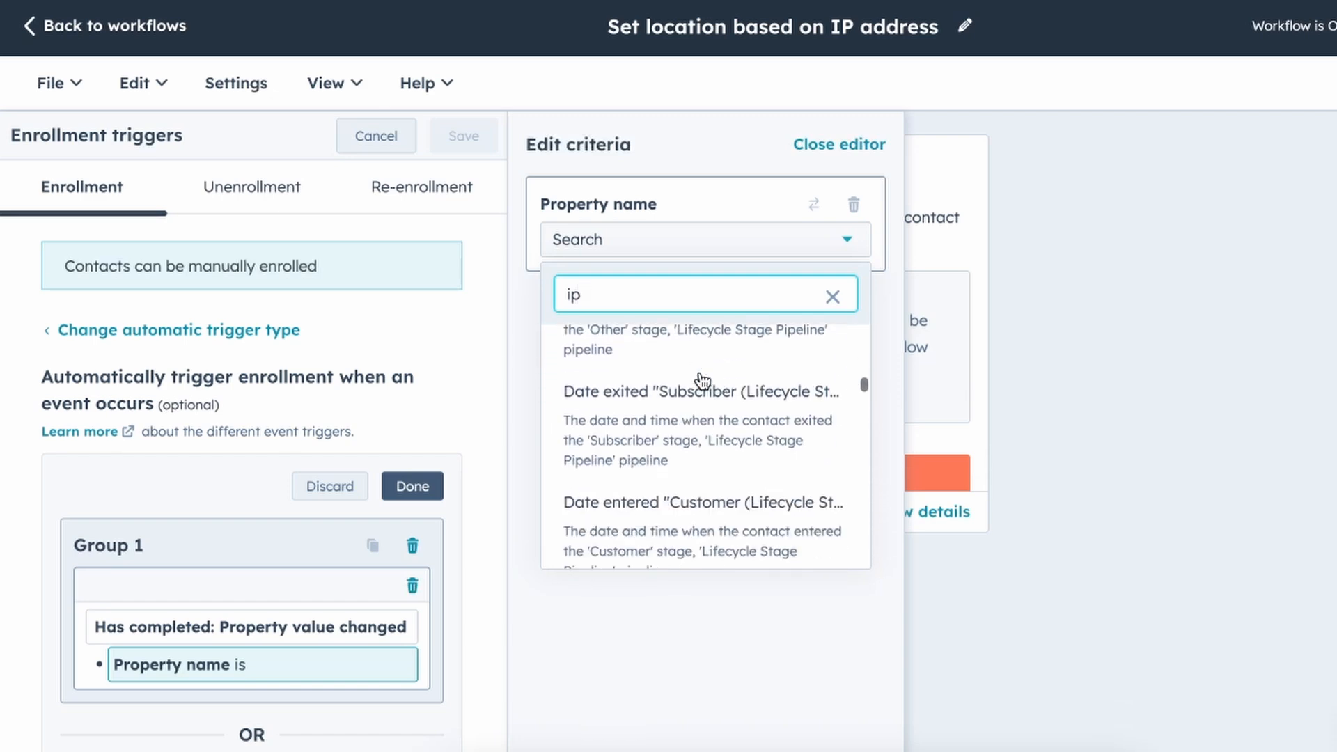
pyautogui.scroll(-5, 699, 380)
pyautogui.write('st')
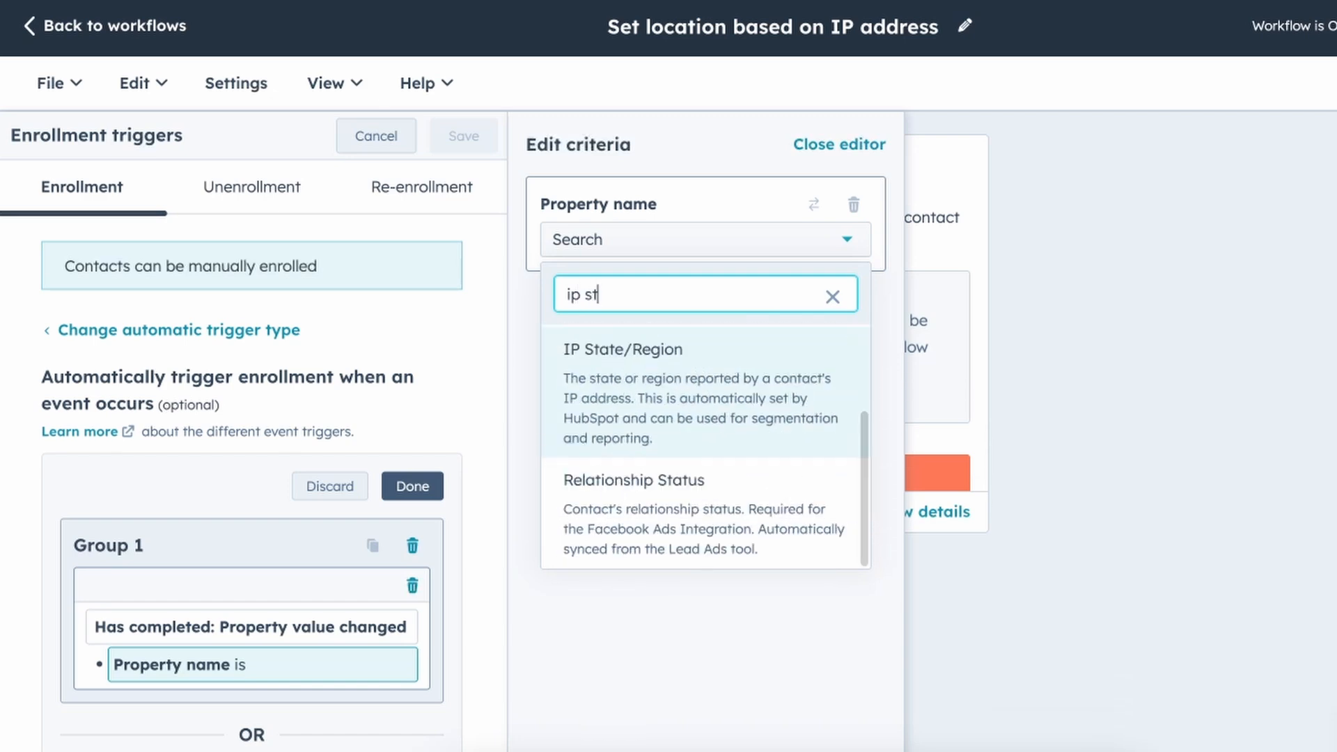
pyautogui.click(663, 371)
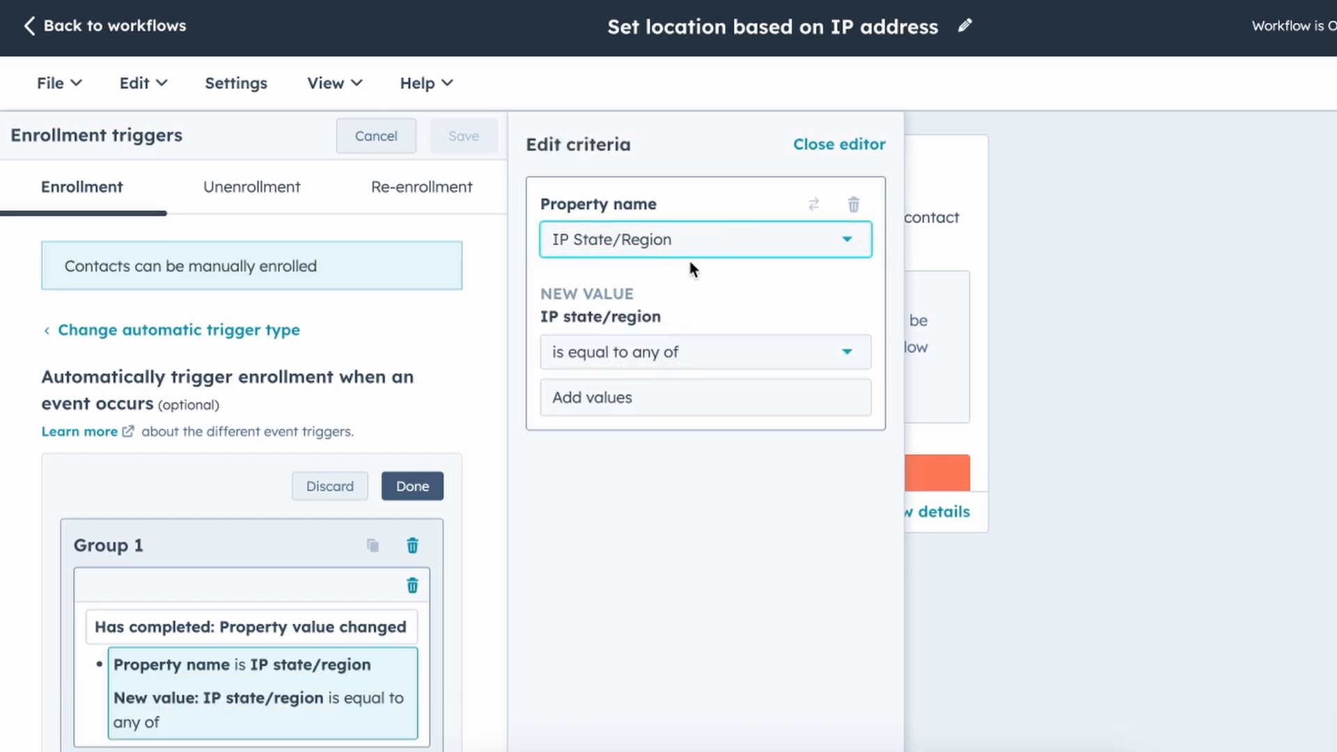
# Require the IP State/Region to be 'is known' and save the enrollment trigger.
pyautogui.click(708, 361)
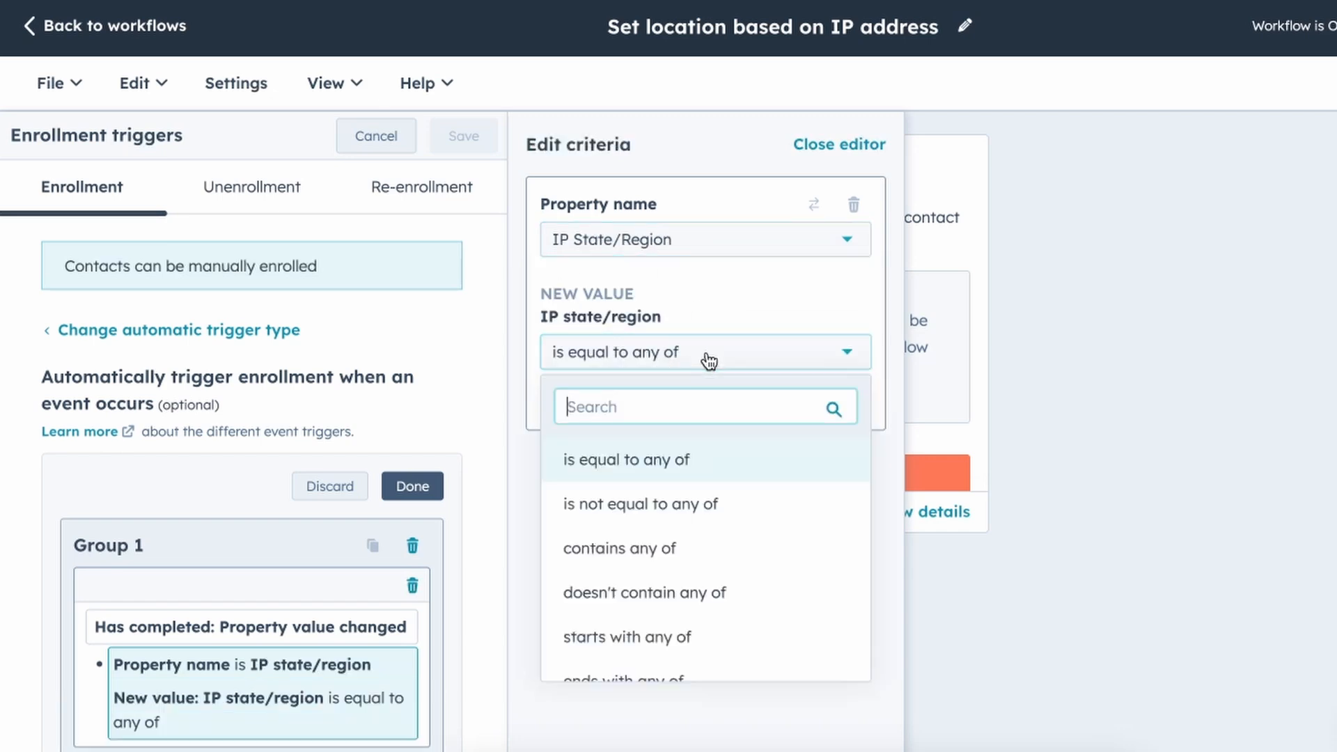
pyautogui.click(708, 361)
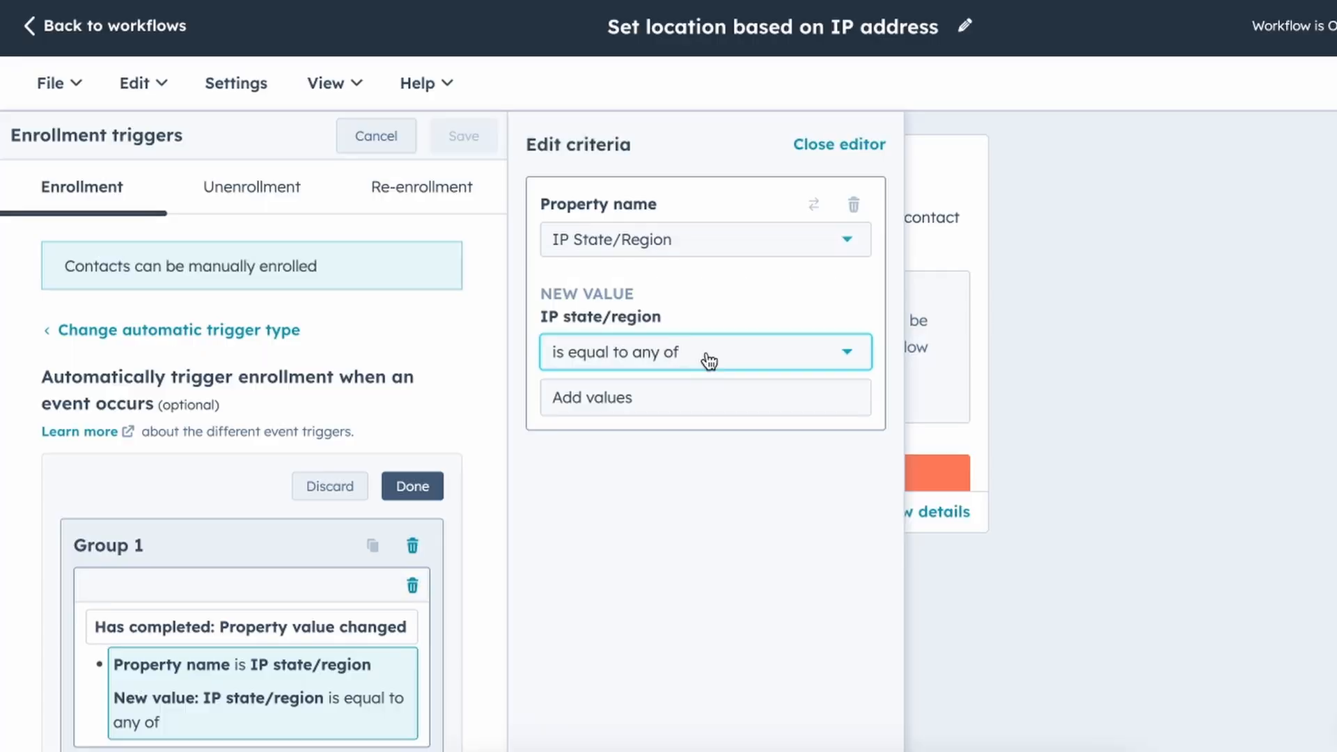
pyautogui.click(709, 361)
pyautogui.scroll(-2, 694, 507)
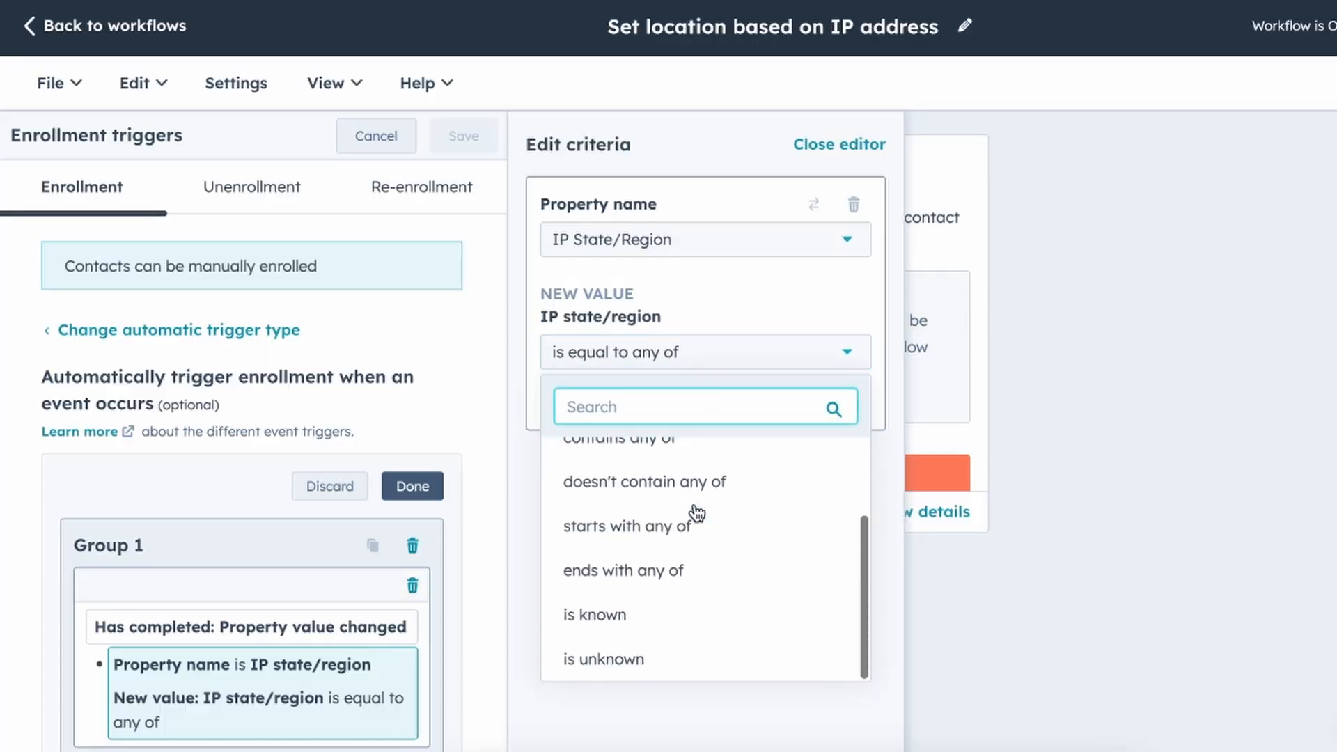
pyautogui.click(646, 614)
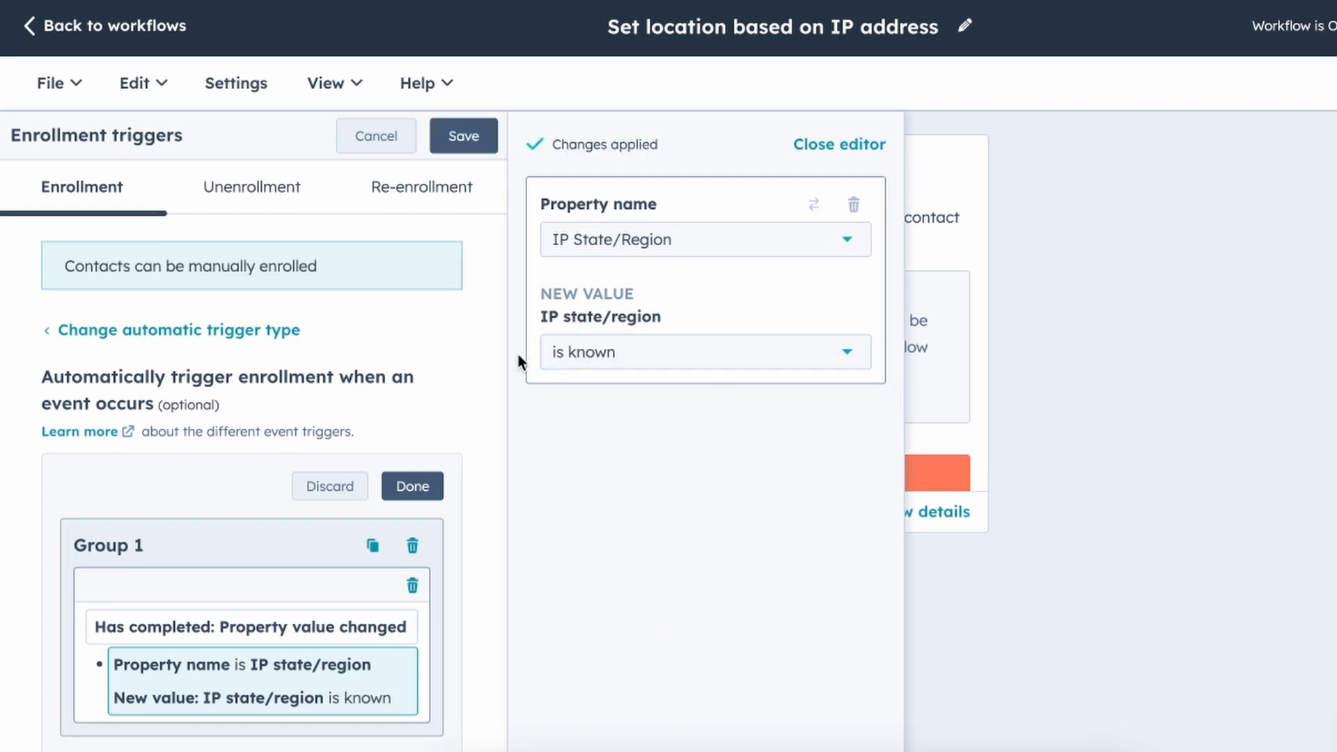
pyautogui.click(411, 487)
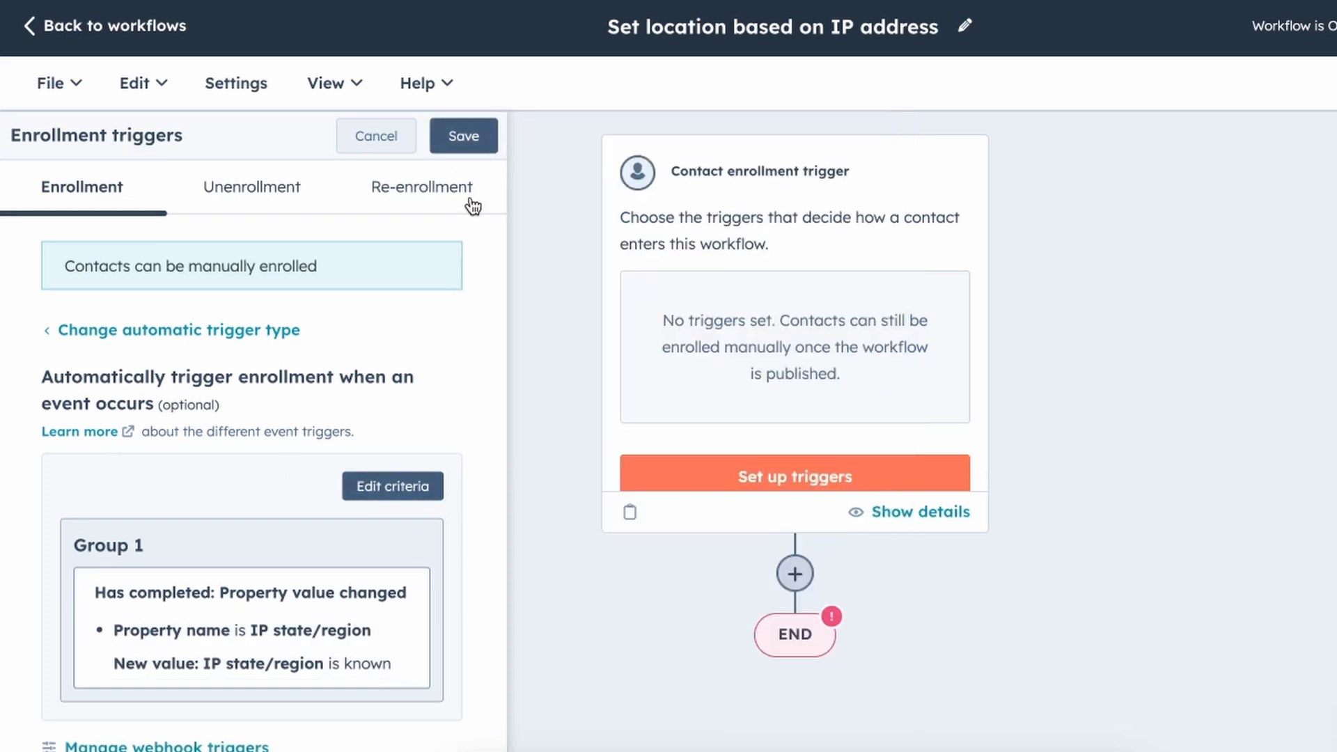
pyautogui.click(469, 139)
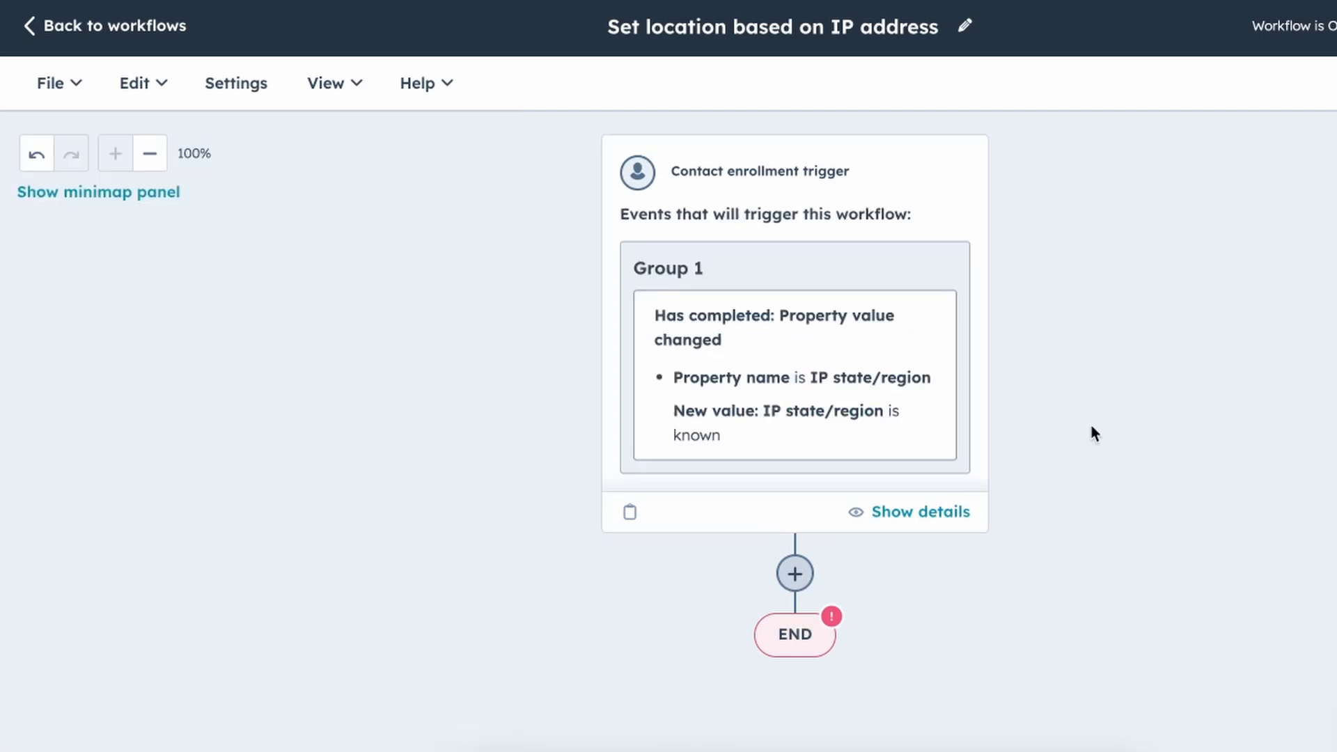
pyautogui.click(794, 575)
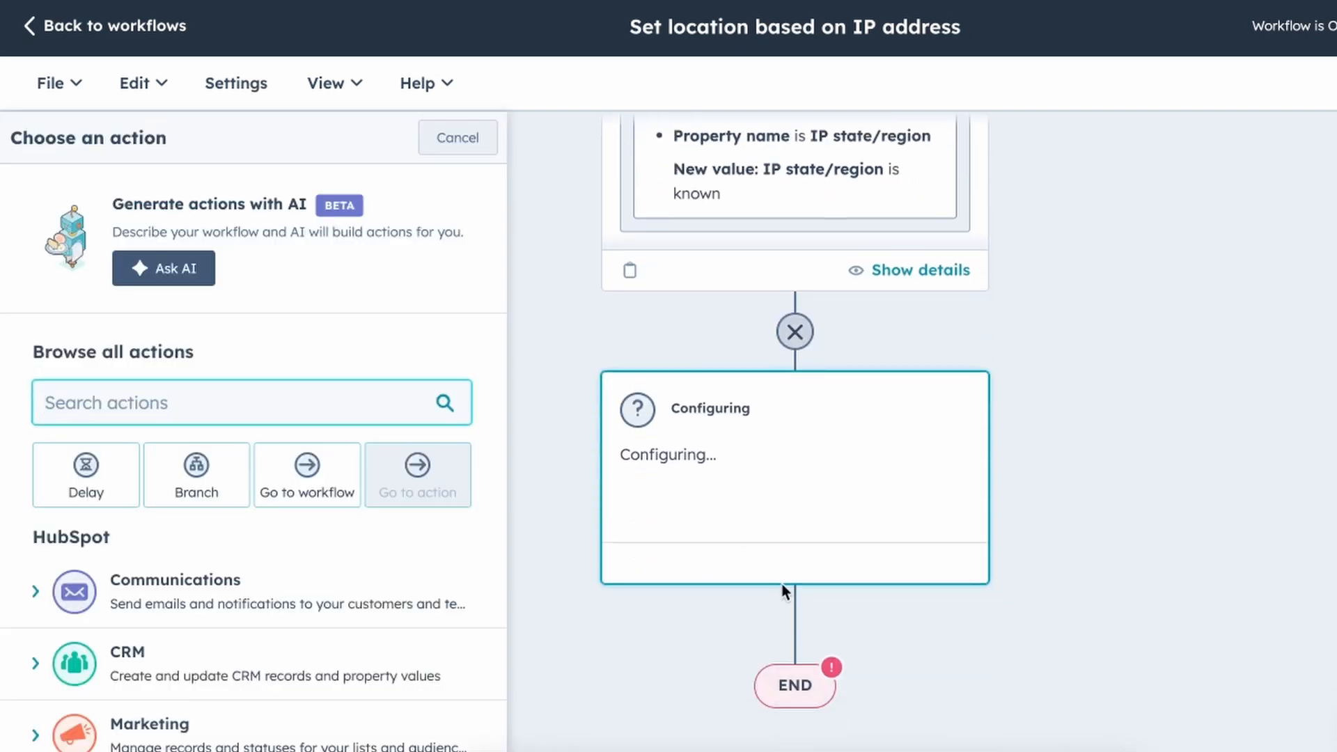
# Add an AND/OR filter branch and name its first branch 'State is known'.
pyautogui.scroll(1, 783, 591)
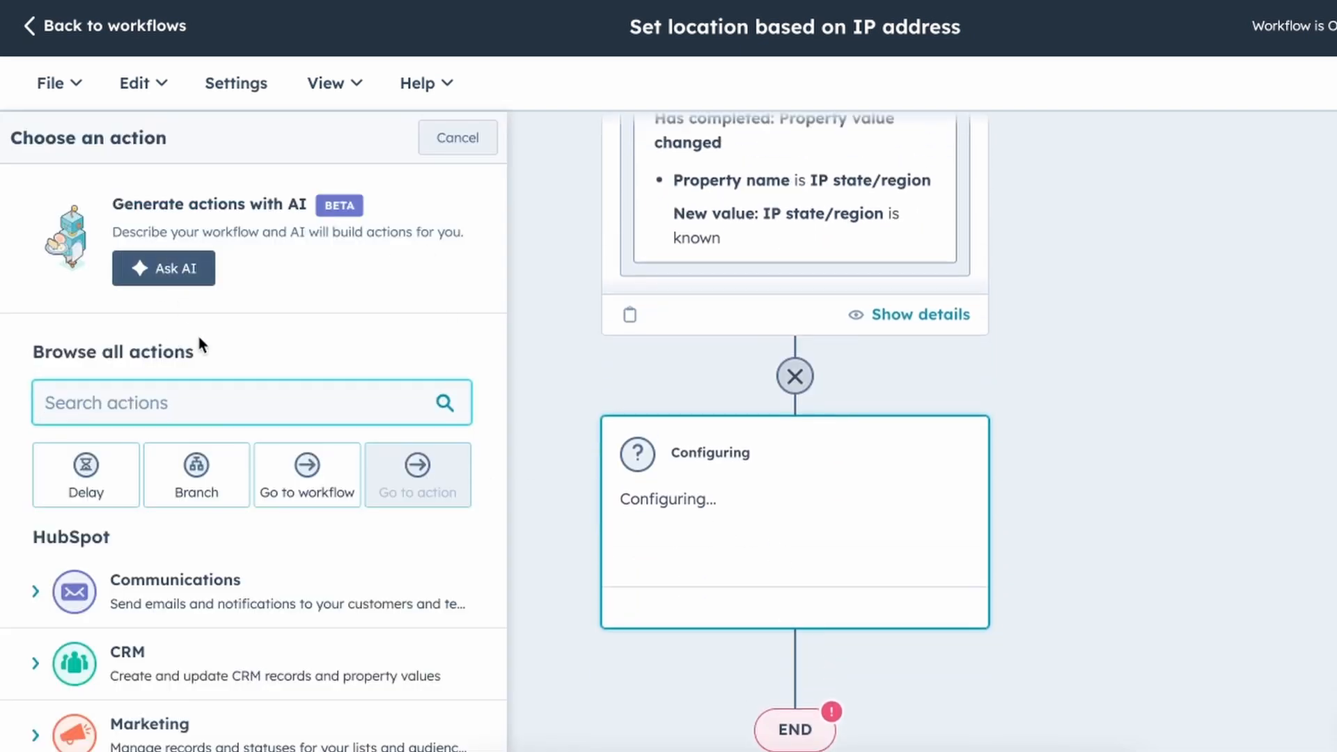
pyautogui.click(209, 487)
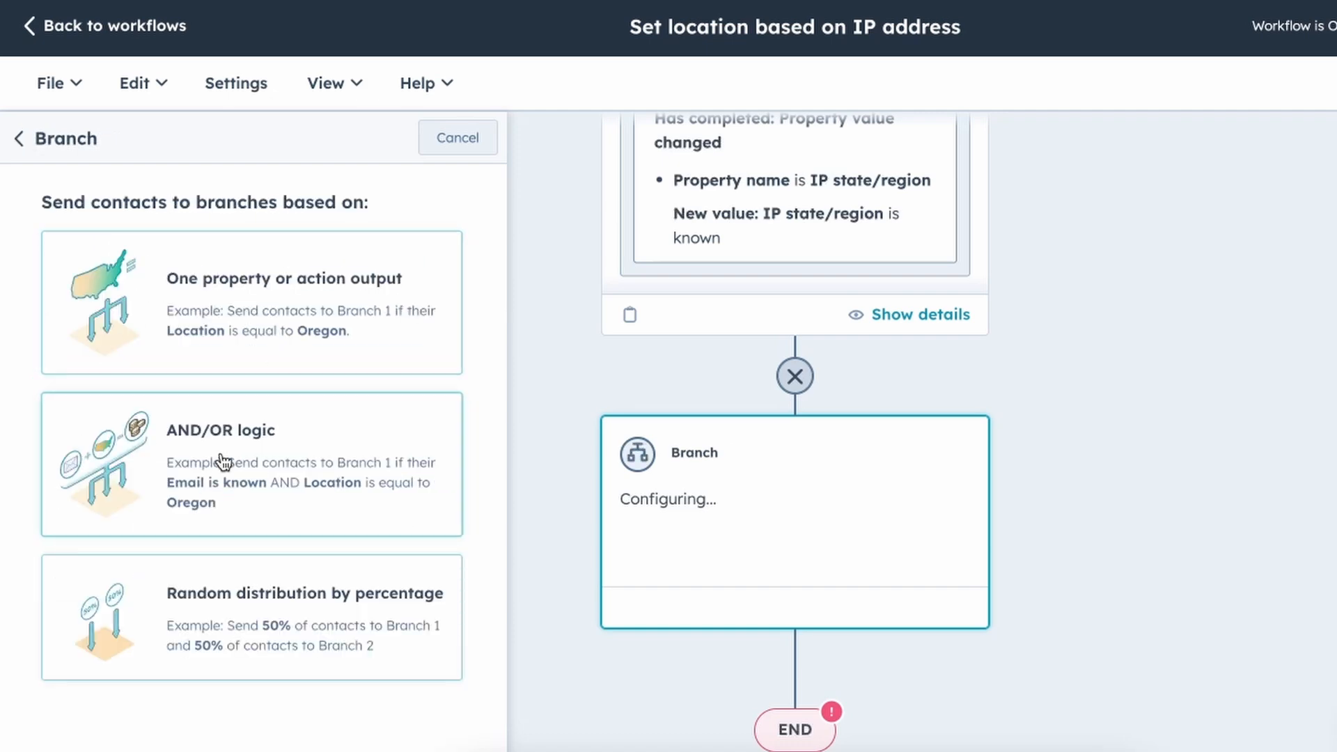
pyautogui.click(224, 458)
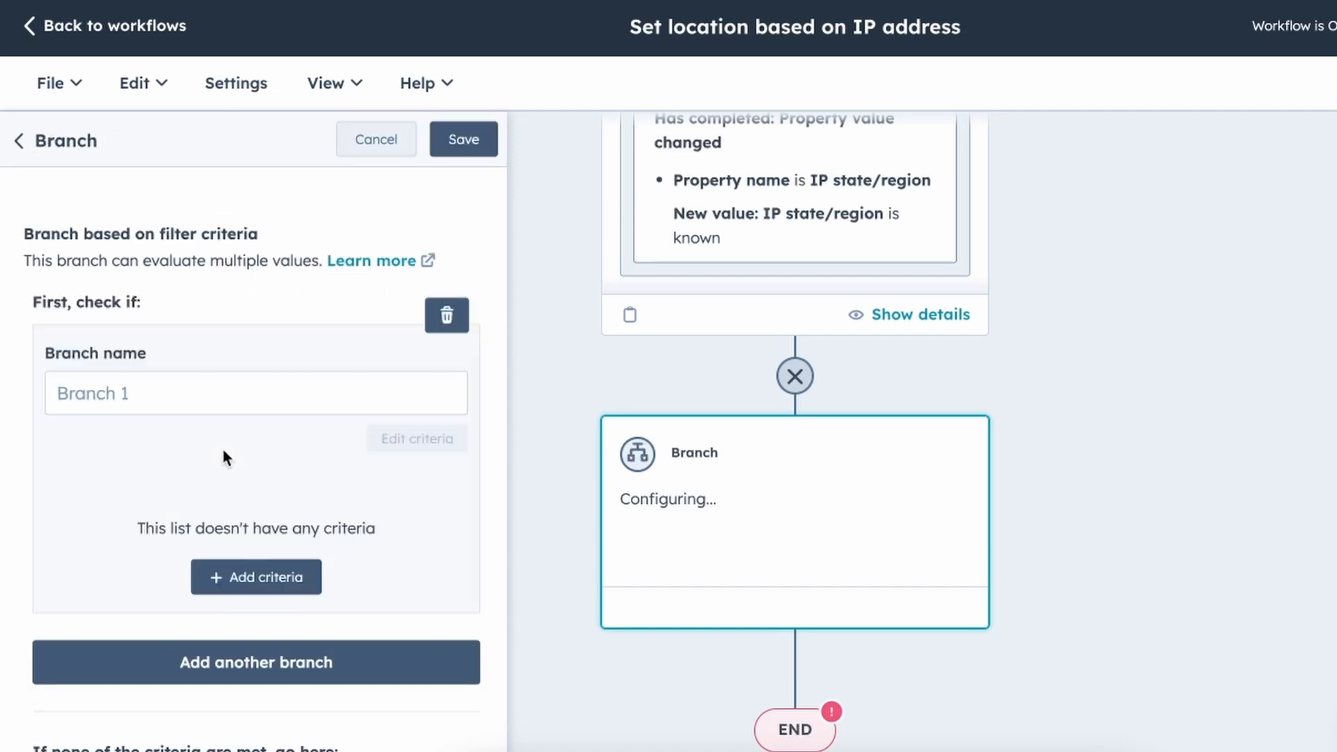
pyautogui.click(208, 393)
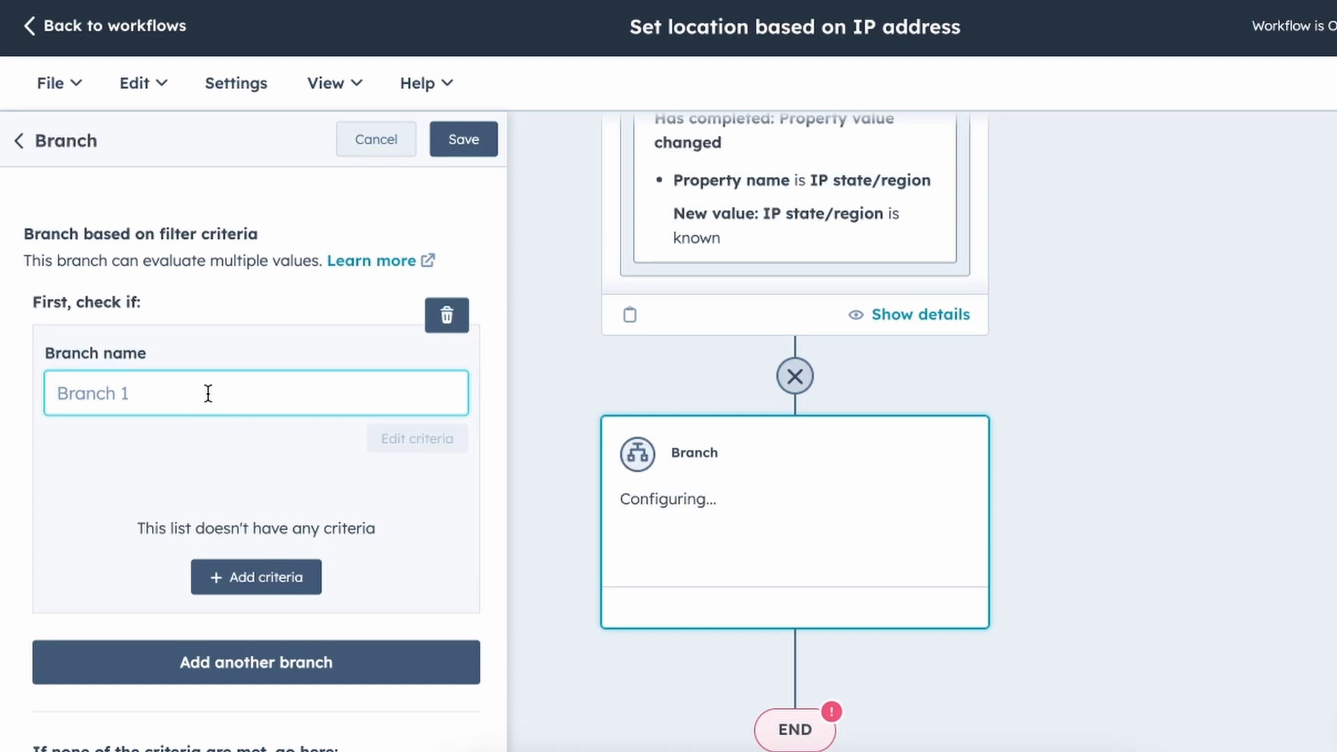
pyautogui.write('State is known')
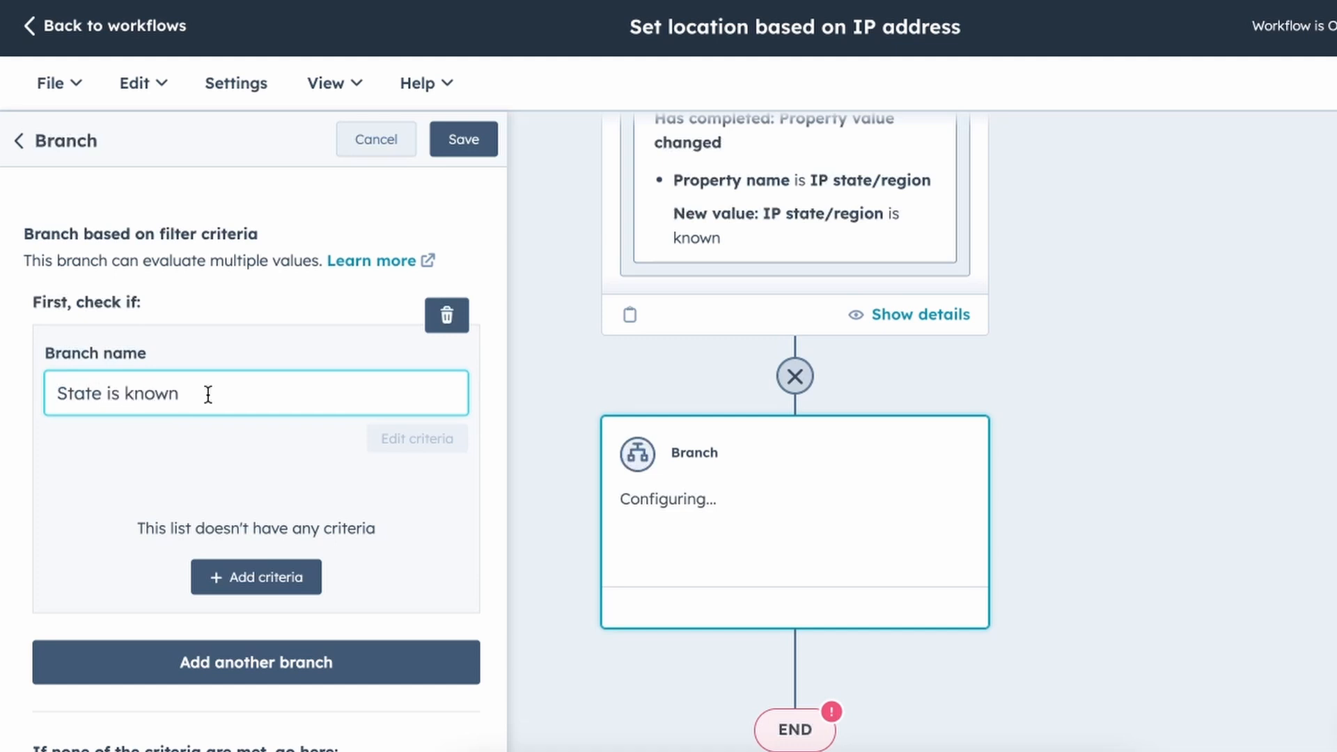
# Make the first branch check whether the State/Region contact property is known.
pyautogui.scroll(-1, 340, 478)
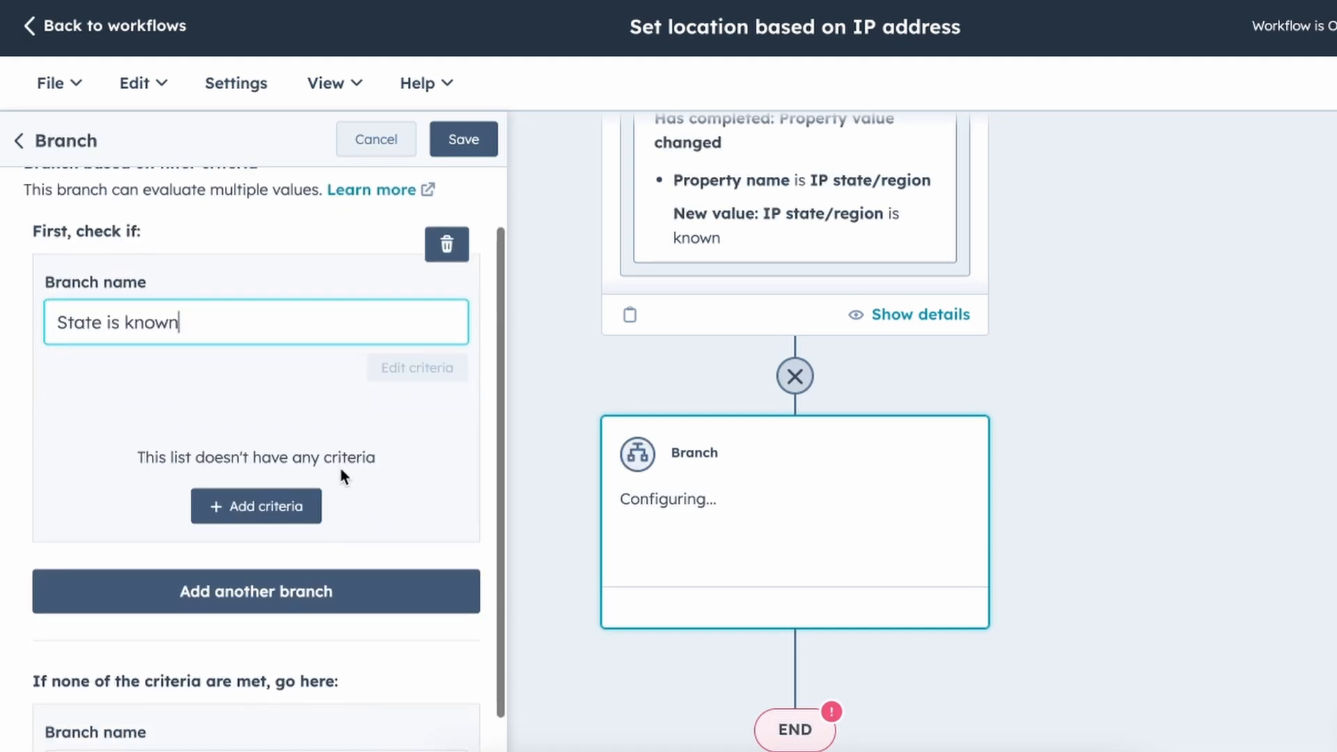
pyautogui.click(268, 499)
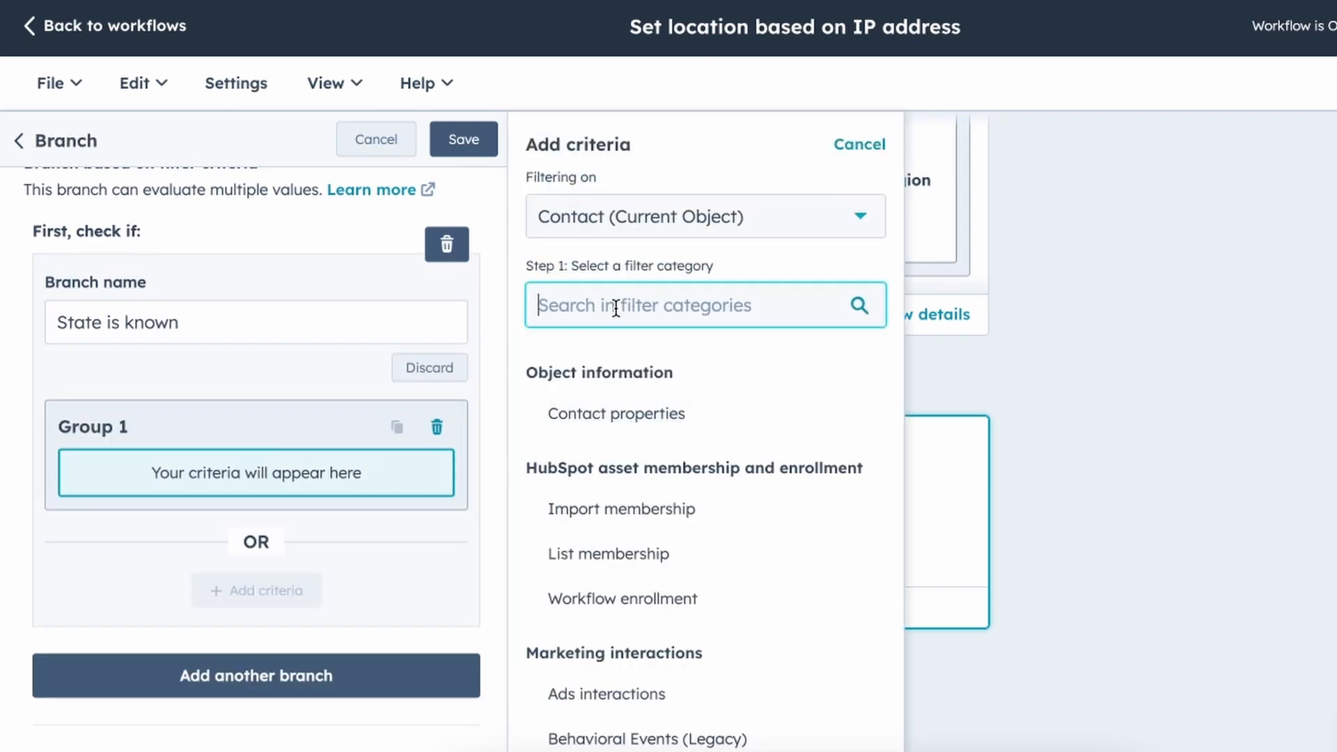
pyautogui.click(616, 413)
pyautogui.write('state')
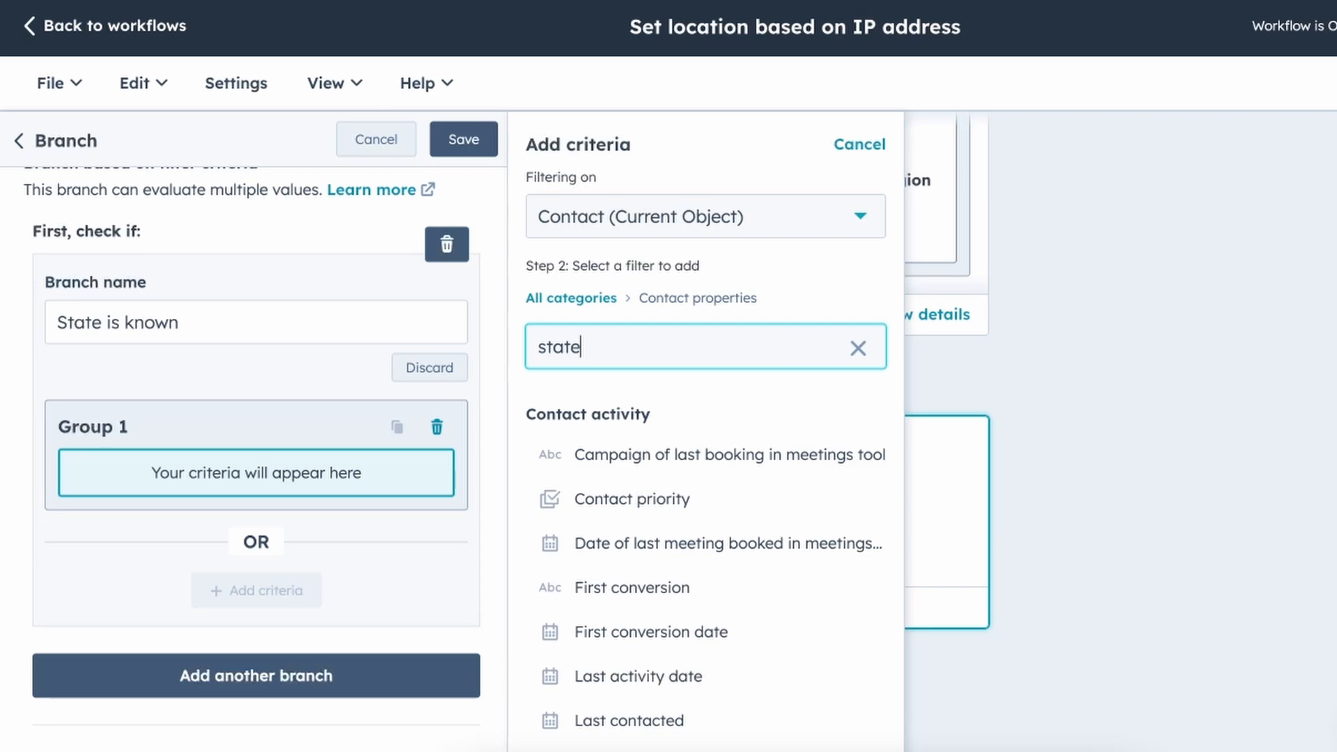
pyautogui.click(648, 542)
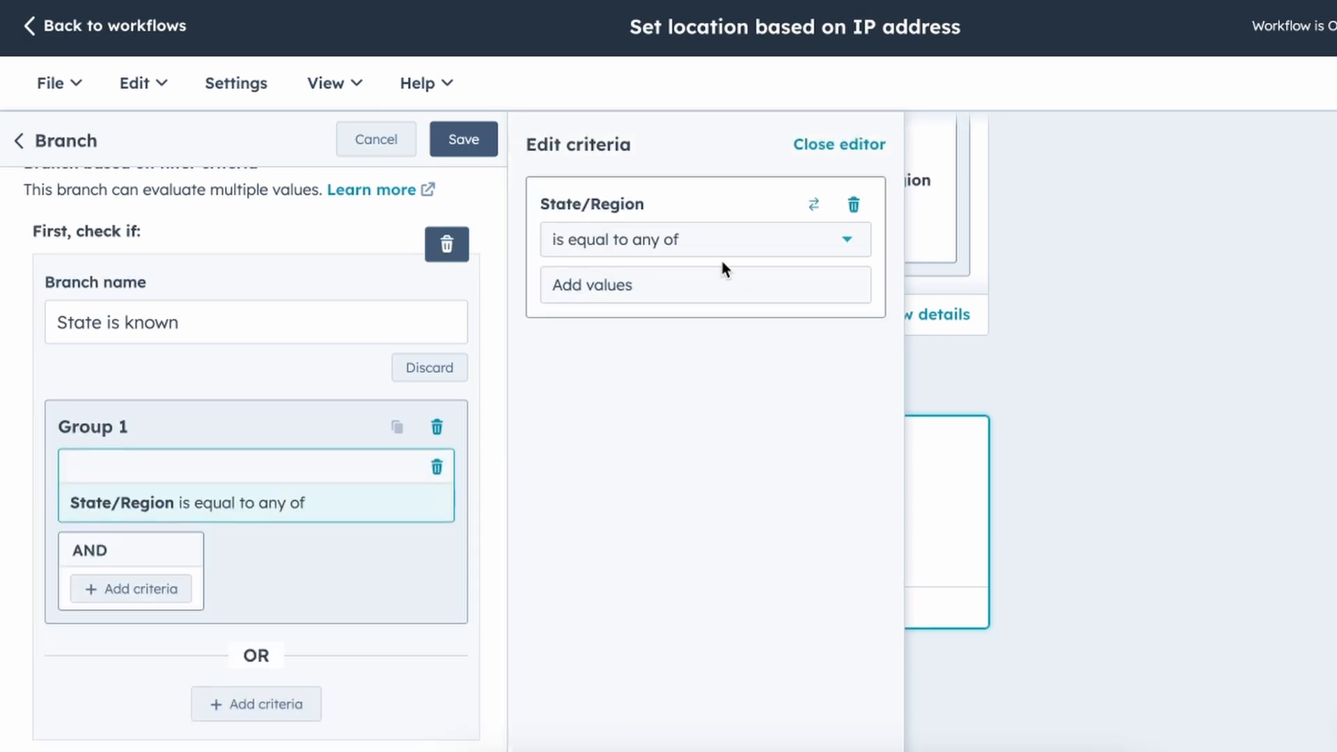
pyautogui.click(686, 244)
pyautogui.scroll(-5, 624, 418)
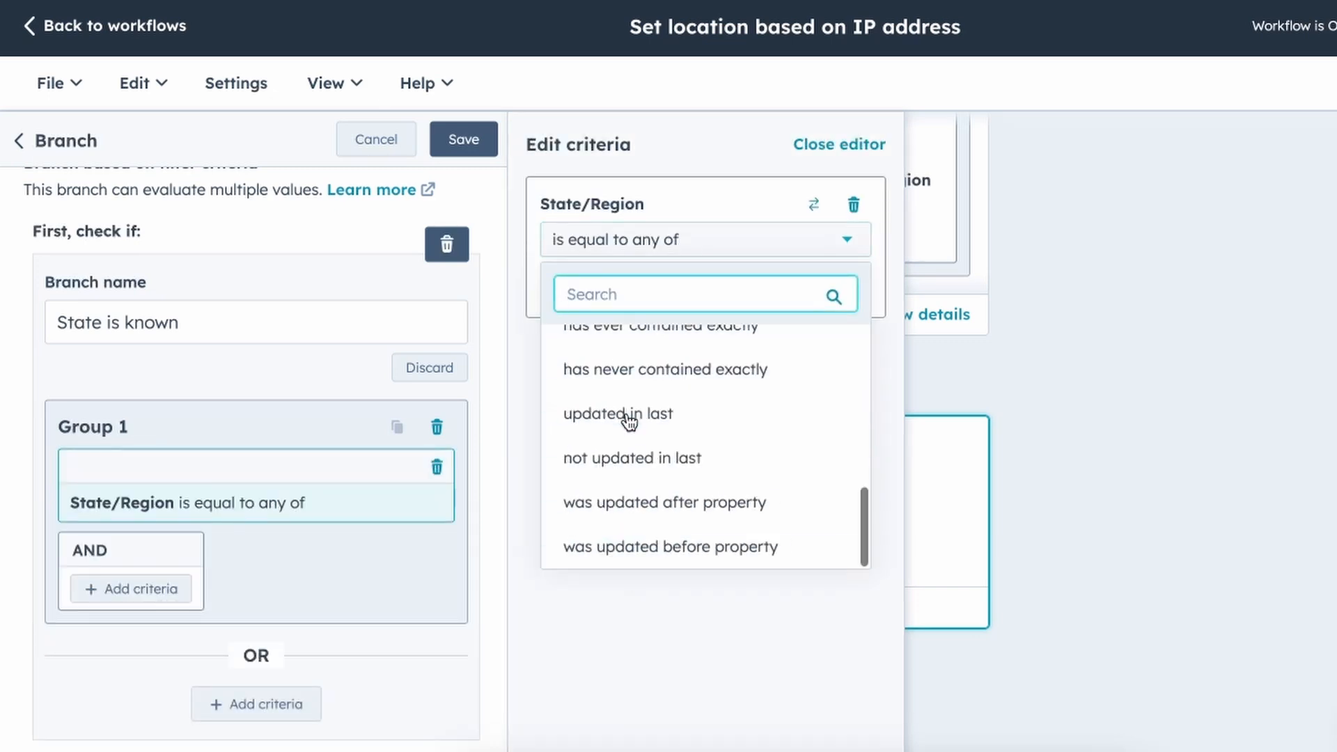
pyautogui.scroll(5, 624, 516)
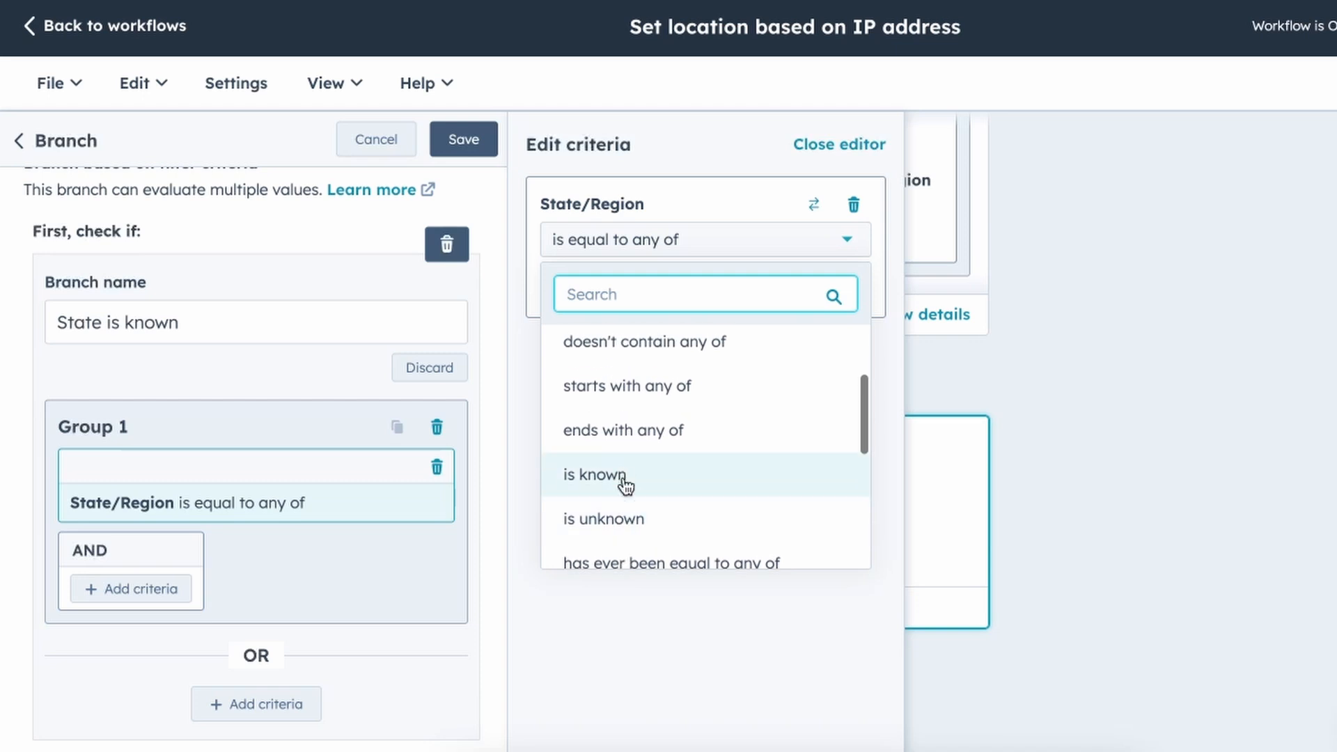
pyautogui.click(622, 472)
pyautogui.click(635, 448)
# Name the fallback path 'State is unknown' and save the branch.
pyautogui.scroll(-2, 194, 399)
pyautogui.scroll(2, 193, 398)
pyautogui.scroll(-4, 194, 403)
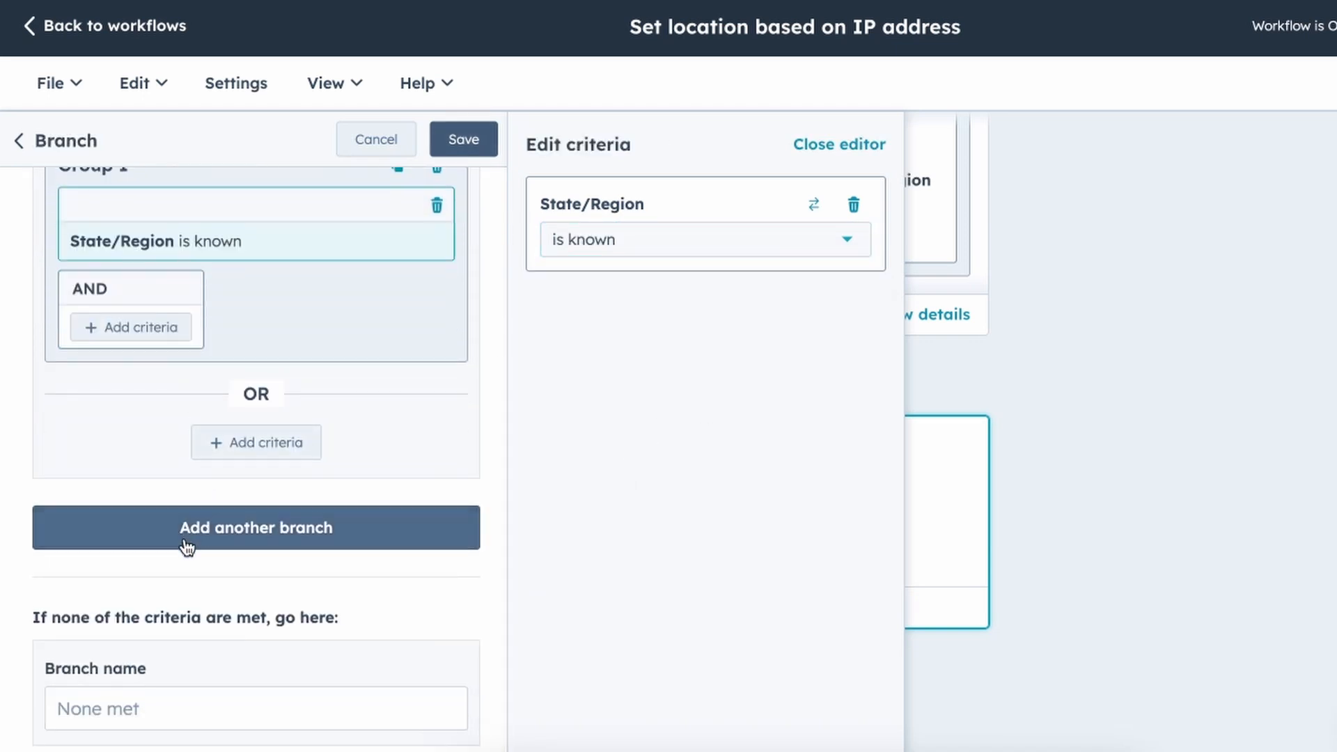
pyautogui.click(214, 708)
pyautogui.write('State is unknown')
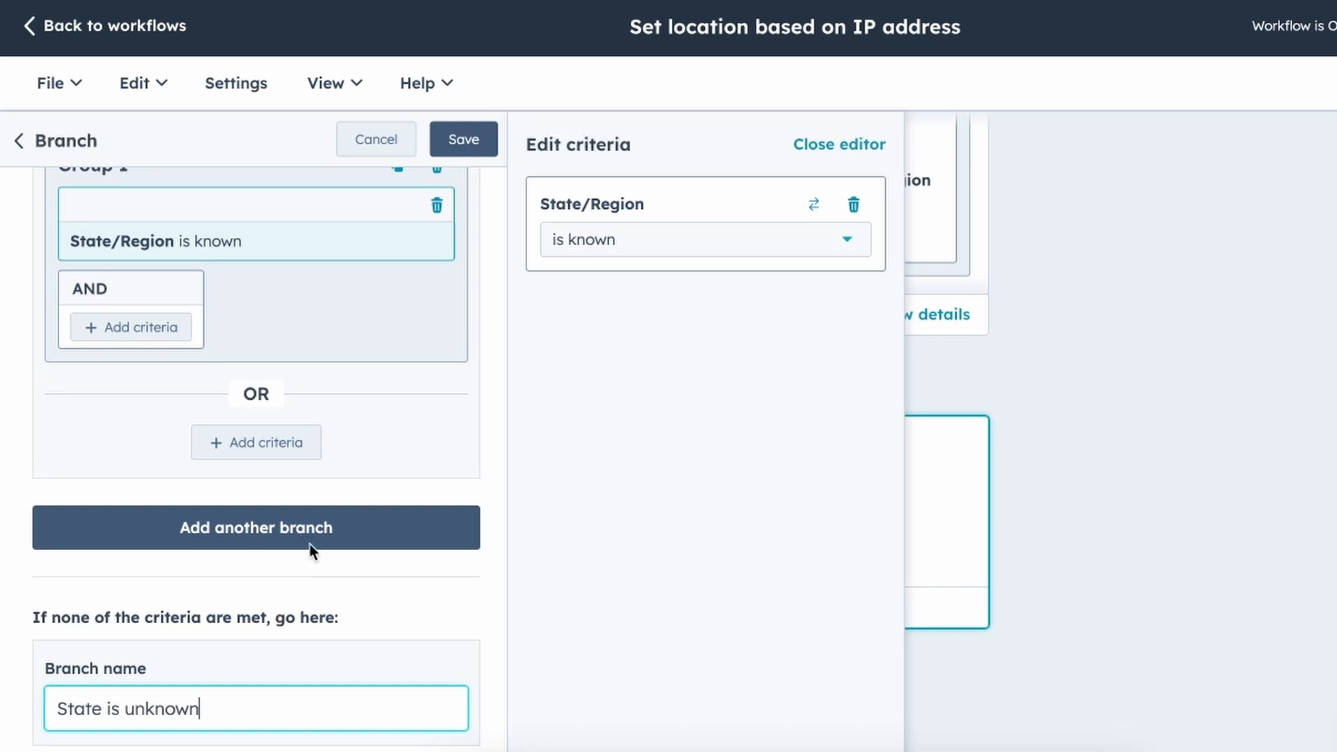
pyautogui.click(465, 143)
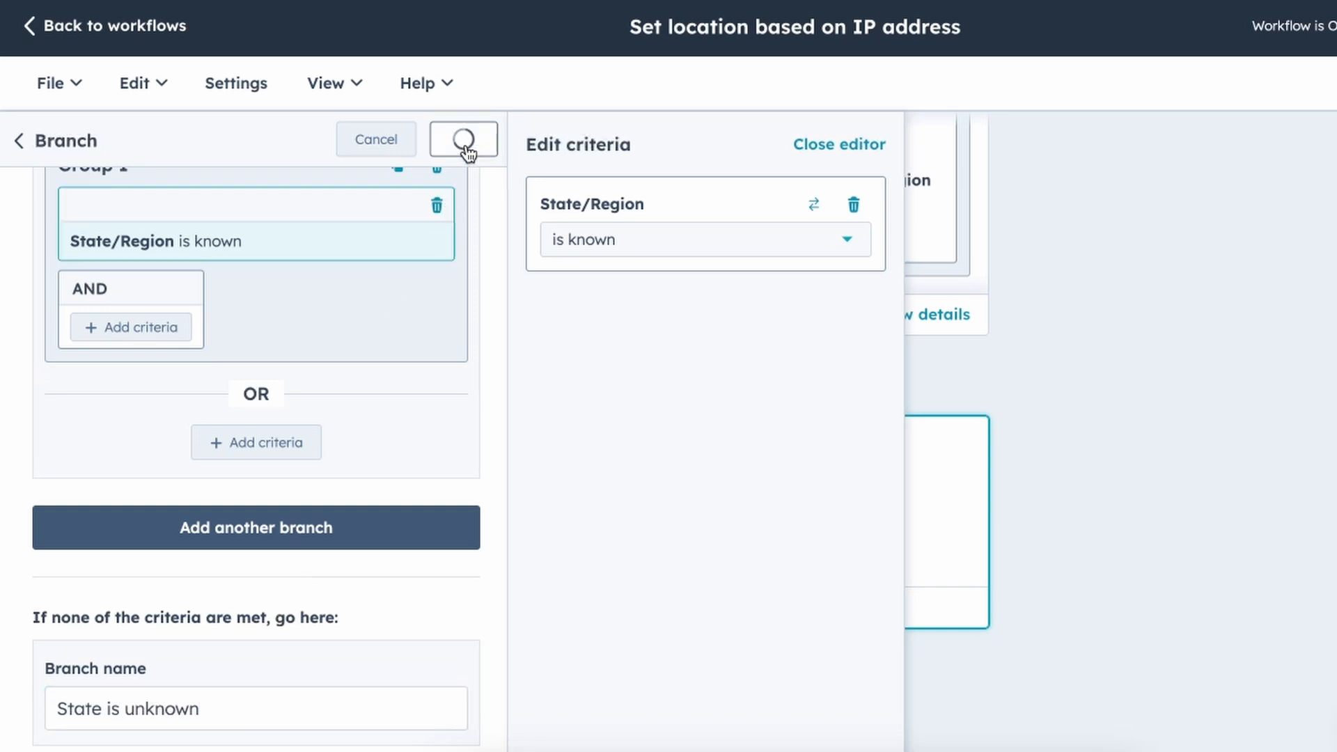
pyautogui.scroll(-3, 676, 251)
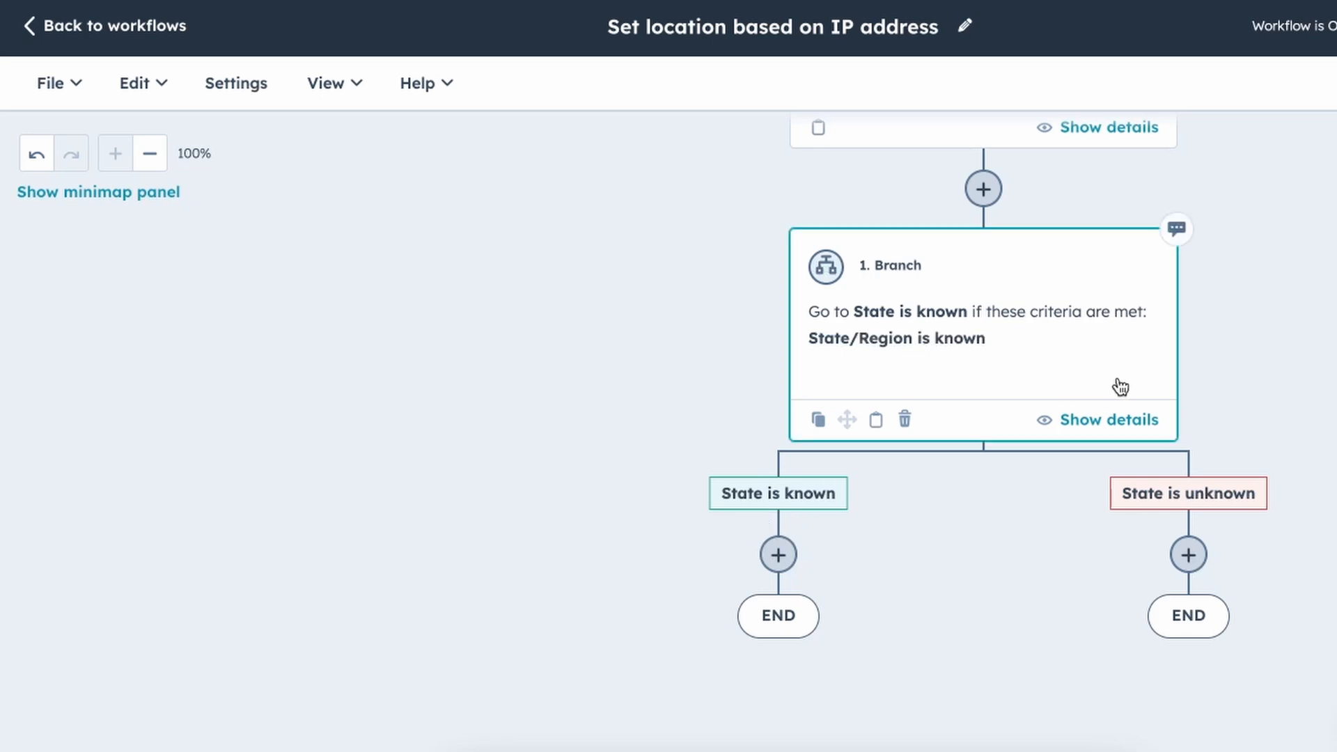
# Add a CRM Set property value action for the current contact on the State is unknown path.
pyautogui.click(1189, 555)
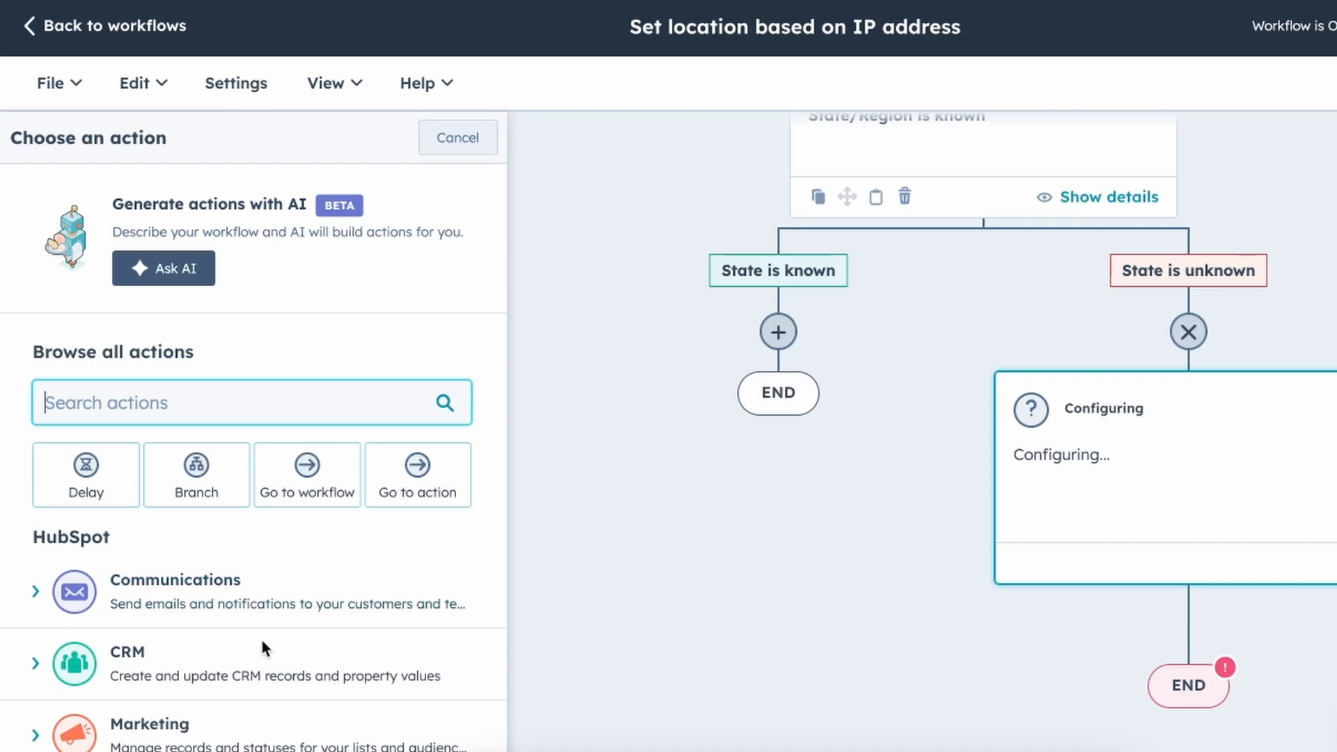
pyautogui.scroll(-1, 262, 630)
pyautogui.click(224, 577)
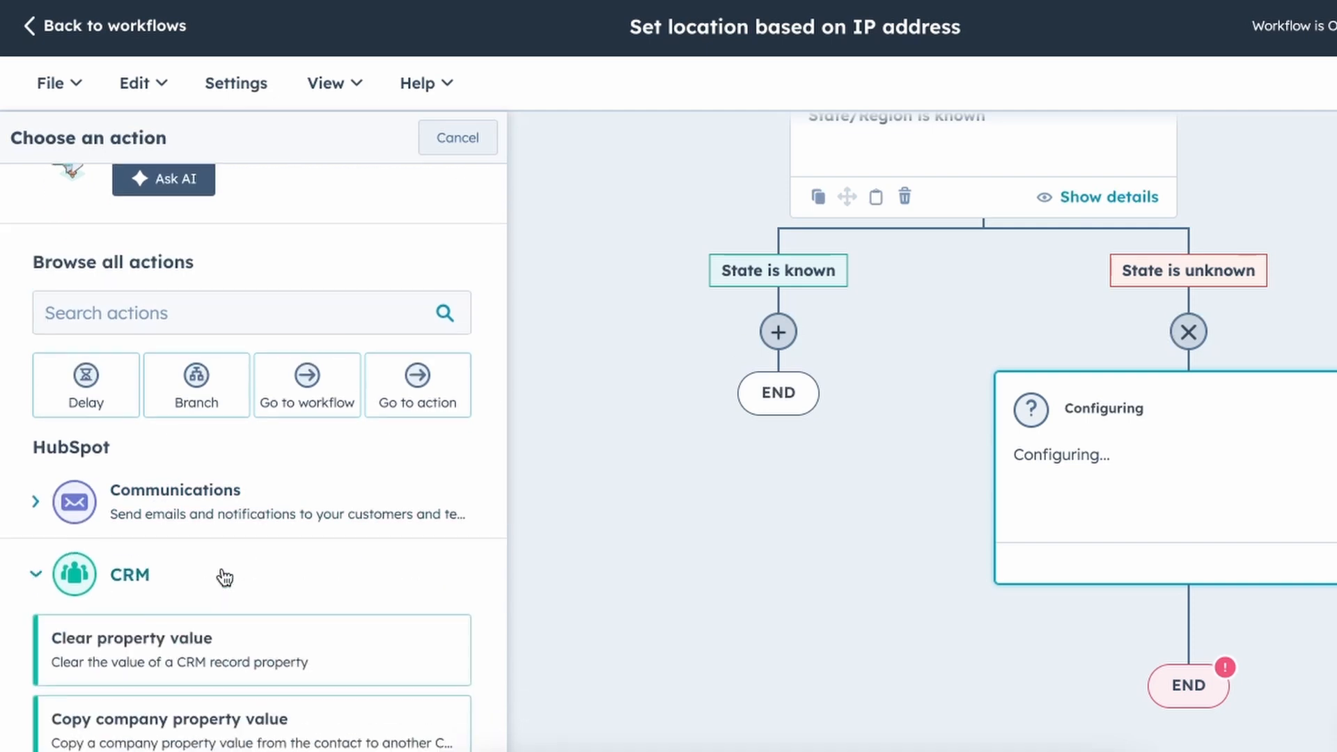
pyautogui.scroll(-12, 220, 574)
pyautogui.scroll(4, 222, 569)
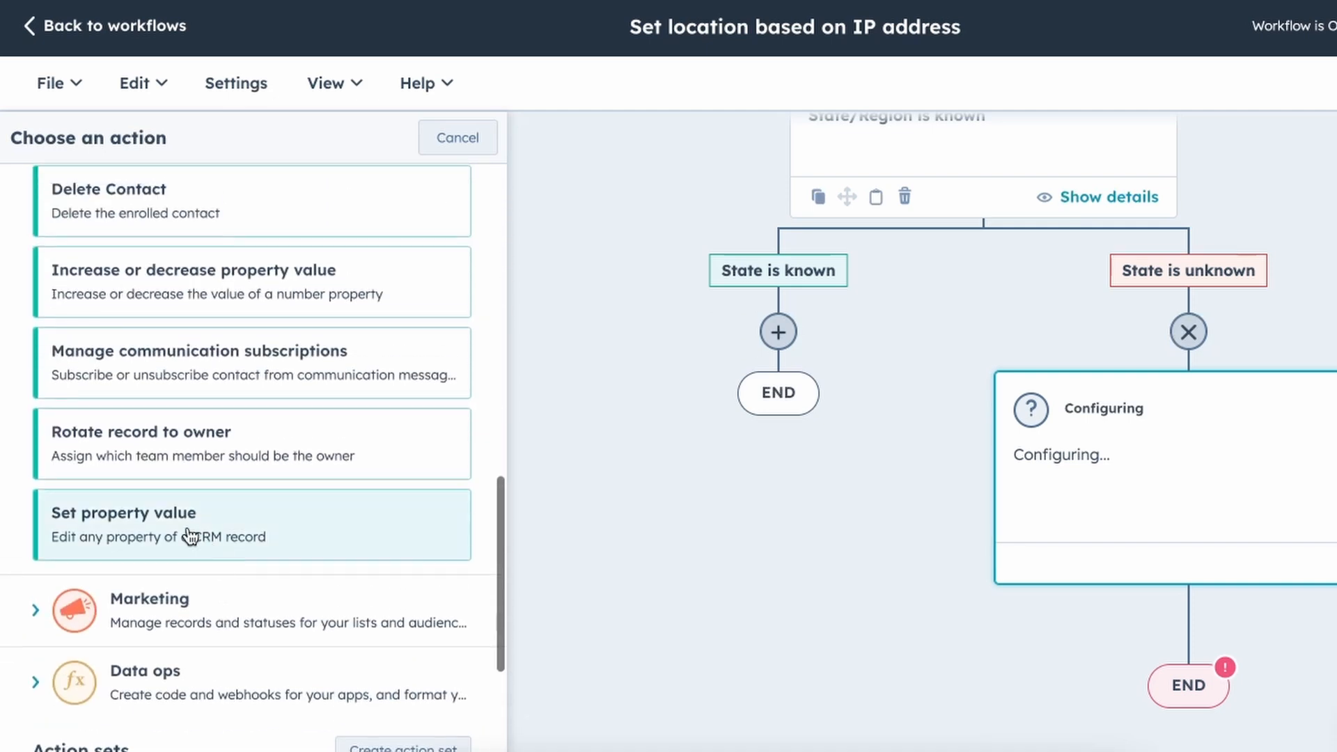
pyautogui.click(202, 537)
pyautogui.click(250, 261)
pyautogui.click(249, 265)
# Set State/Region to the IP State Code/Region Code value and save the action.
pyautogui.click(216, 356)
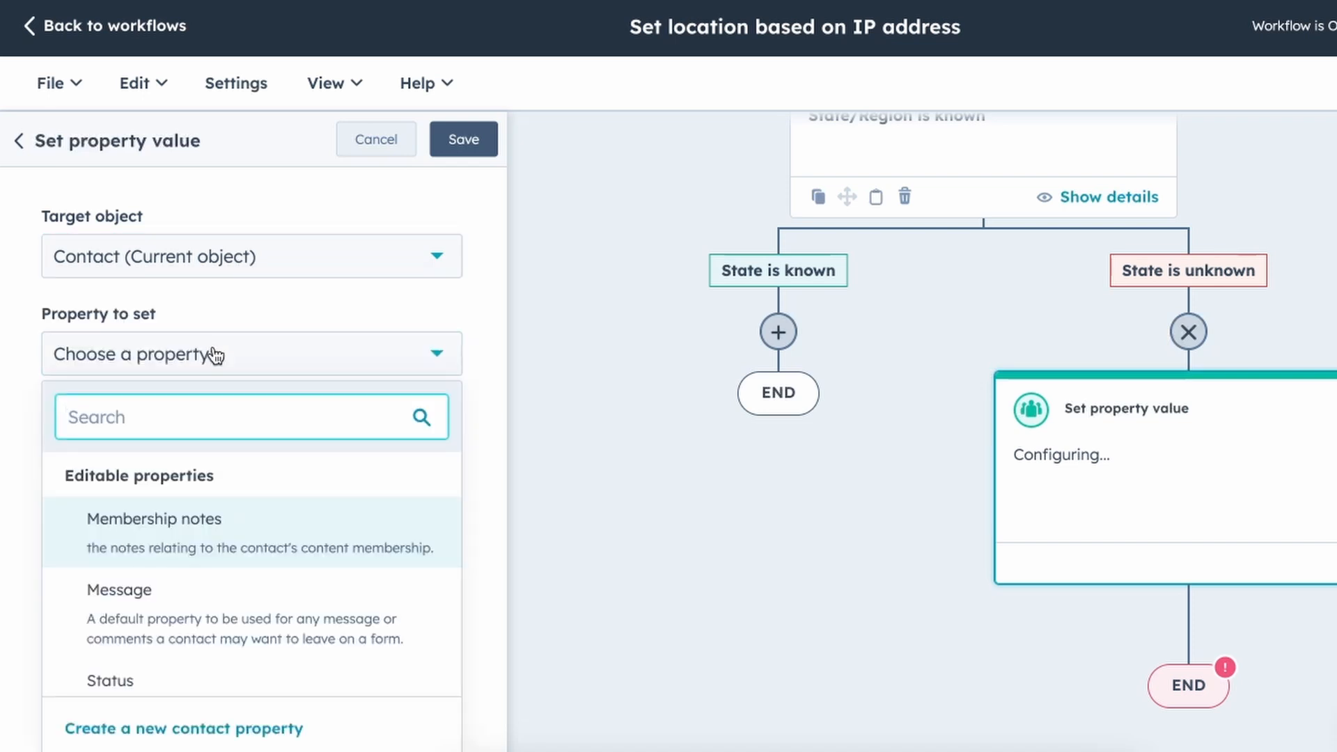
pyautogui.write('state')
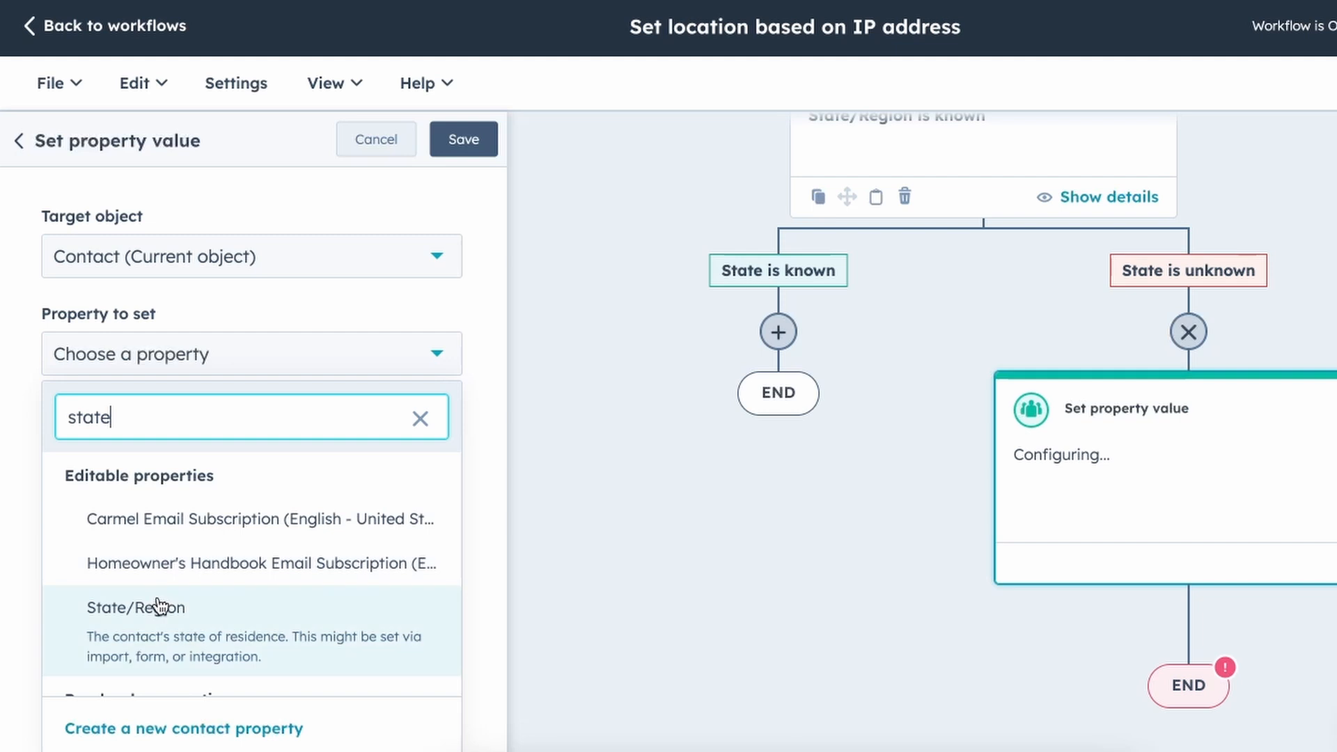
pyautogui.click(154, 607)
pyautogui.click(256, 446)
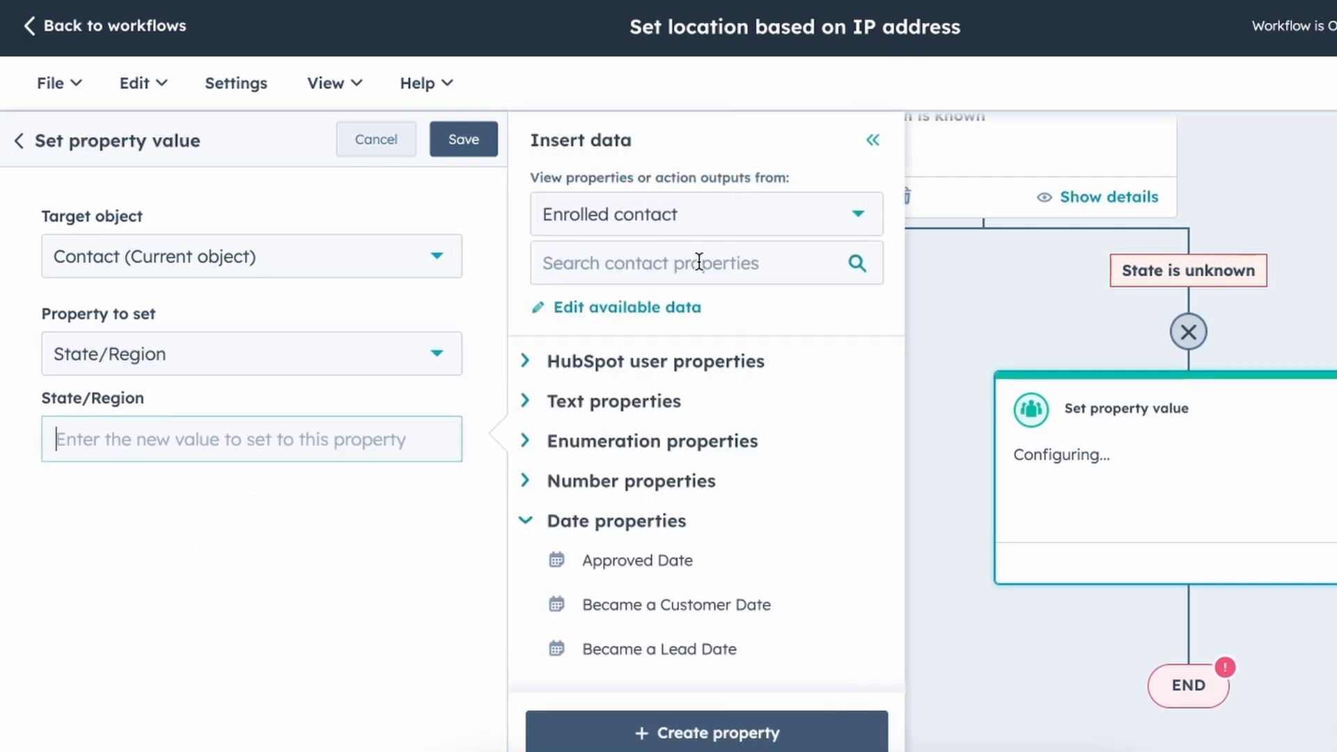
pyautogui.click(726, 255)
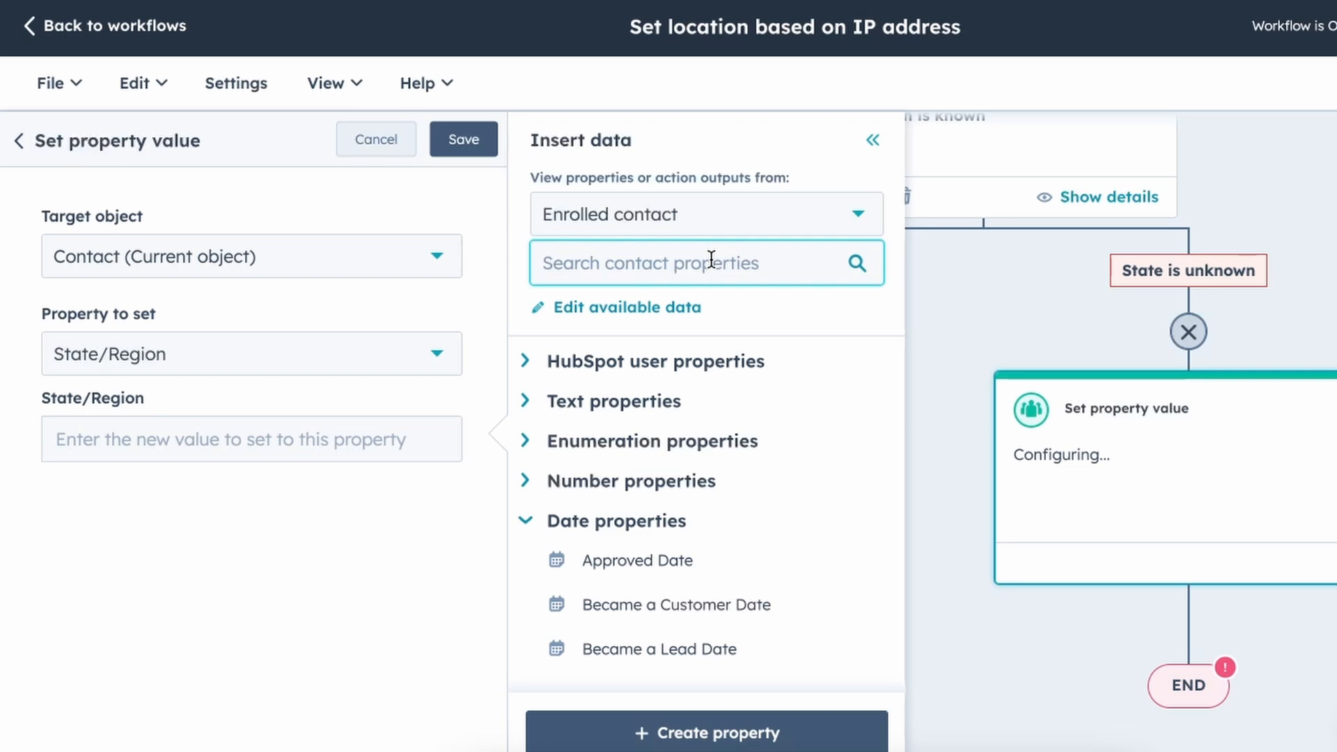
pyautogui.write('ip')
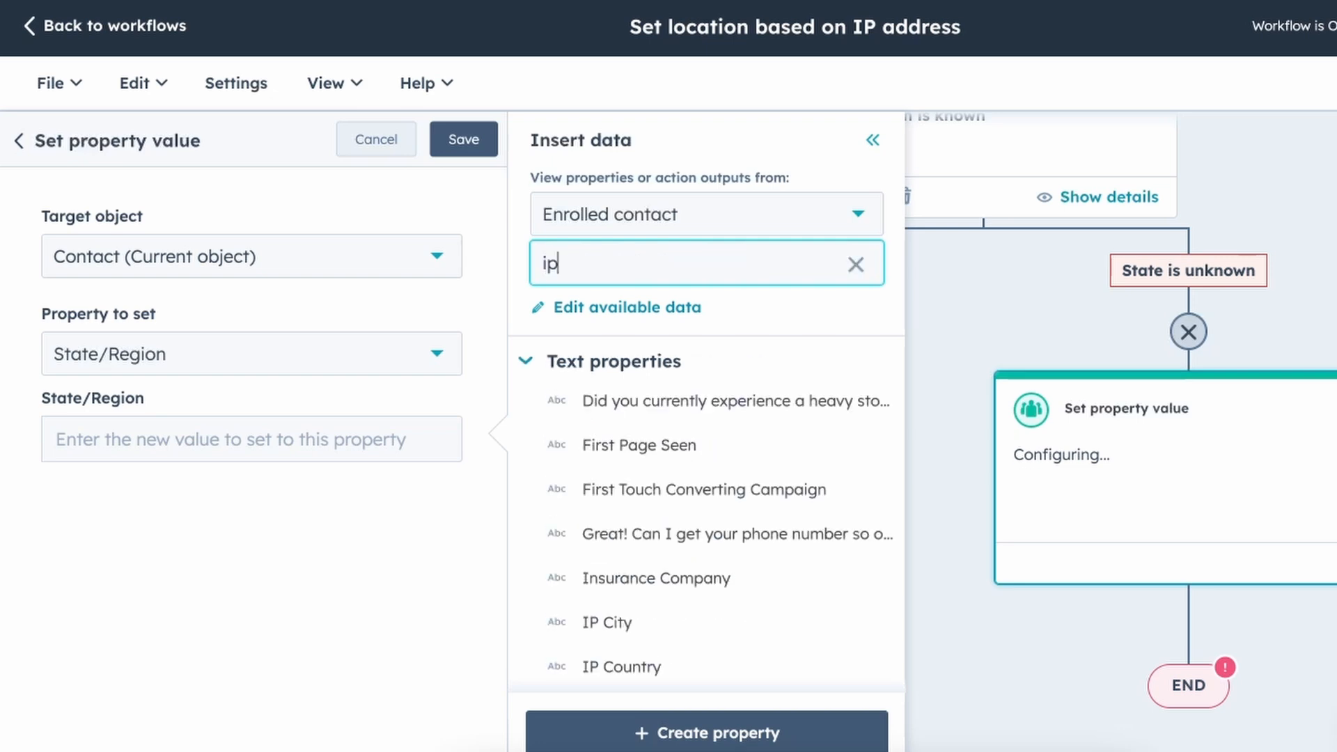
pyautogui.scroll(-3, 720, 397)
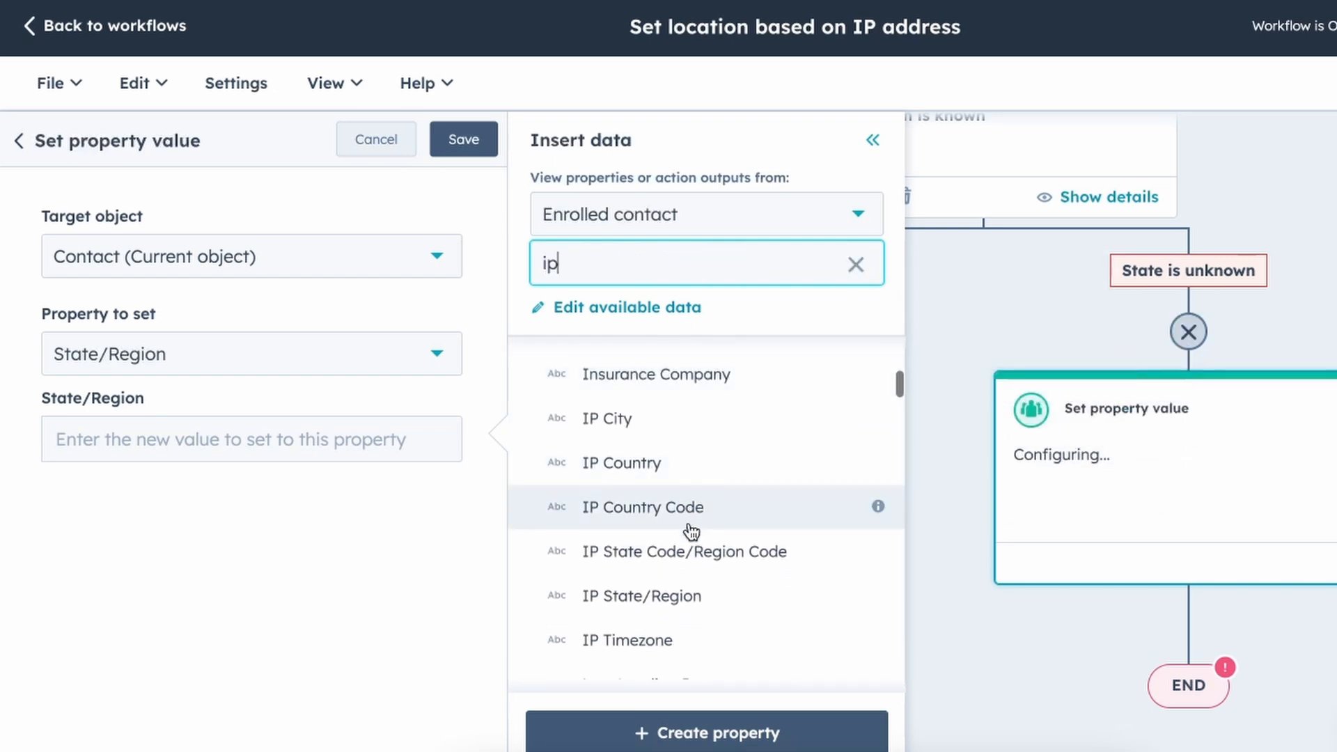
pyautogui.click(686, 552)
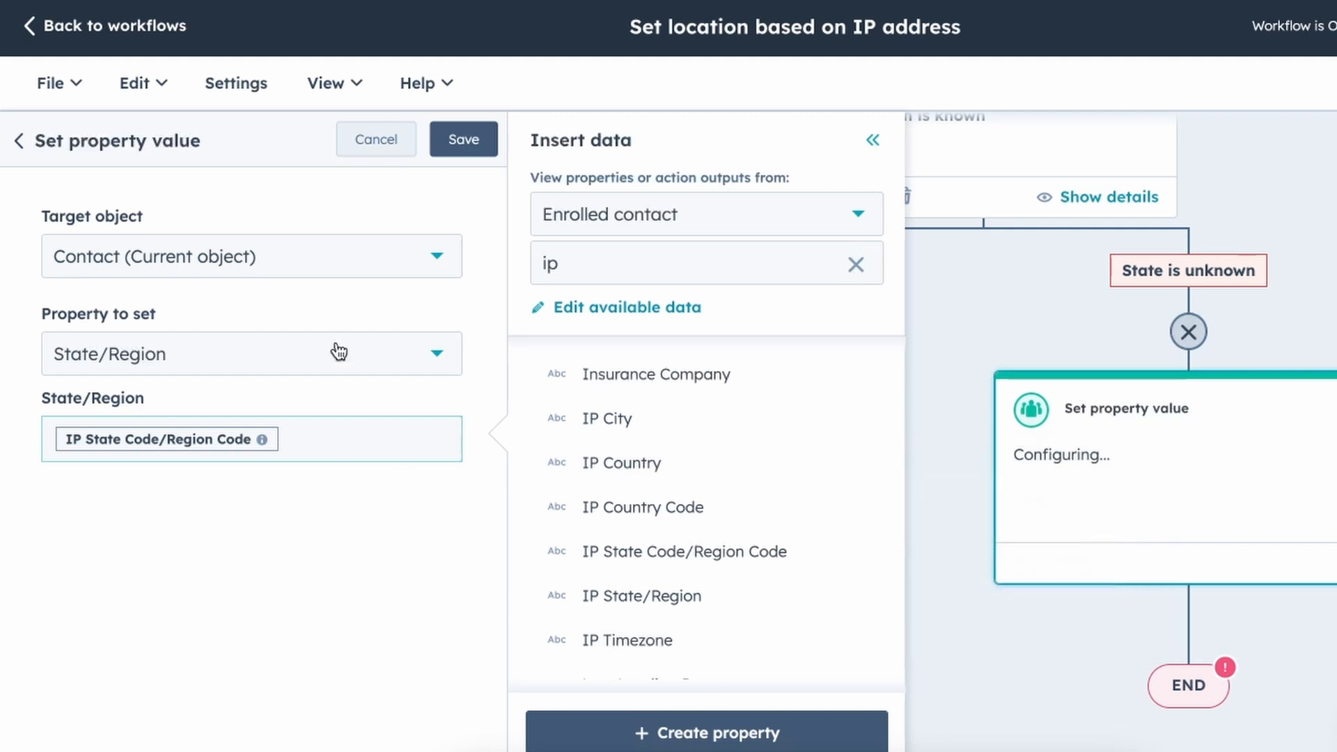
pyautogui.click(463, 139)
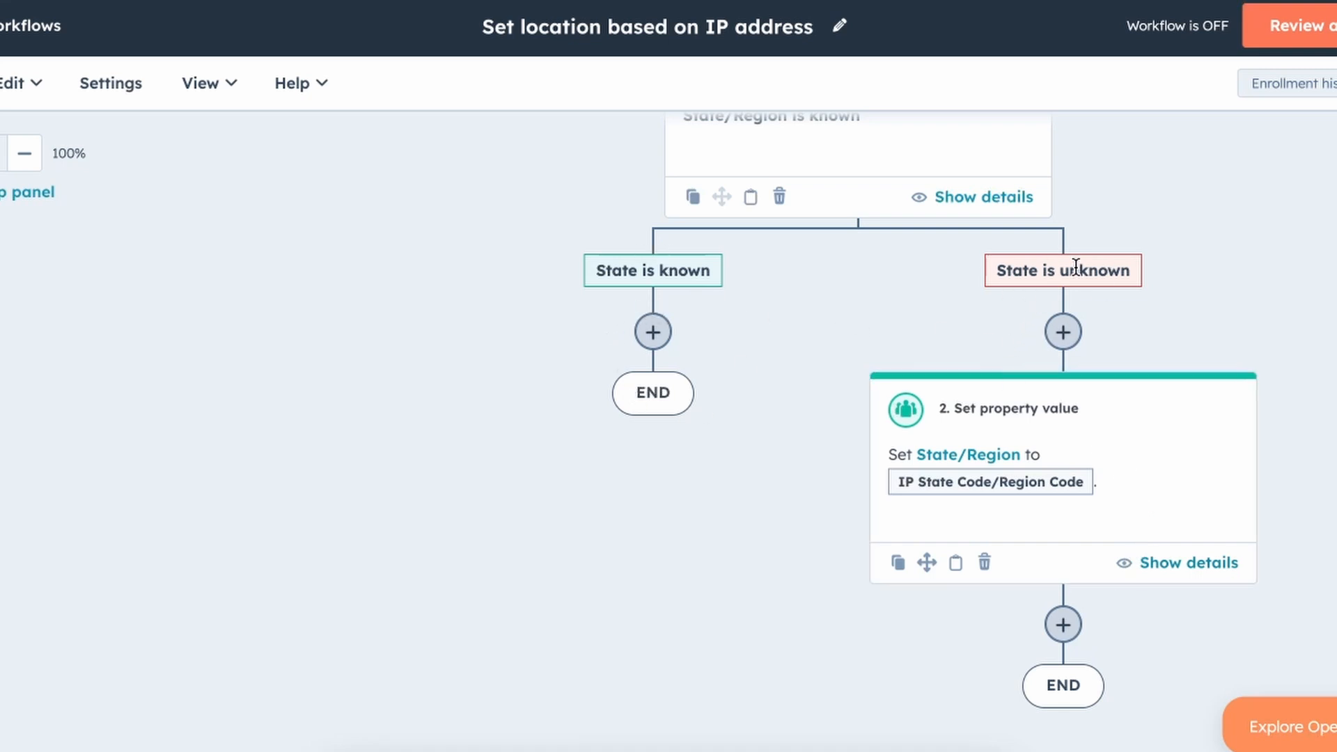
# Clone the State/Region branch with all following actions and place the copies below the set-property step.
pyautogui.scroll(2, 1074, 263)
pyautogui.scroll(-2, 1101, 462)
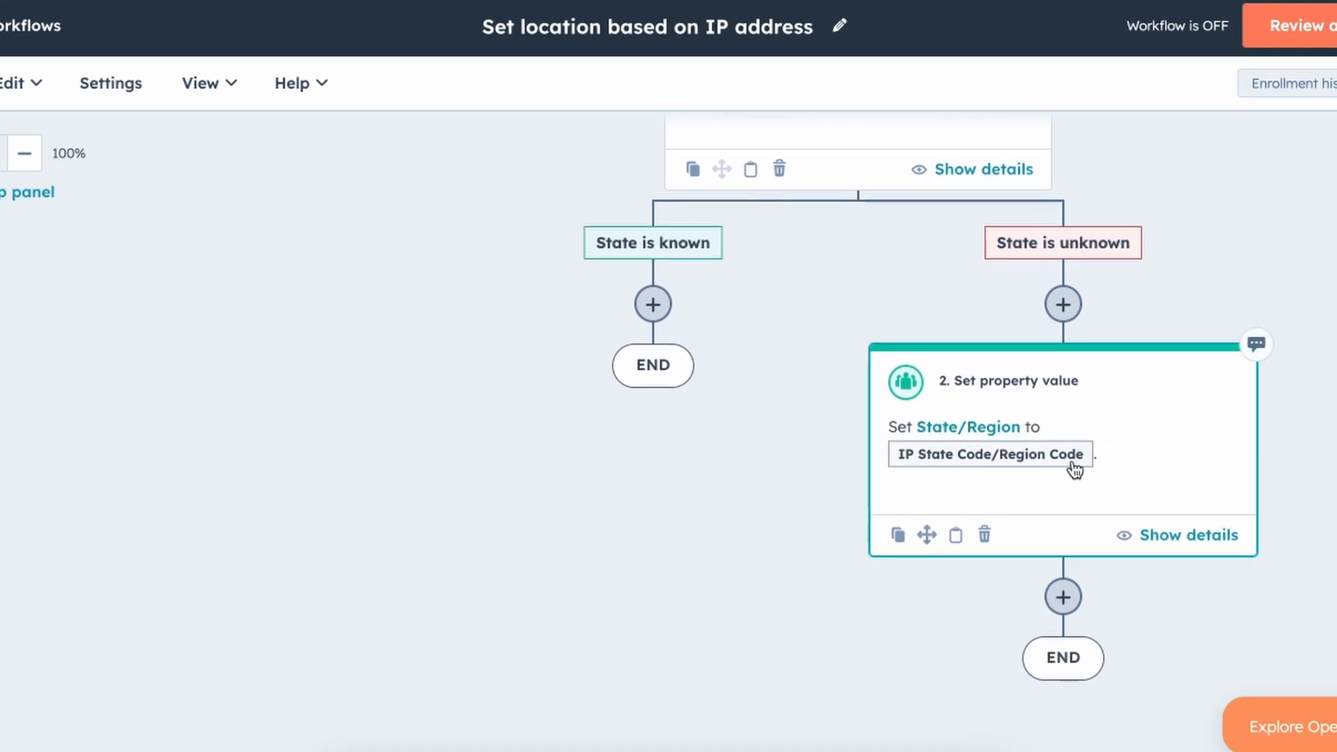
pyautogui.scroll(-1, 1145, 451)
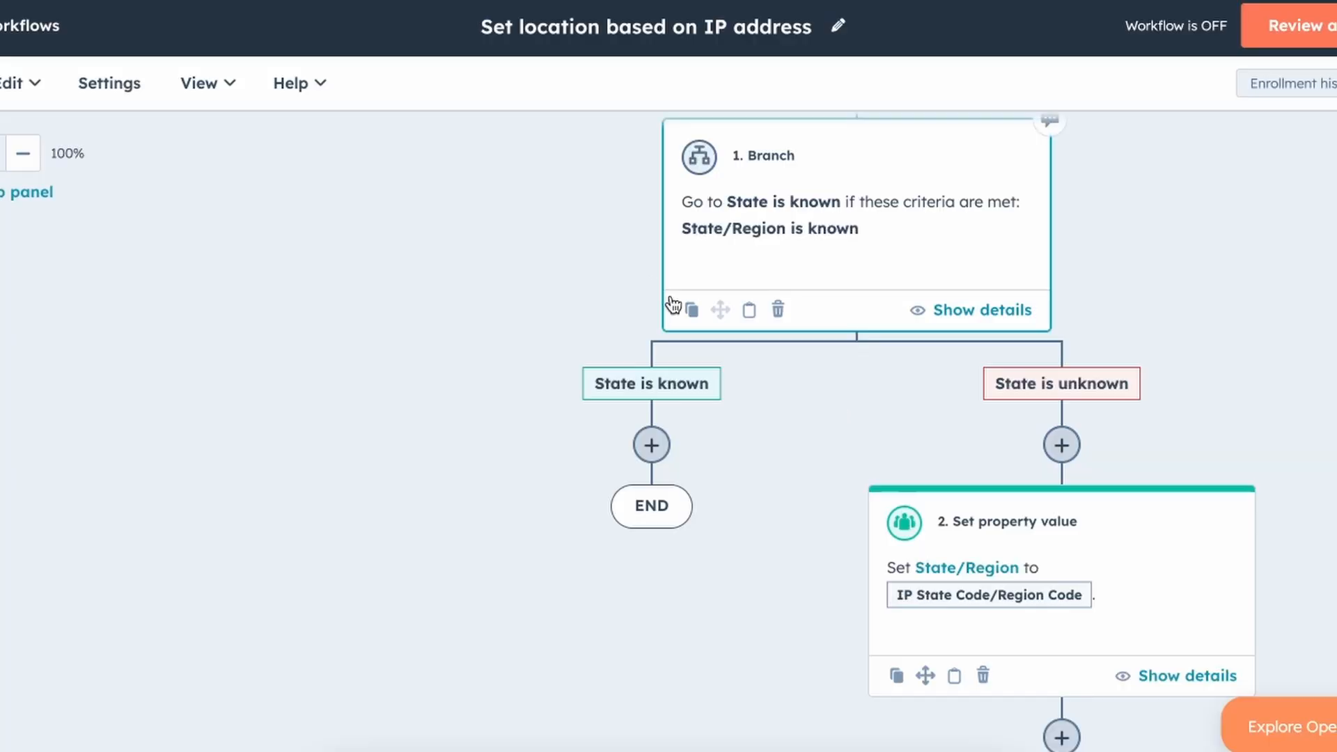
pyautogui.click(692, 312)
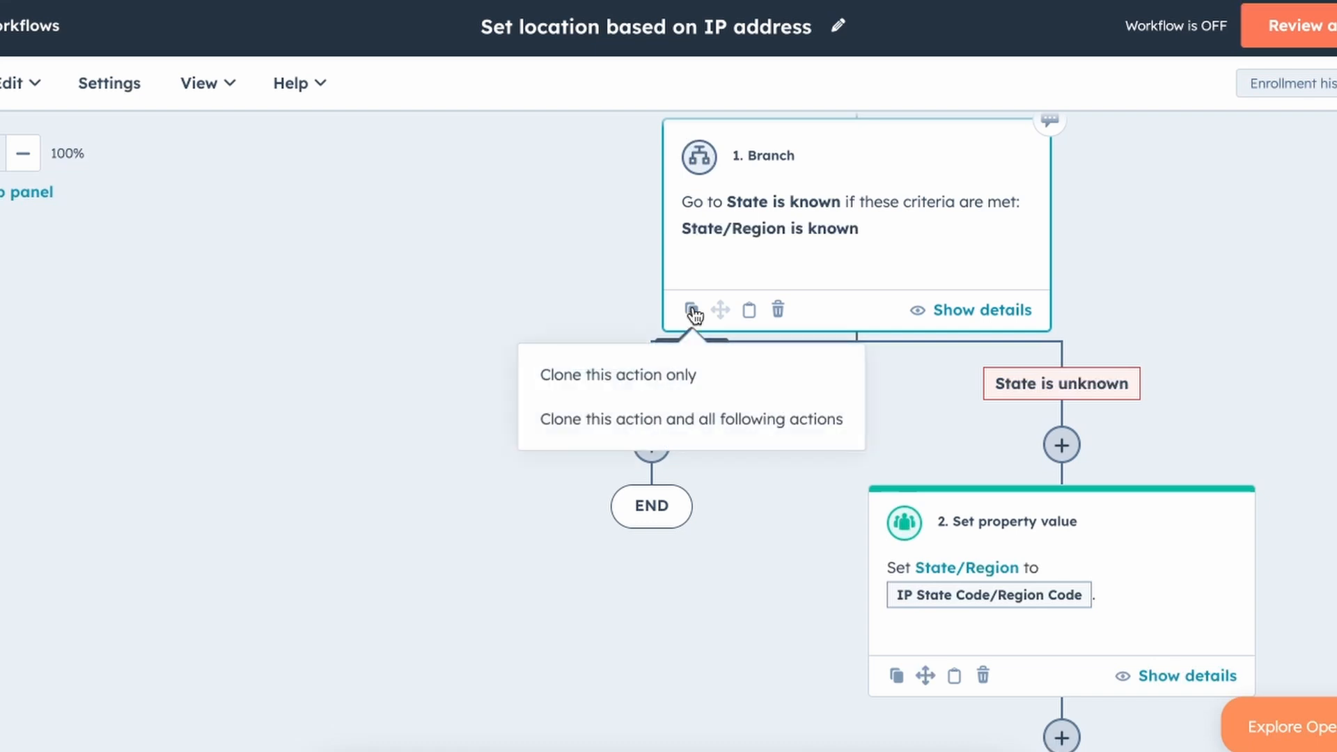
pyautogui.click(632, 419)
pyautogui.scroll(-5, 634, 418)
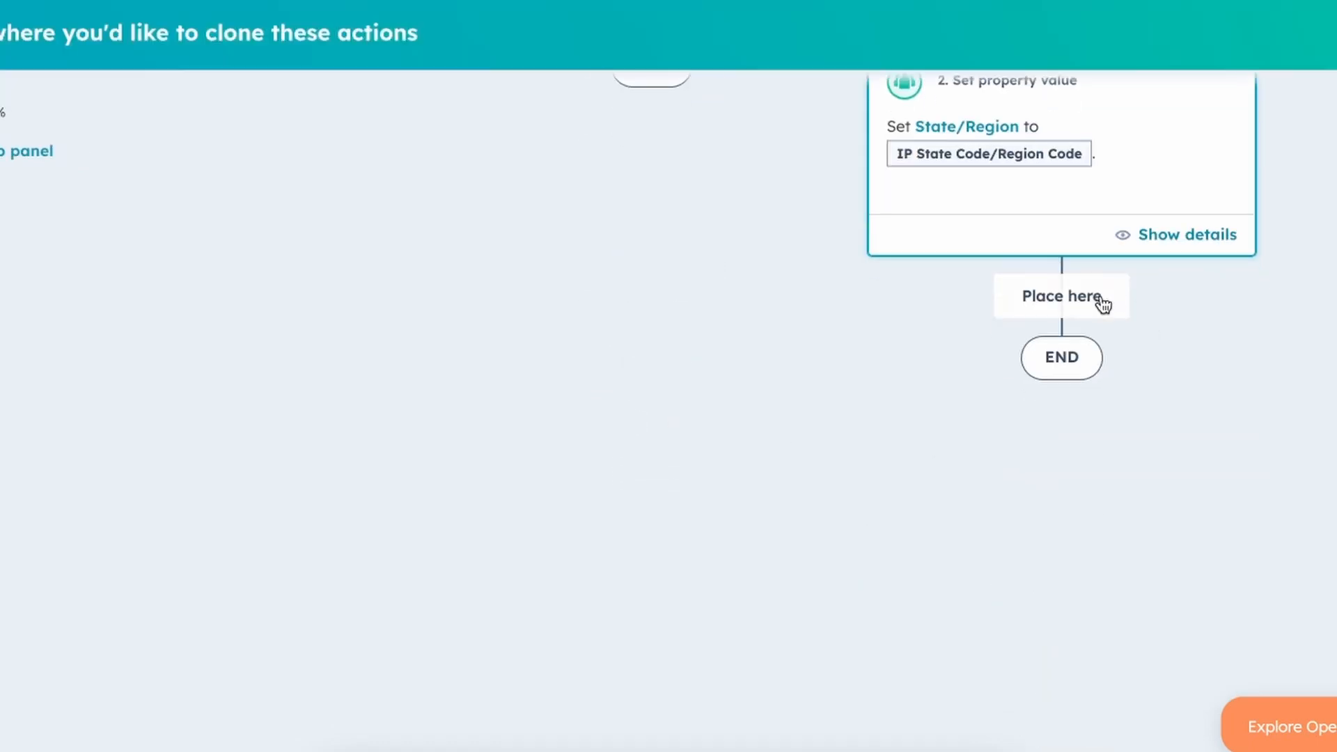
pyautogui.click(1102, 303)
pyautogui.click(561, 279)
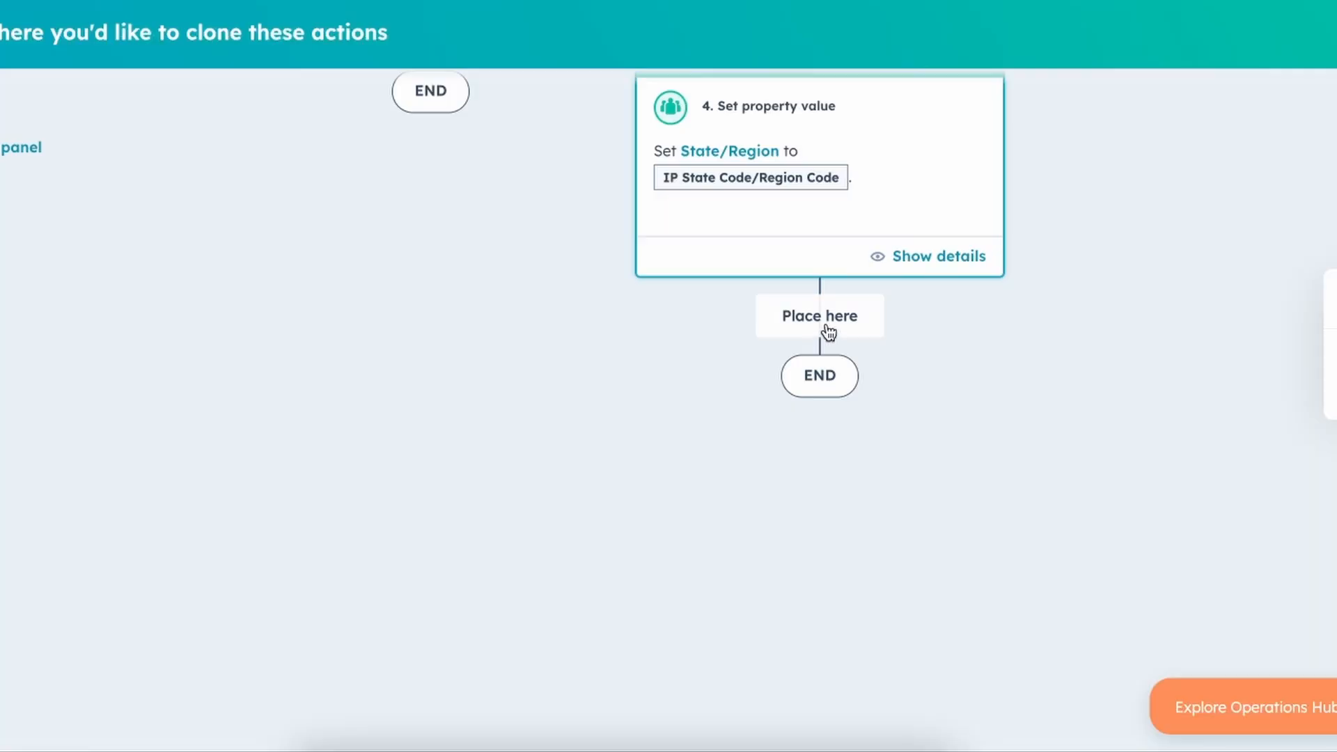
pyautogui.click(829, 333)
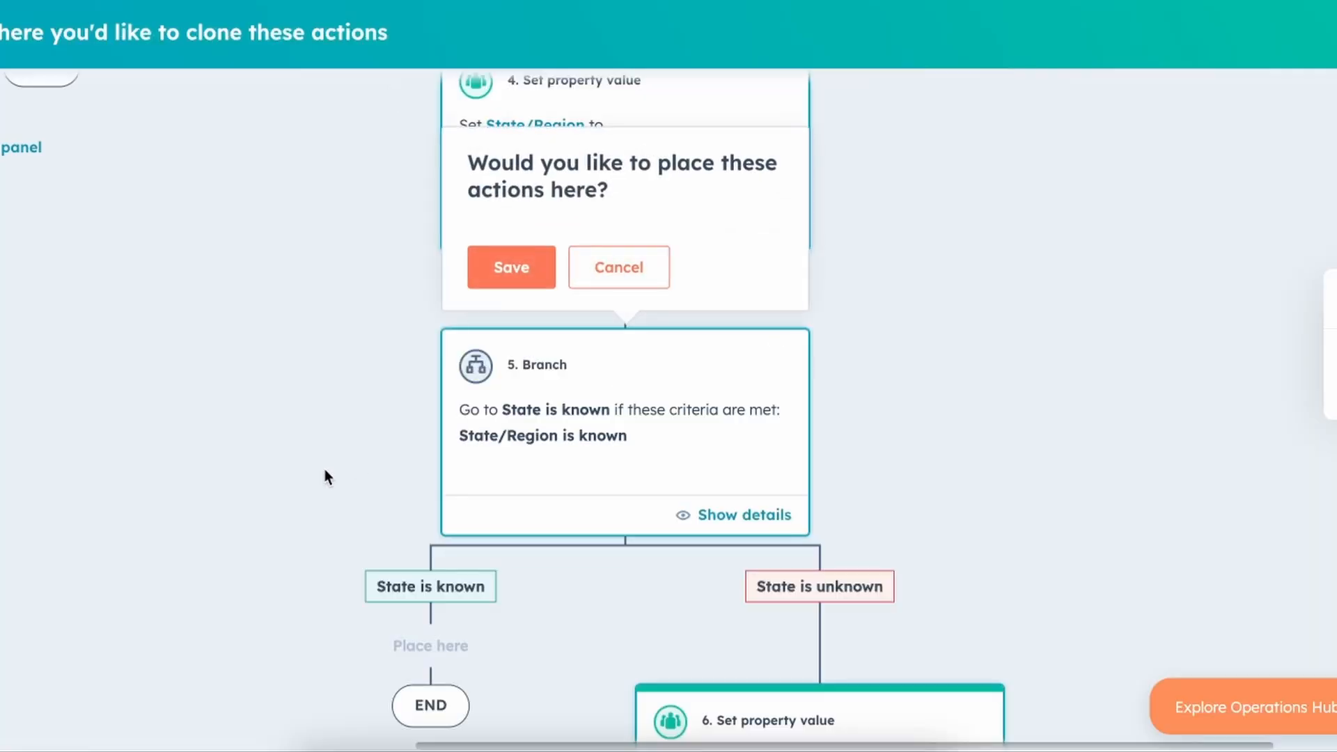
pyautogui.click(512, 269)
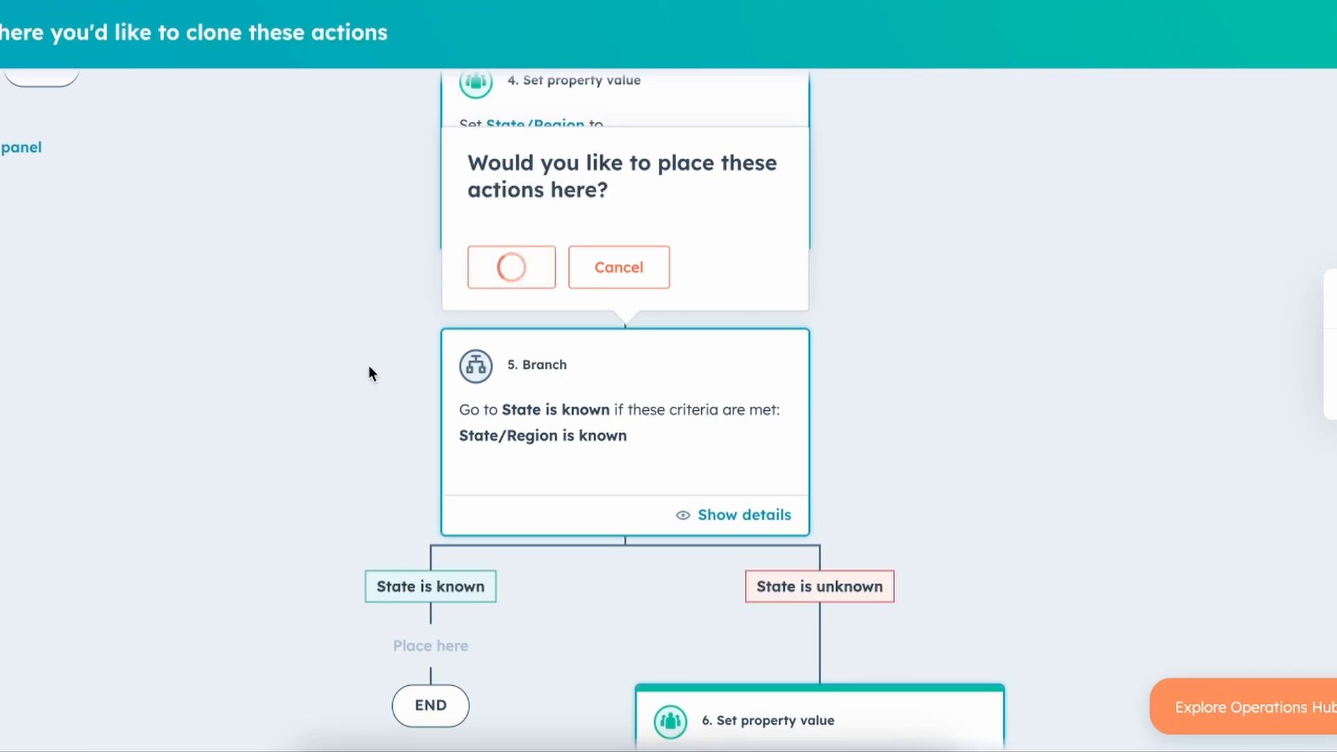
pyautogui.scroll(-8, 321, 452)
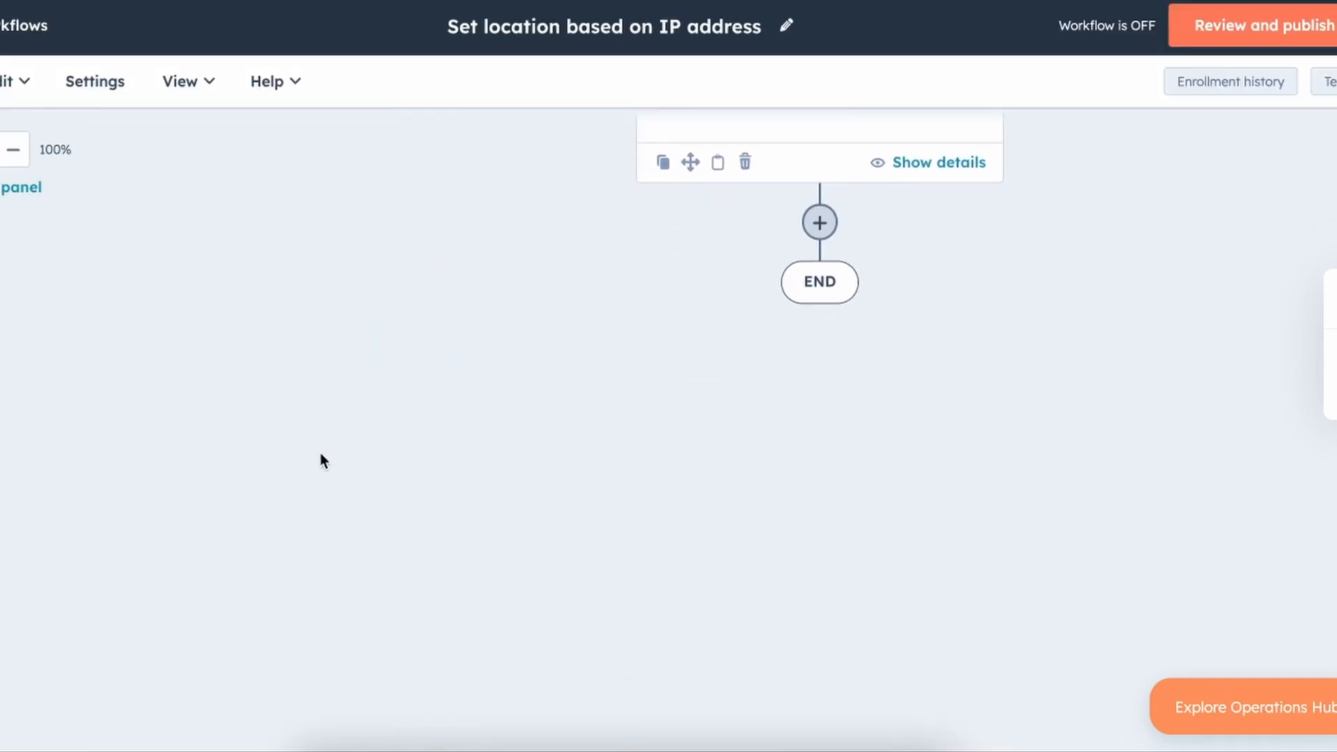
pyautogui.scroll(20, 320, 453)
pyautogui.scroll(1, 321, 458)
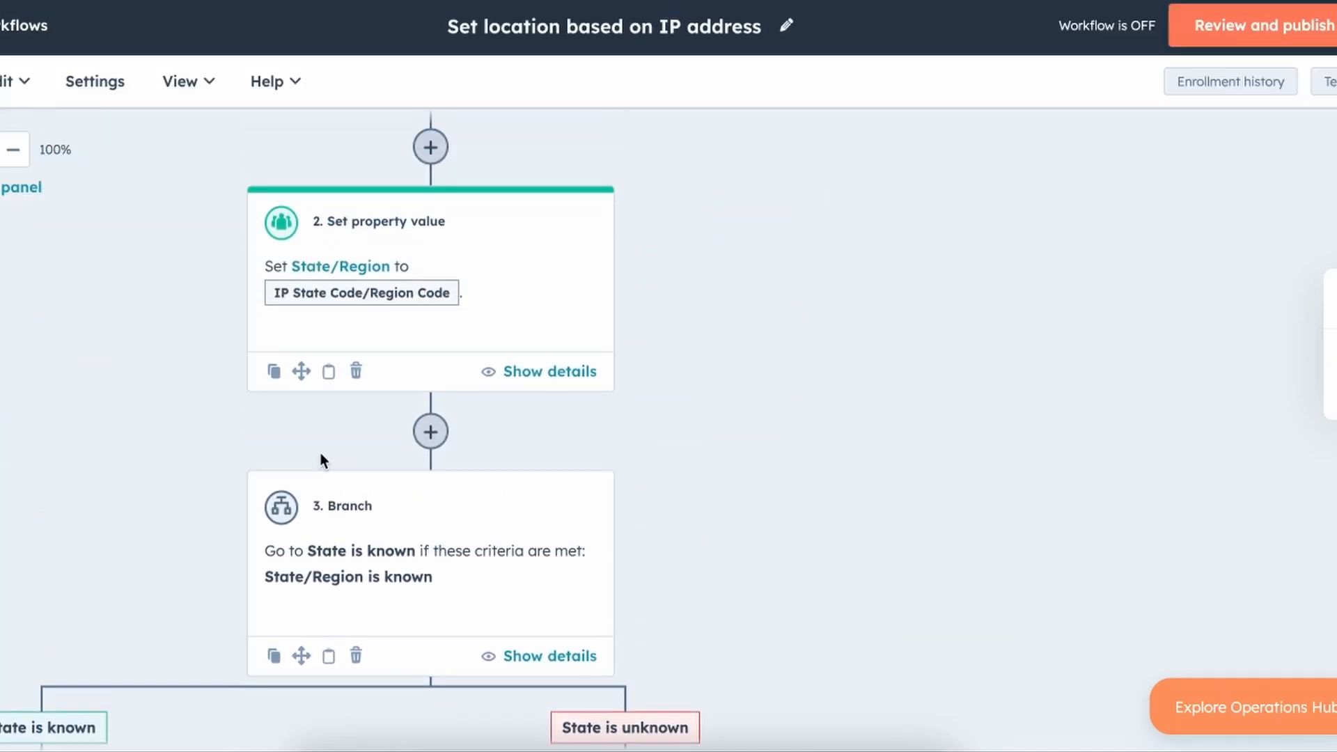
pyautogui.click(13, 149)
pyautogui.click(13, 149)
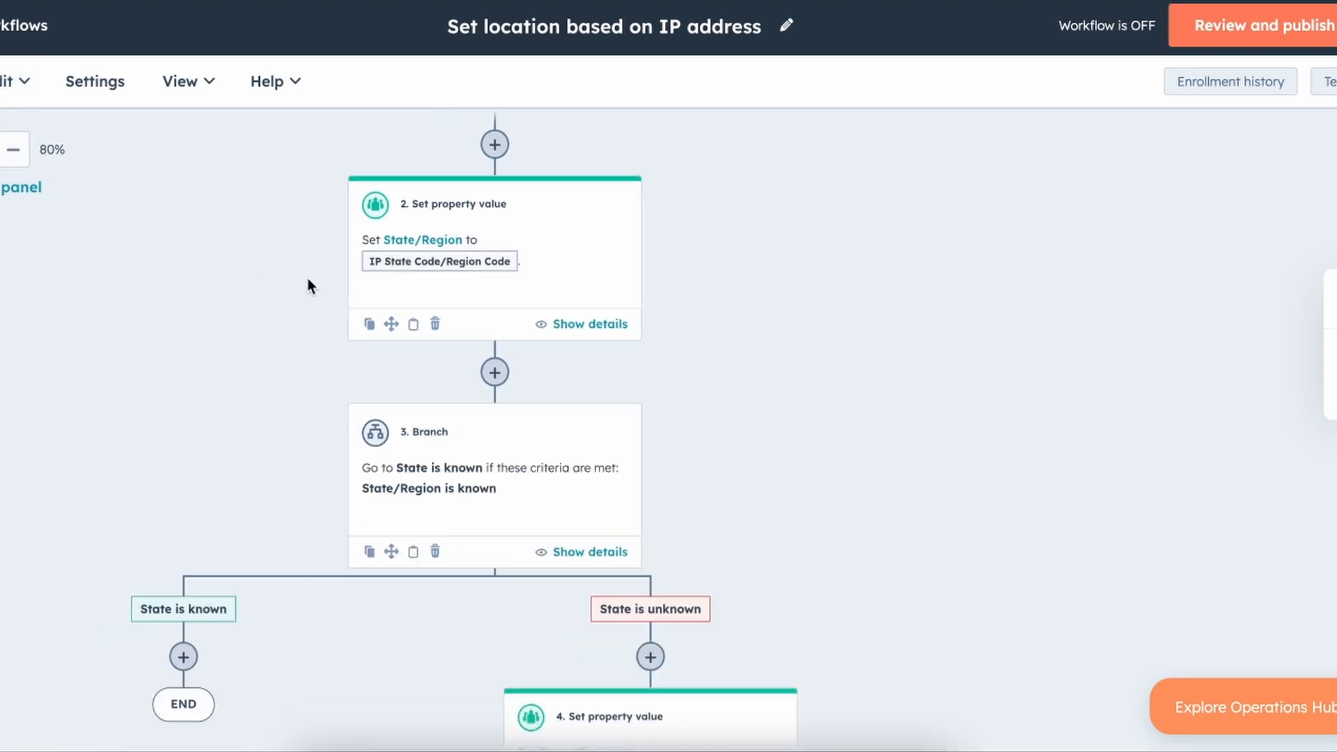
pyautogui.scroll(5, 312, 280)
pyautogui.hscroll(-8, 314, 283)
pyautogui.scroll(4, 314, 282)
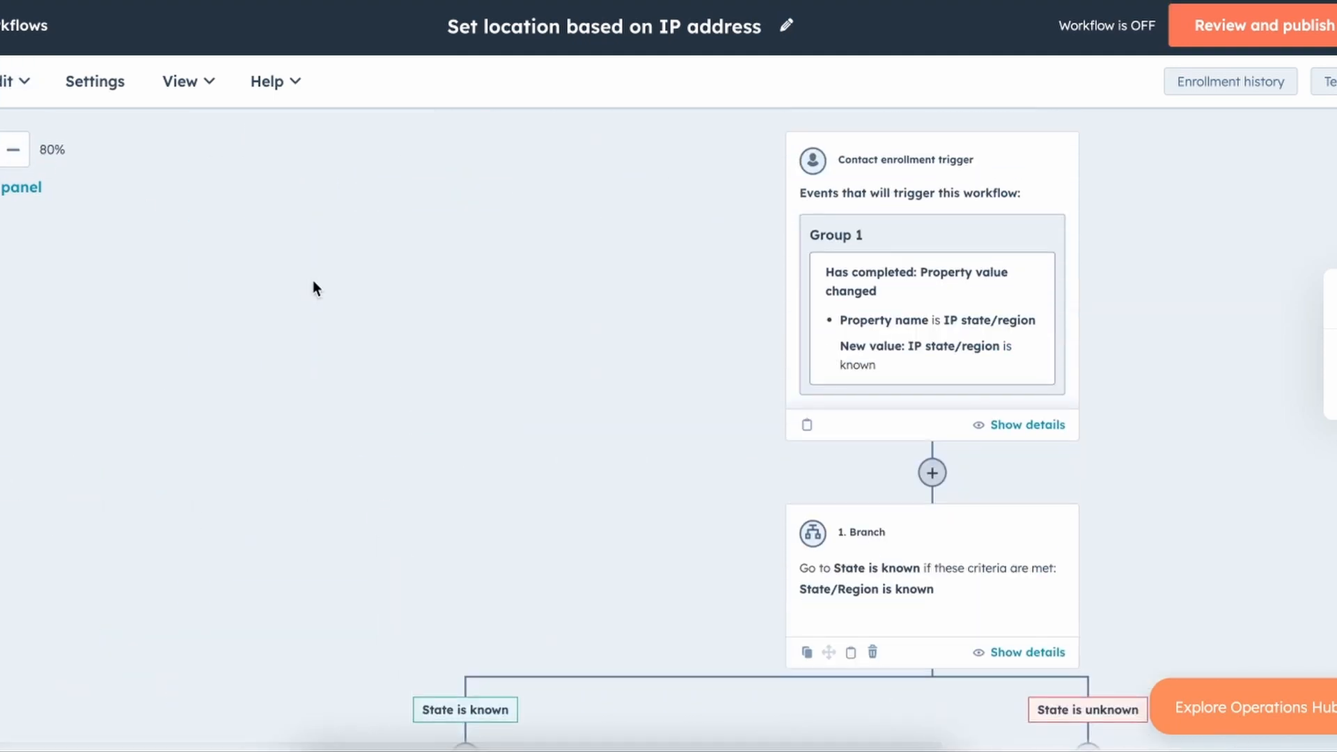
pyautogui.hscroll(3, 313, 283)
pyautogui.scroll(-2, 314, 283)
pyautogui.scroll(-3, 312, 280)
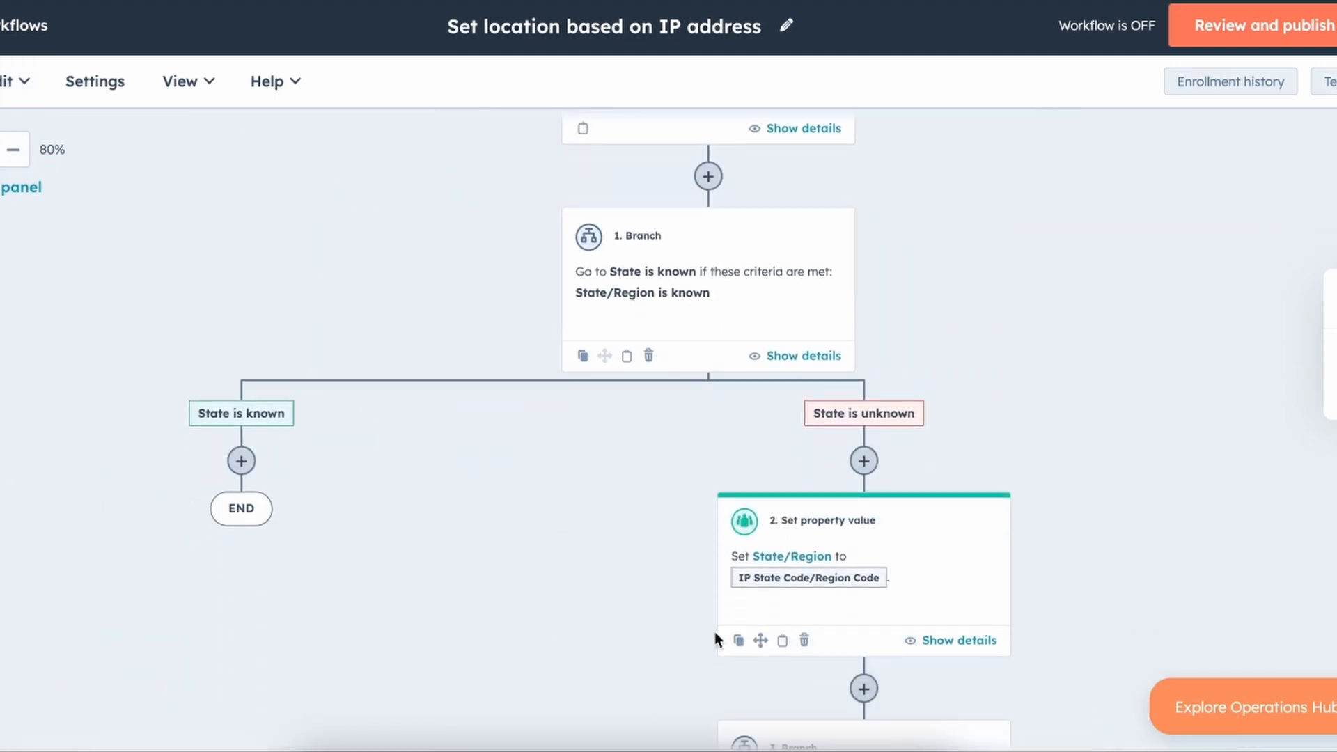
pyautogui.scroll(-5, 716, 636)
pyautogui.scroll(-6, 860, 512)
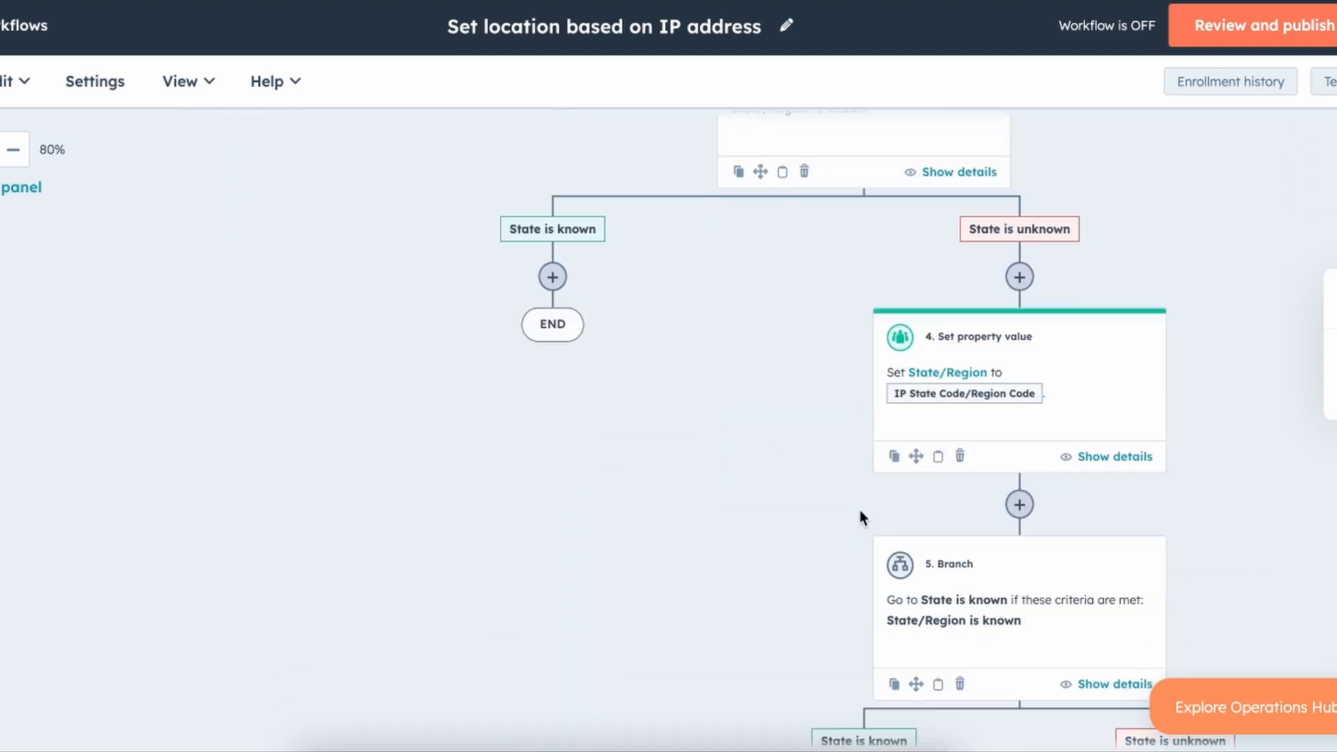
pyautogui.scroll(-5, 1048, 312)
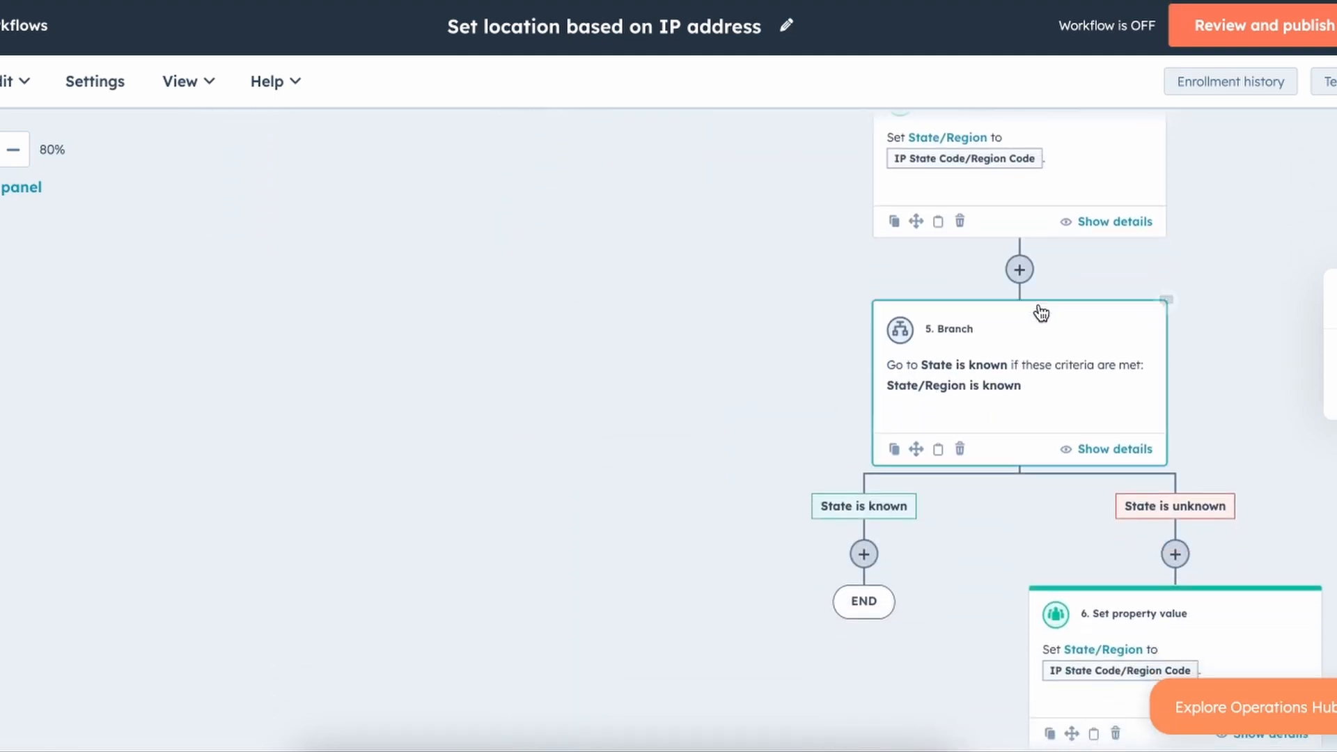
pyautogui.scroll(8, 1052, 355)
pyautogui.scroll(7, 1055, 355)
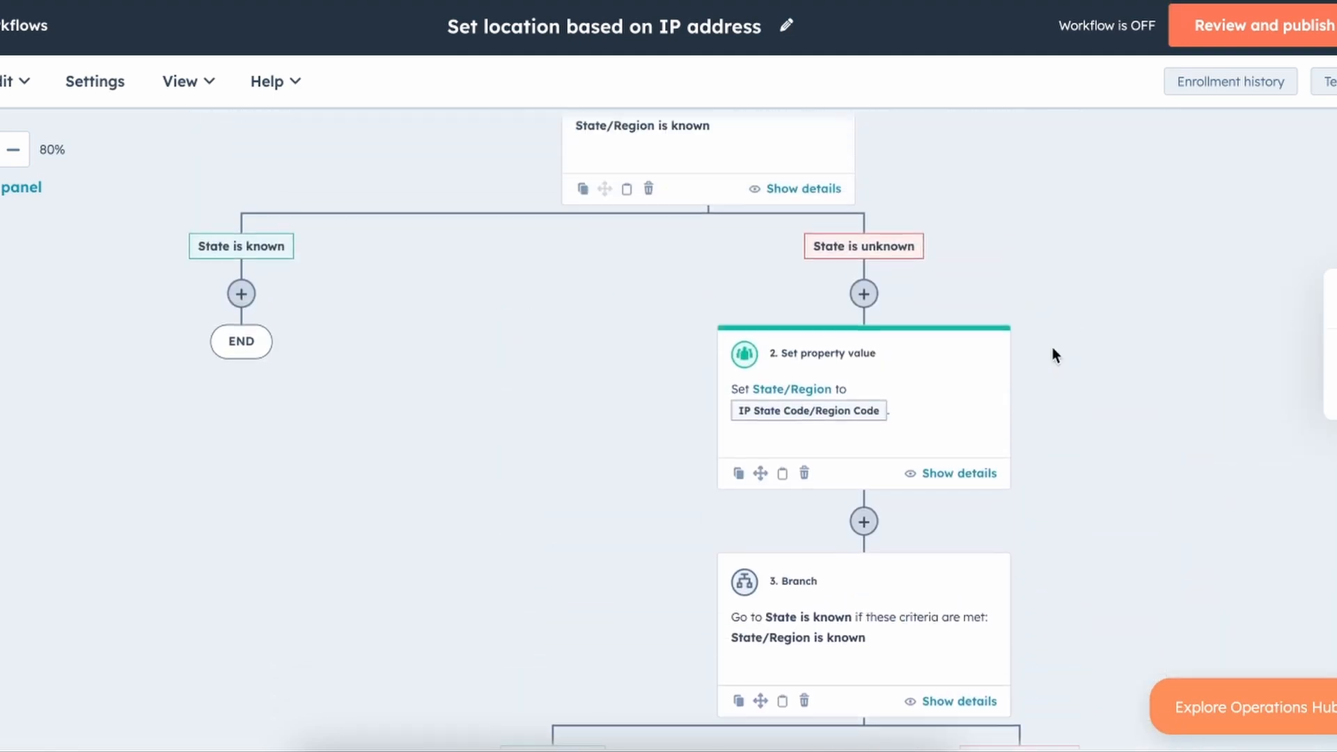
pyautogui.scroll(6, 785, 436)
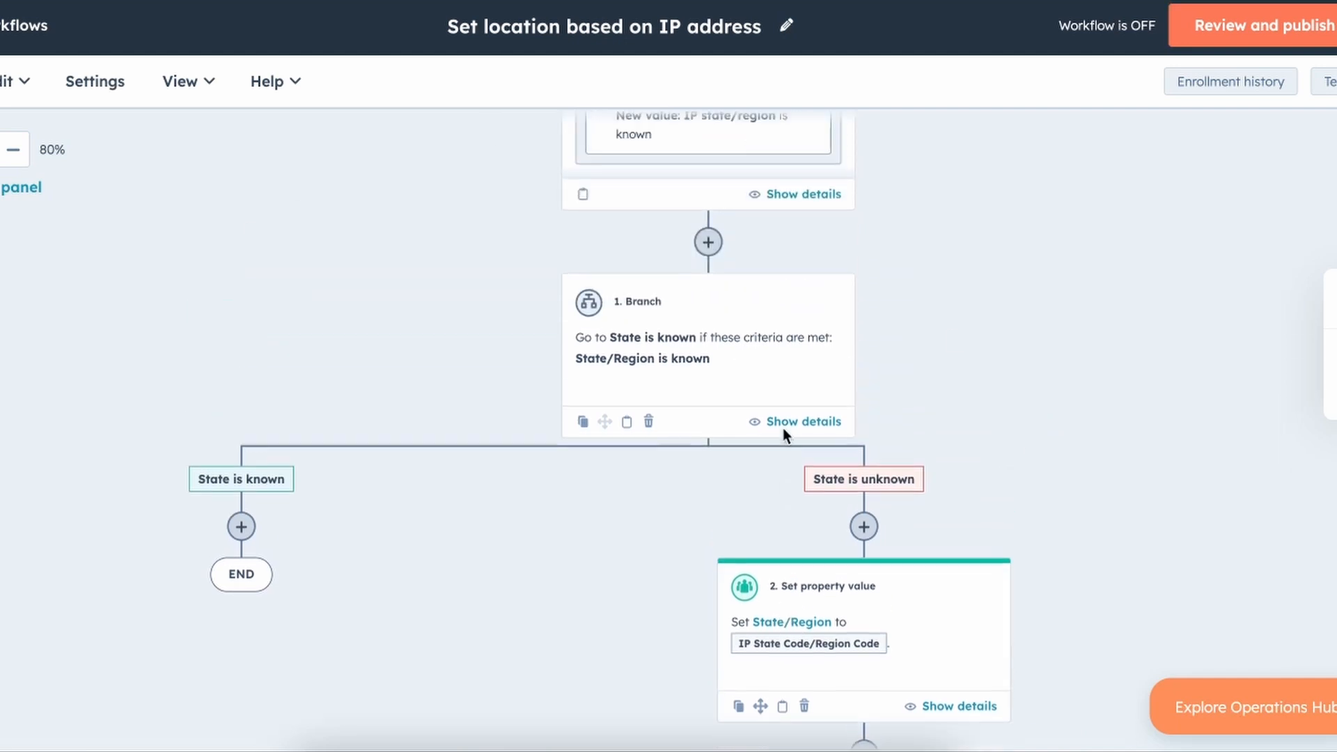
pyautogui.scroll(-6, 785, 435)
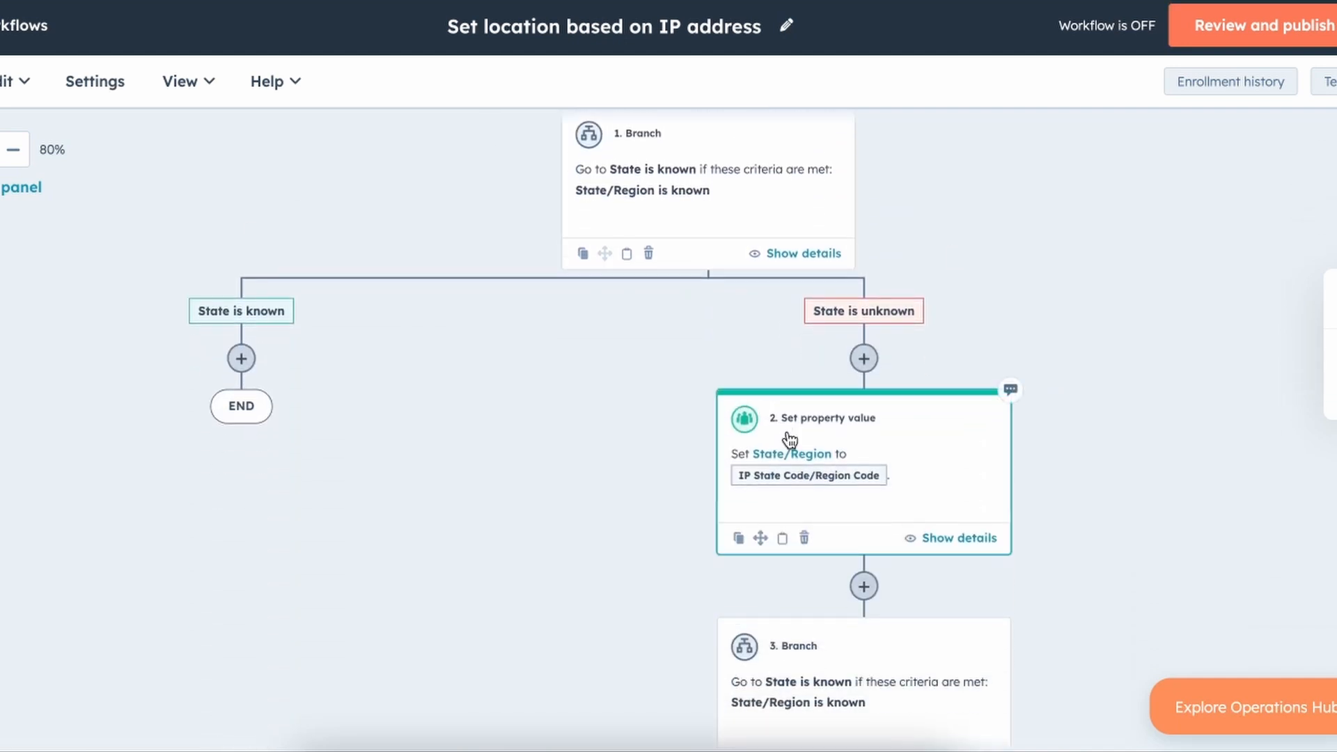
pyautogui.scroll(-3, 876, 496)
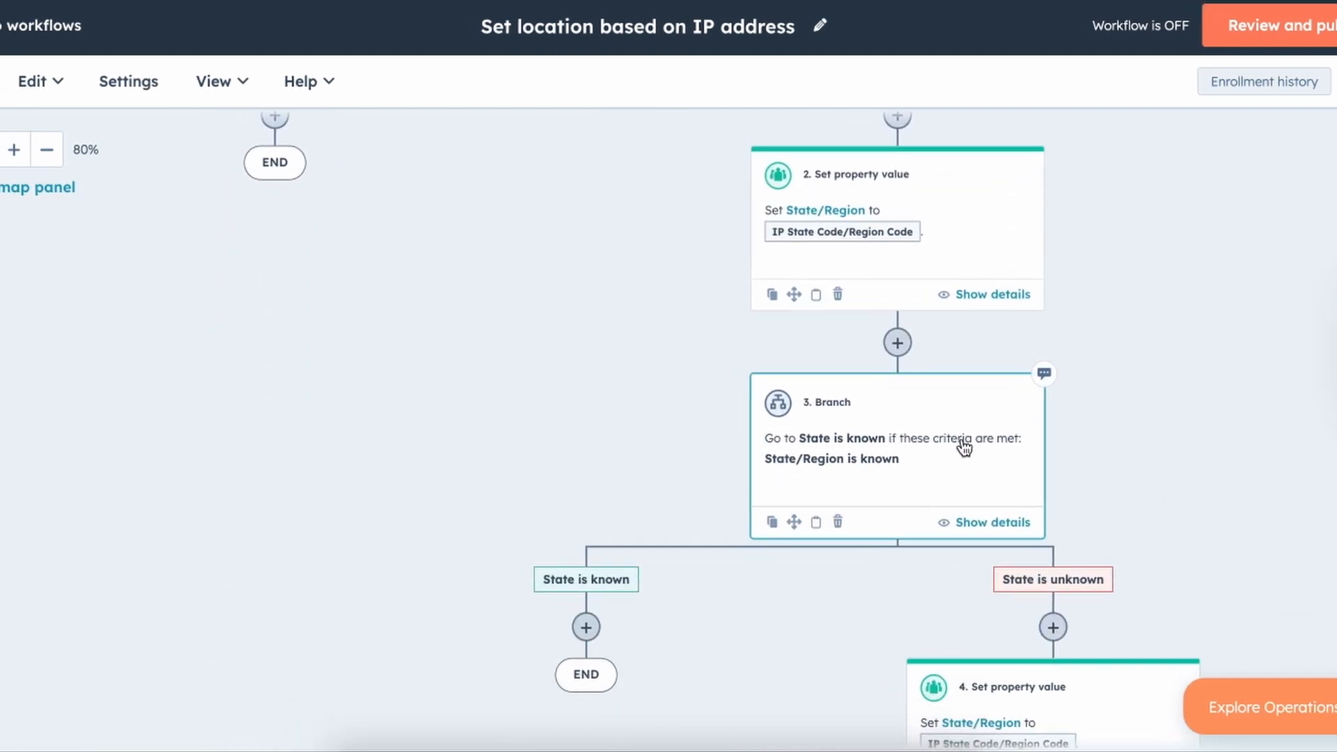
# Change 3. Branch's condition property from State/Region to City.
pyautogui.click(878, 469)
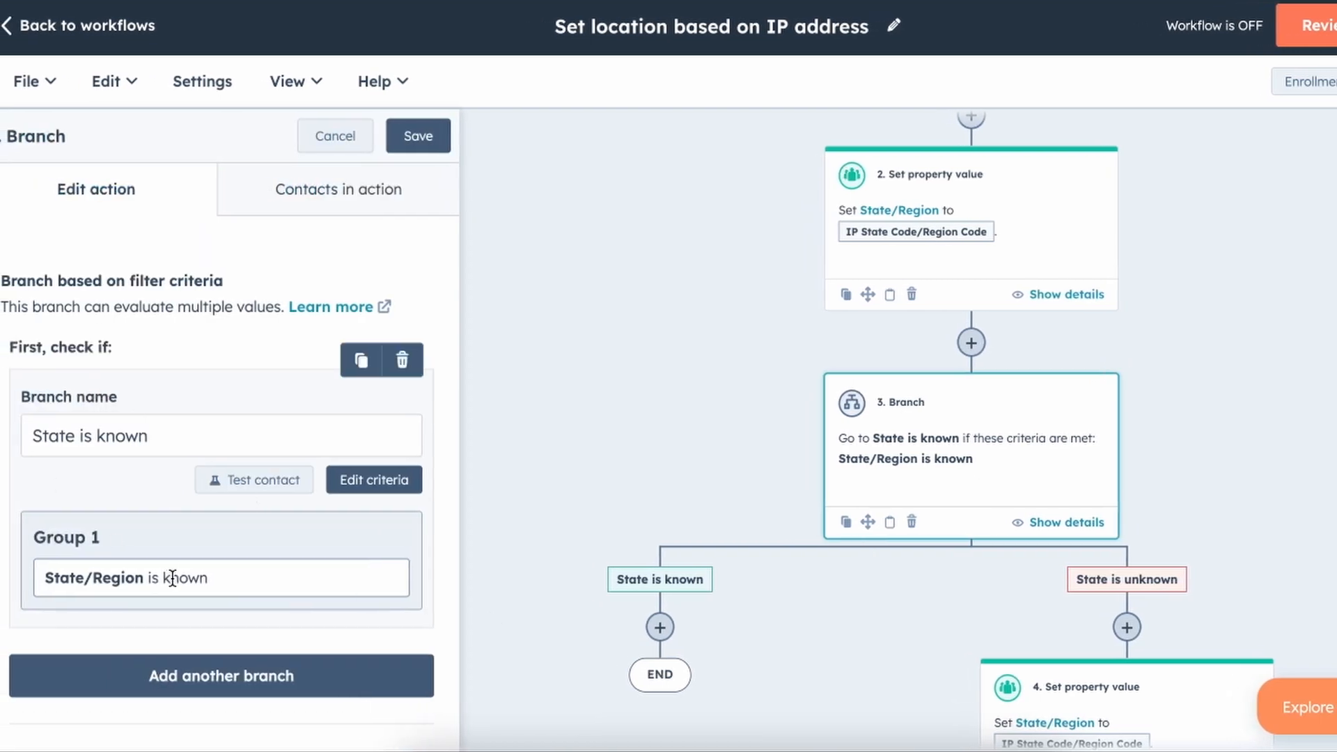
pyautogui.click(394, 480)
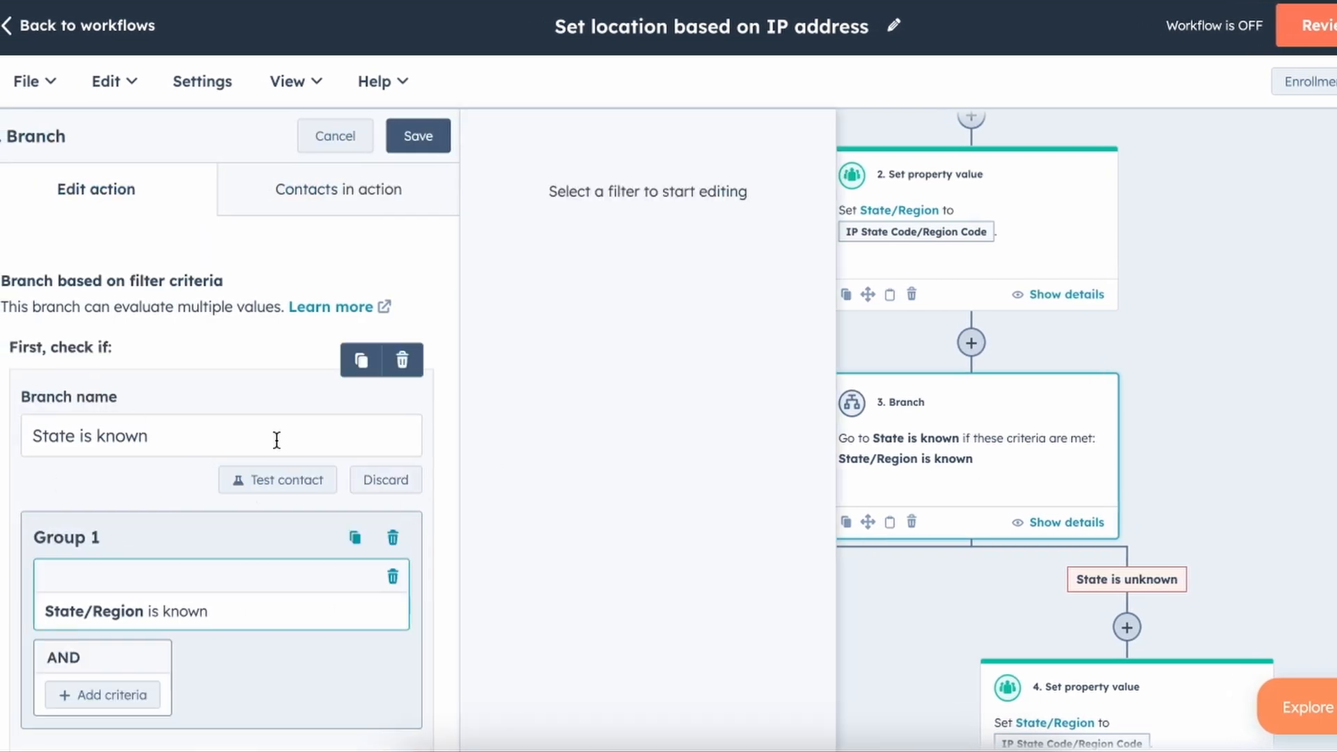
pyautogui.click(255, 624)
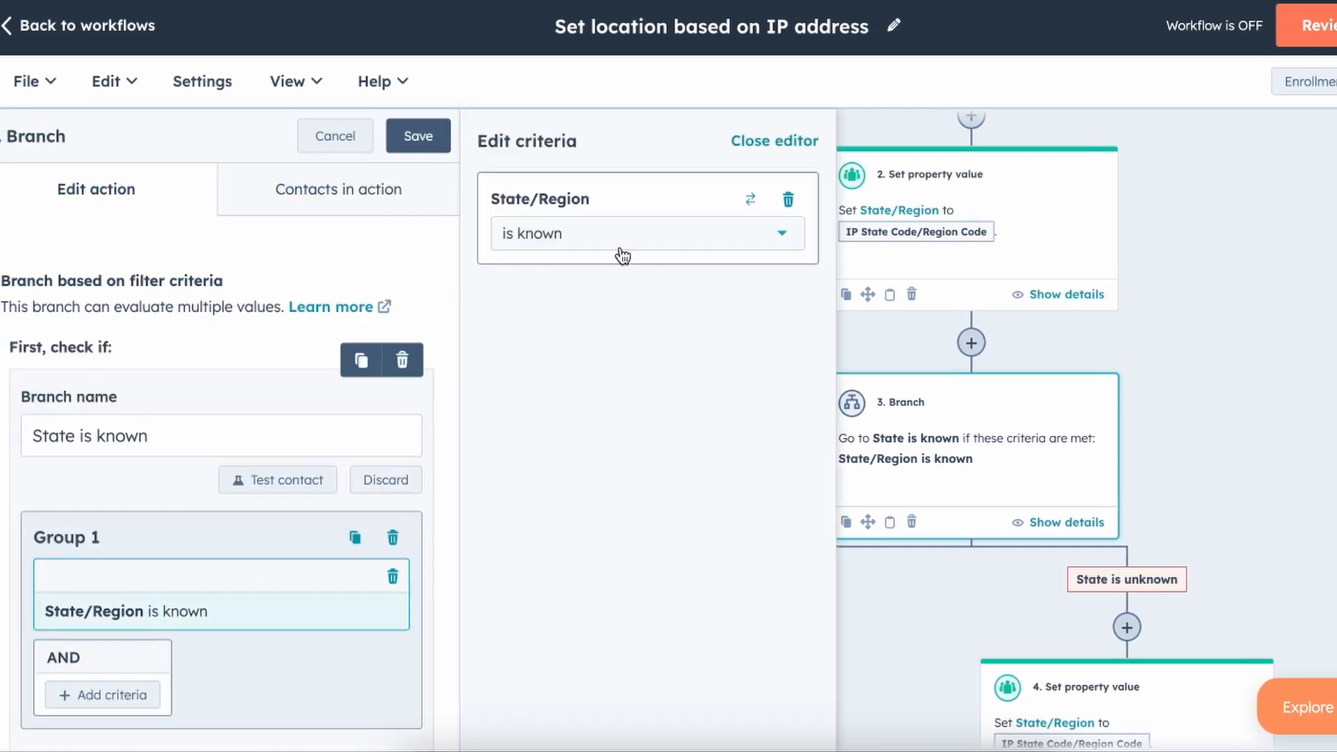
pyautogui.scroll(-2, 98, 490)
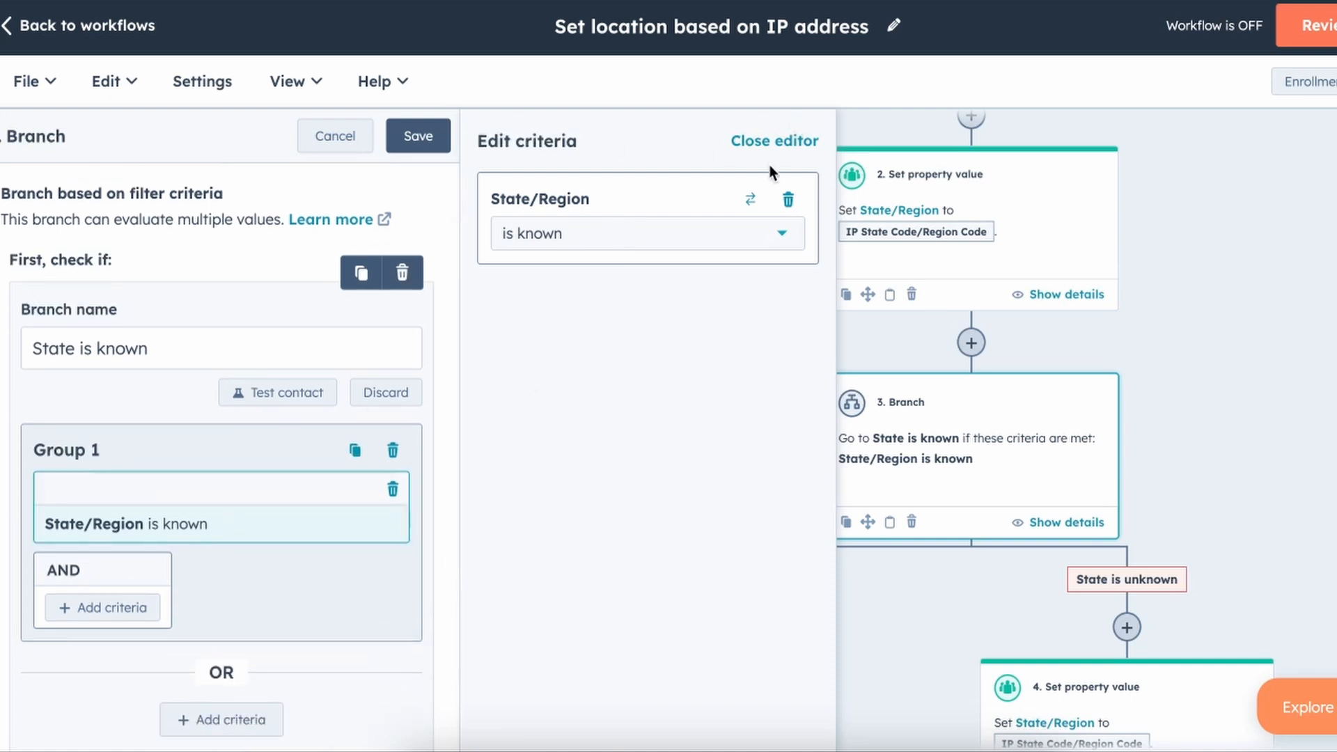
pyautogui.click(750, 200)
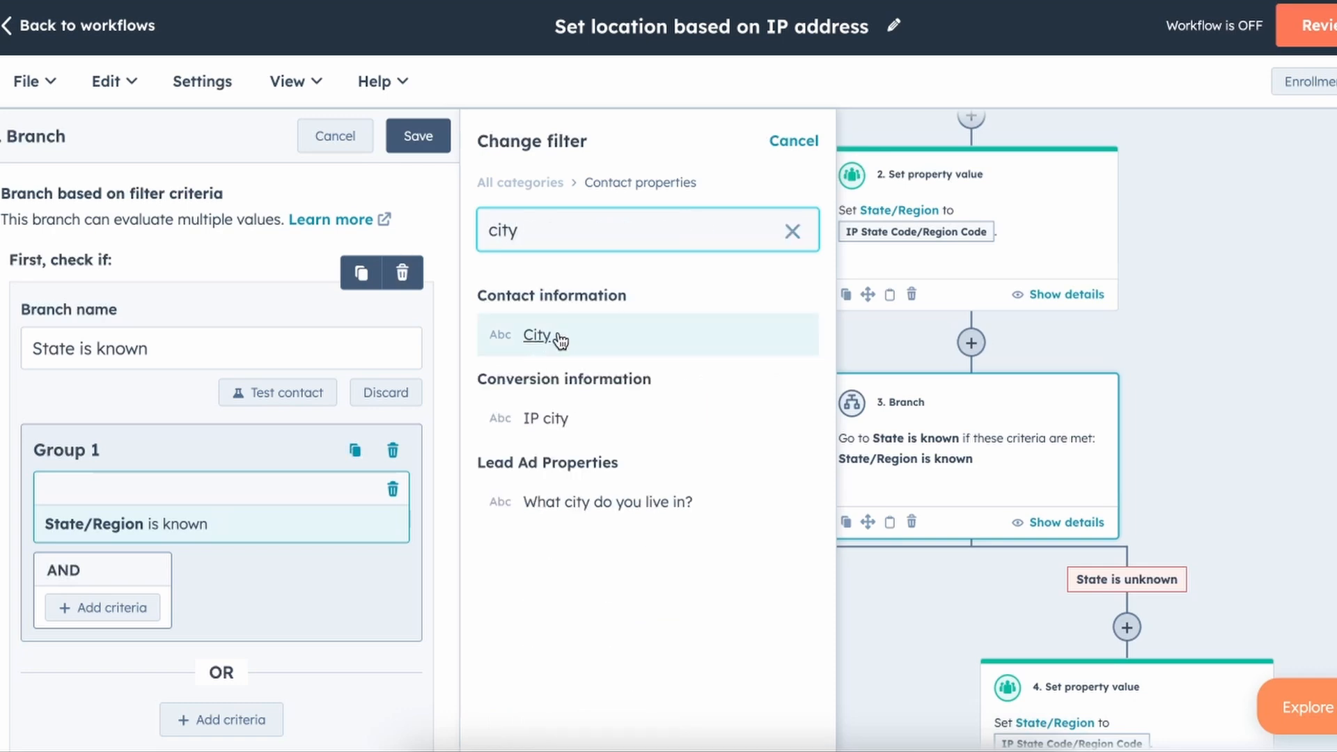
pyautogui.click(537, 336)
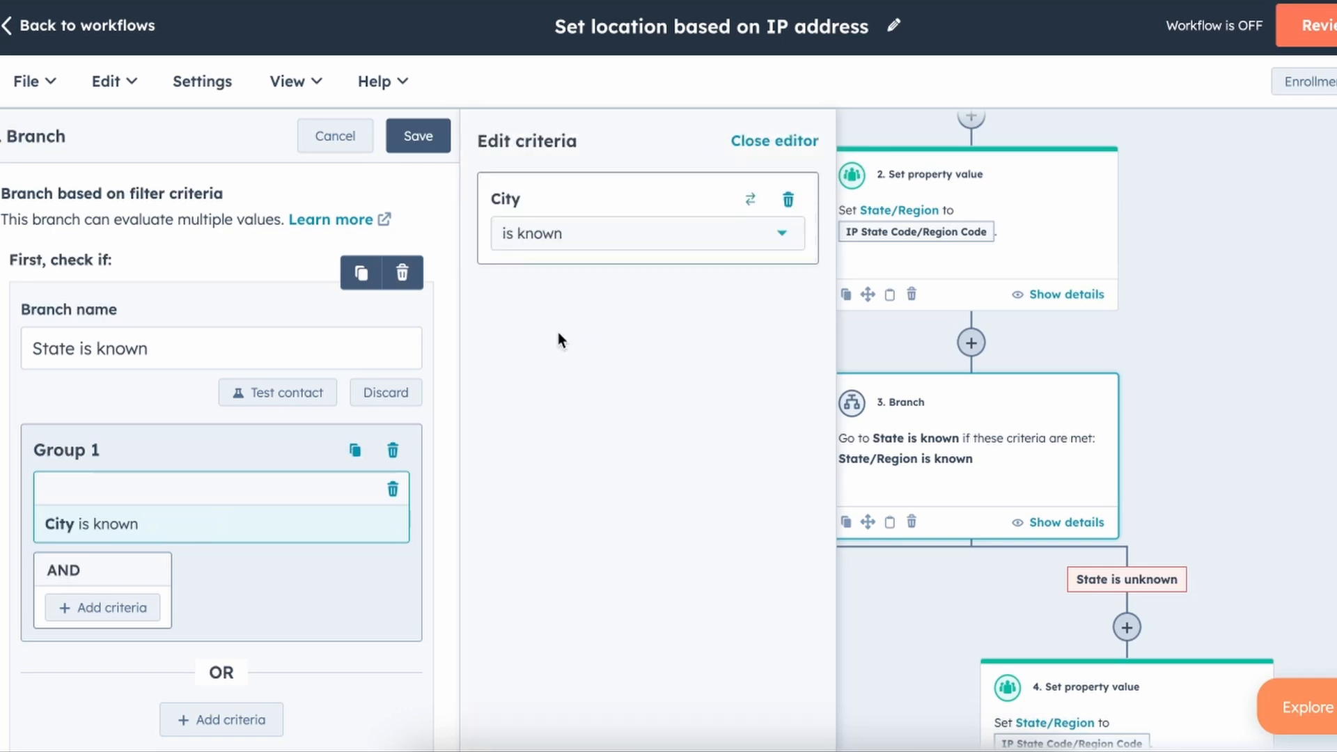
# Select 'State' in both branch names to rename them City is known and City is unknown.
pyautogui.moveTo(75, 349); pyautogui.dragTo(148, 350)
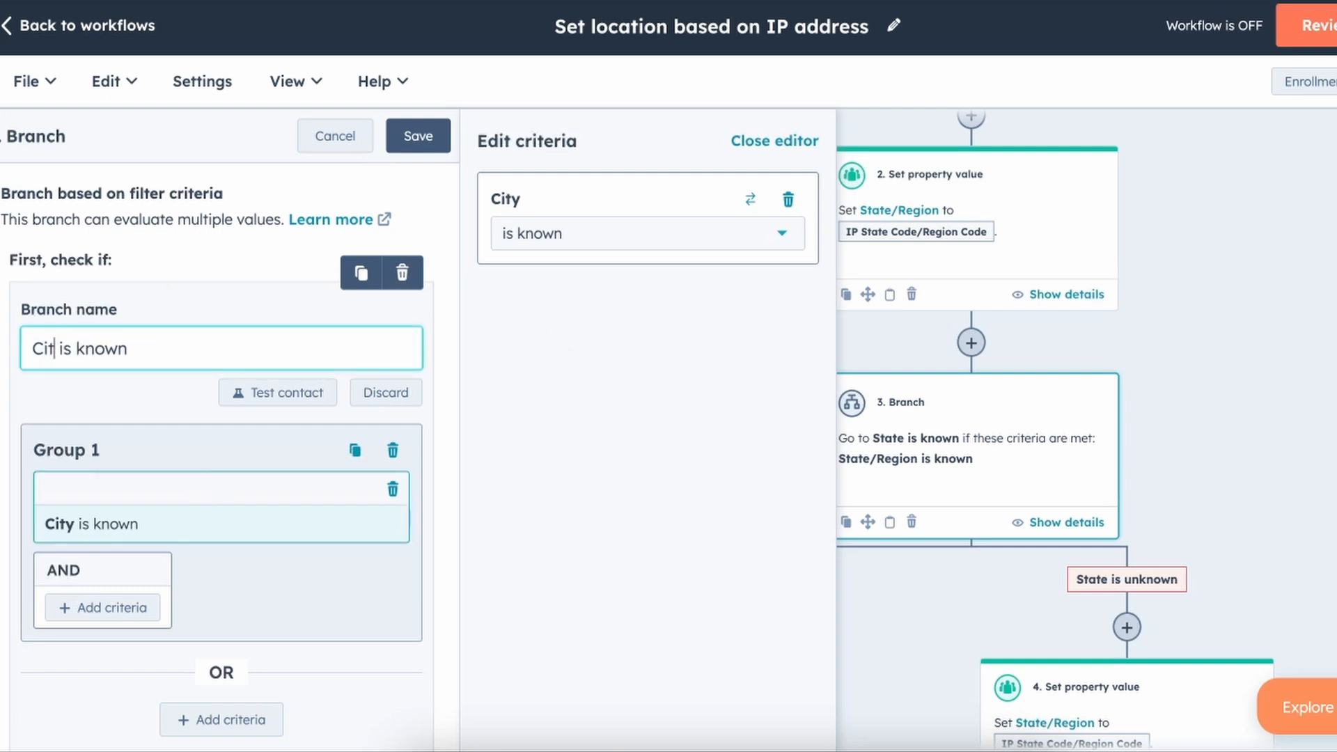
pyautogui.scroll(-3, 104, 390)
pyautogui.scroll(-1, 161, 373)
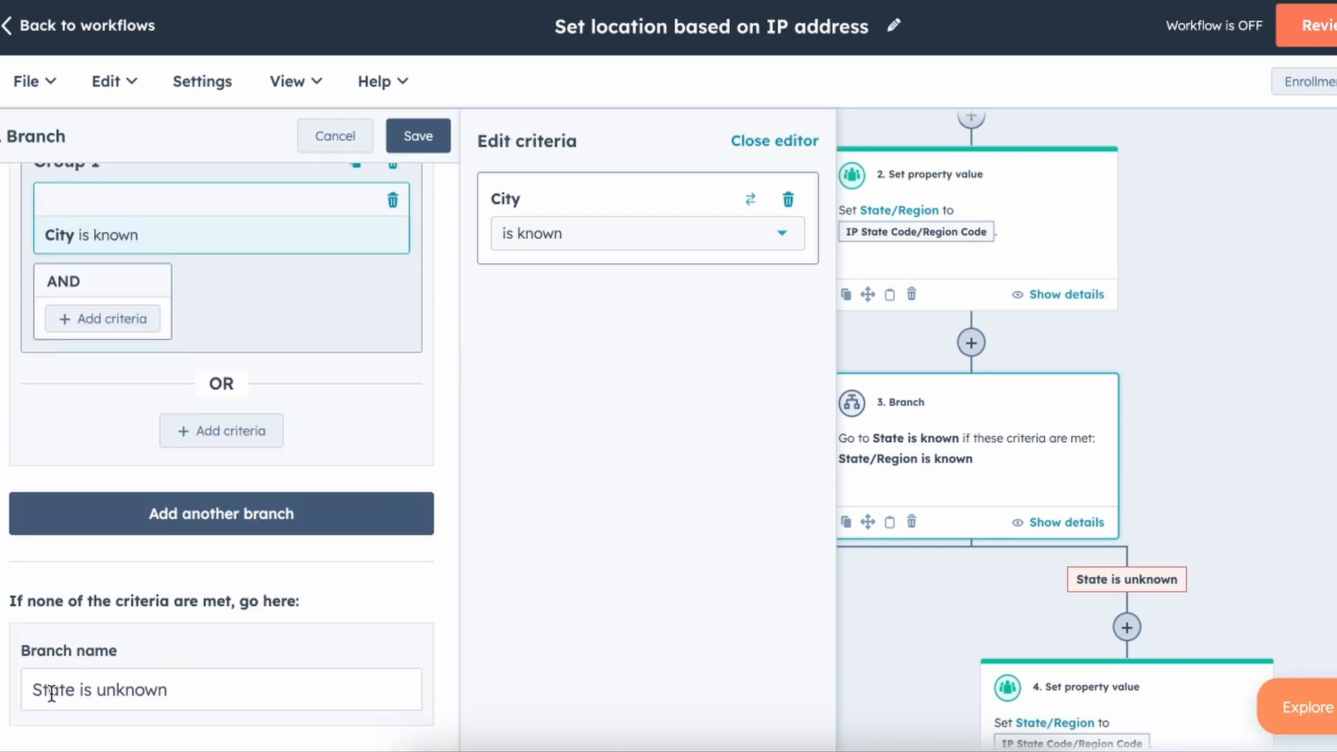
pyautogui.moveTo(75, 689); pyautogui.dragTo(33, 689)
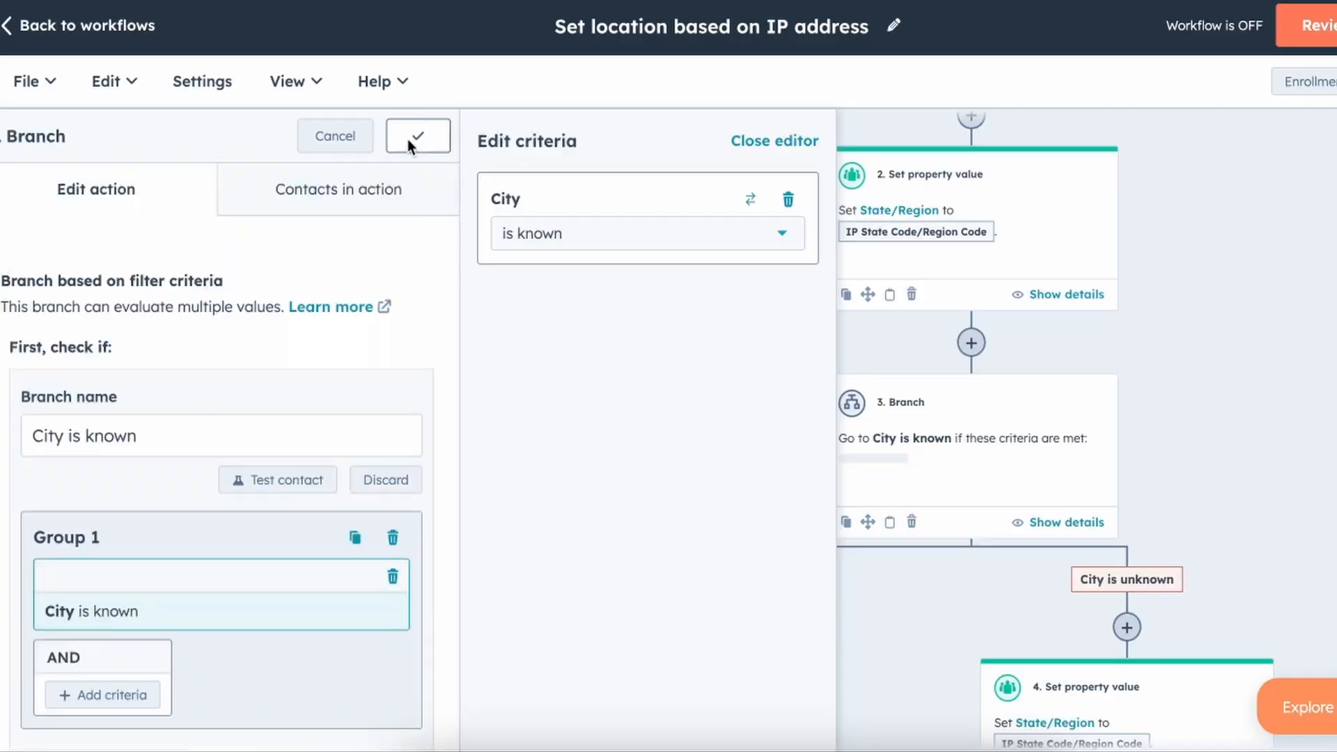
# Save the City branch changes and make step 4 target the City property.
pyautogui.click(408, 138)
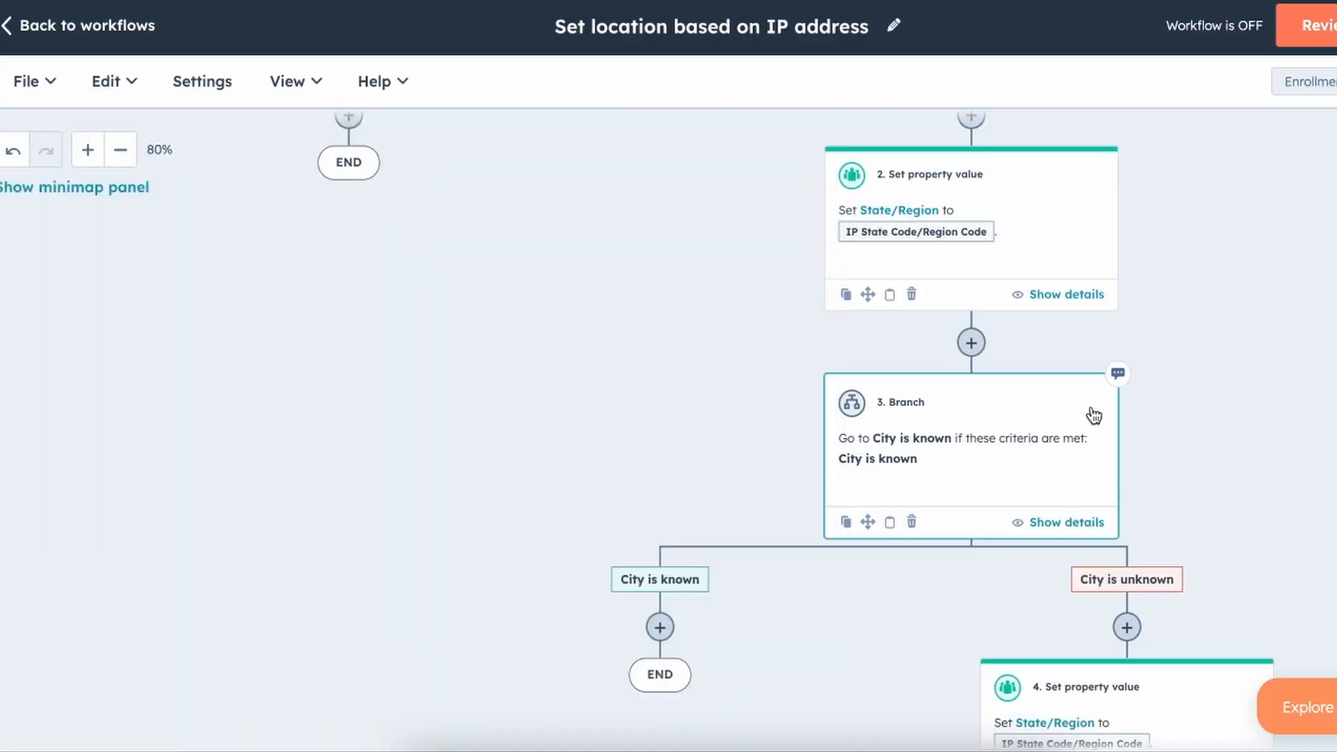
pyautogui.scroll(-4, 1096, 412)
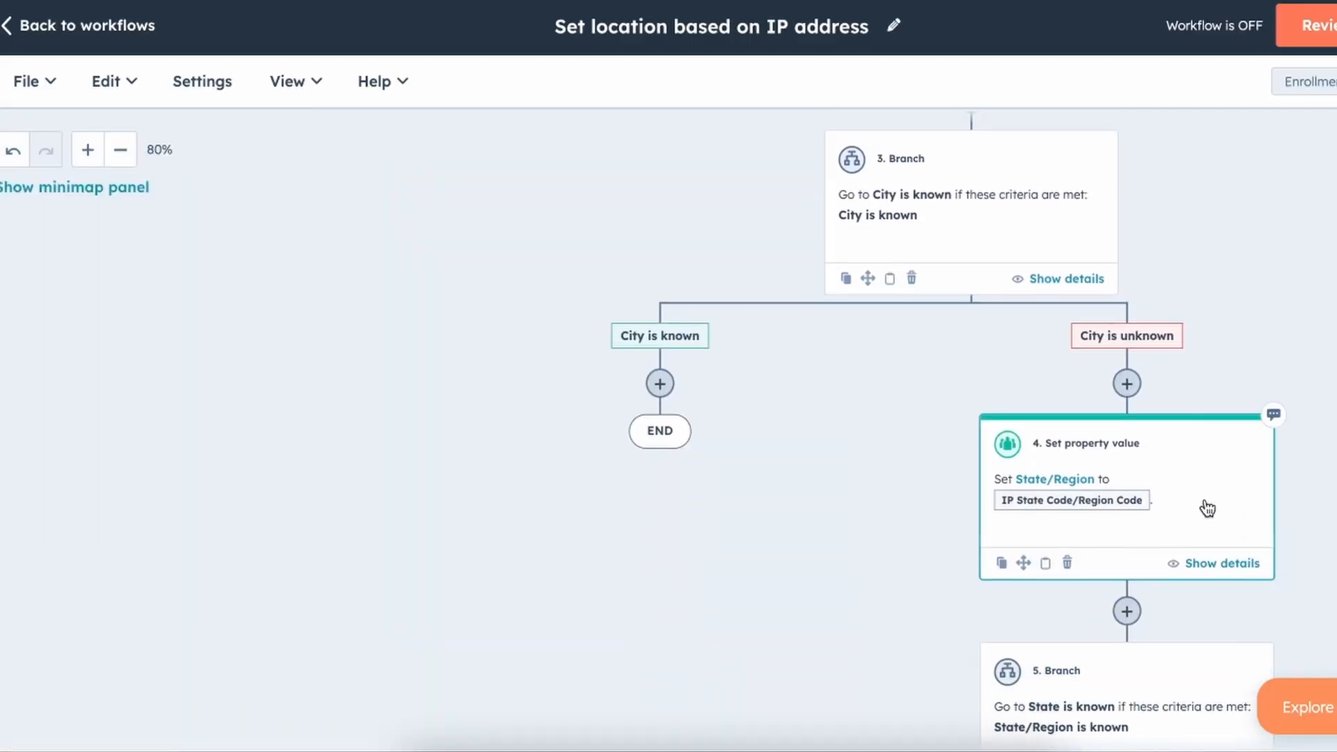
pyautogui.click(1208, 509)
pyautogui.click(235, 397)
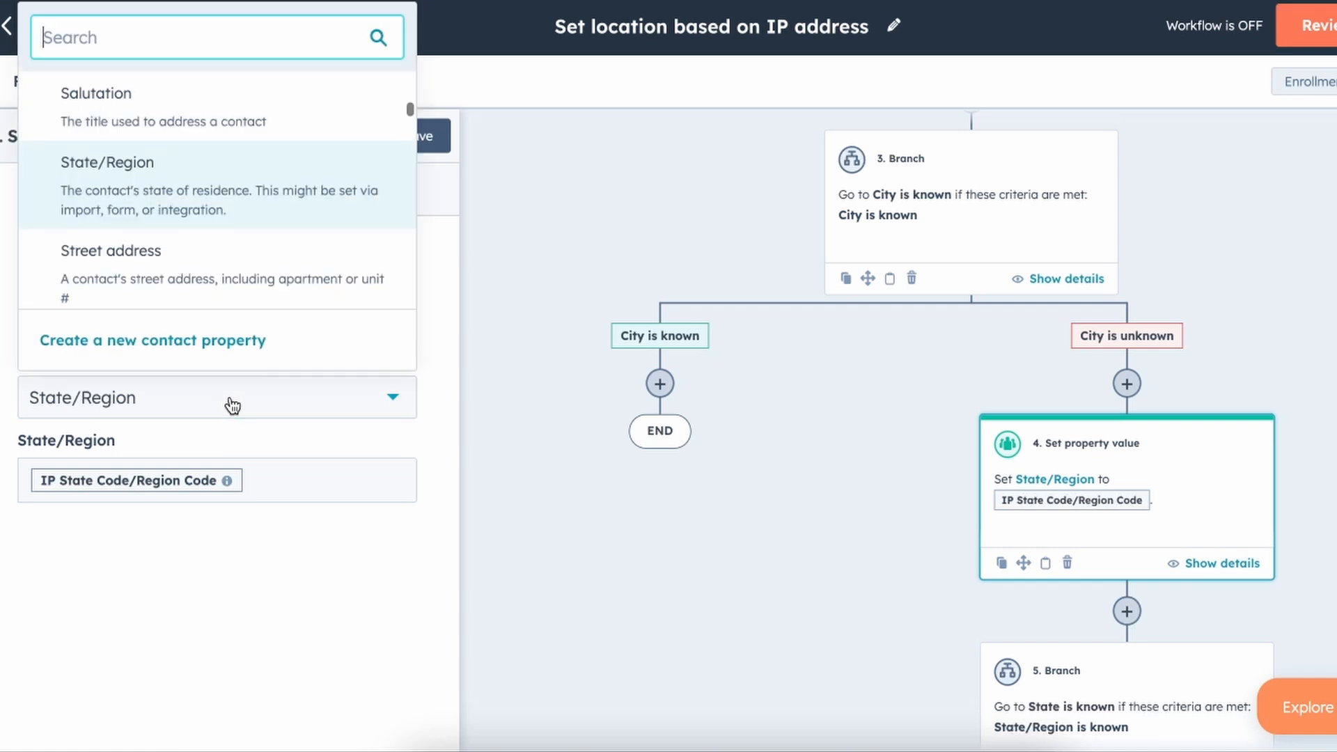
pyautogui.write('cityy')
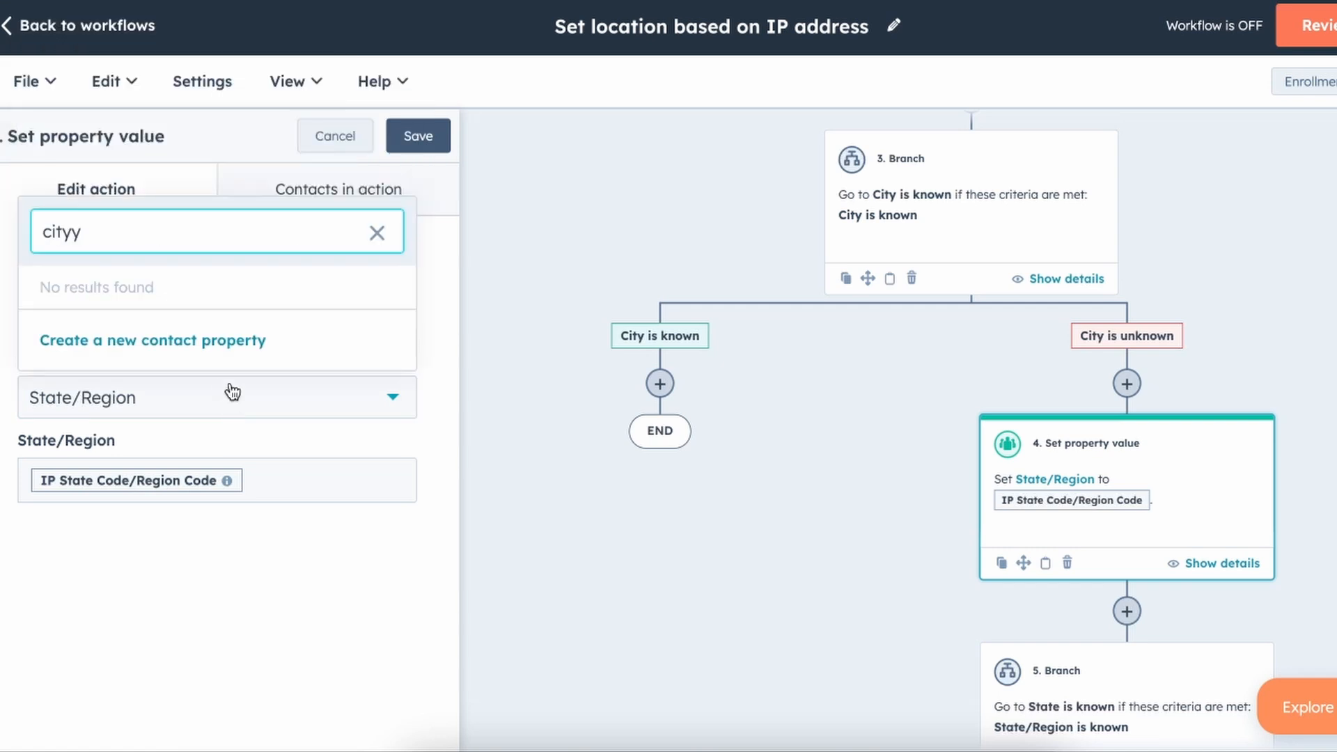
pyautogui.press('BackSpace')
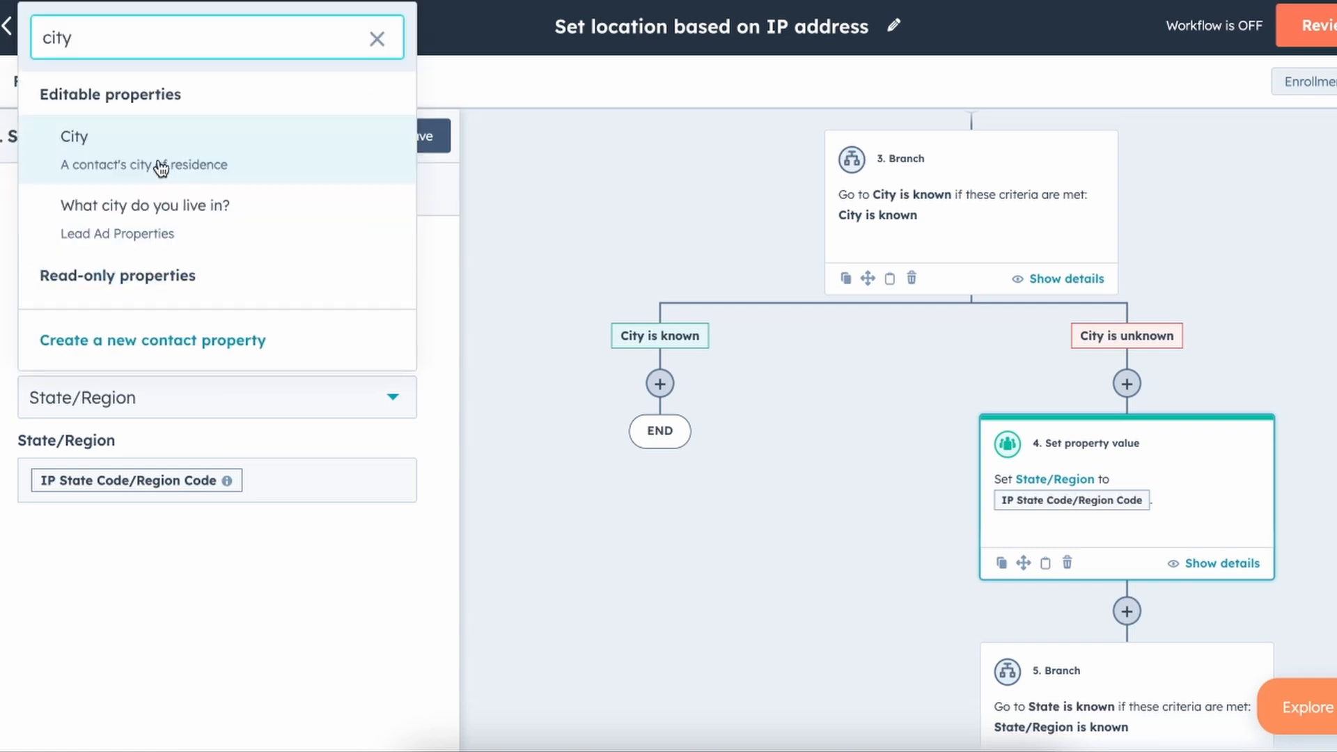
pyautogui.click(161, 168)
# Fill step 4's City value with the IP City token and save it.
pyautogui.click(200, 468)
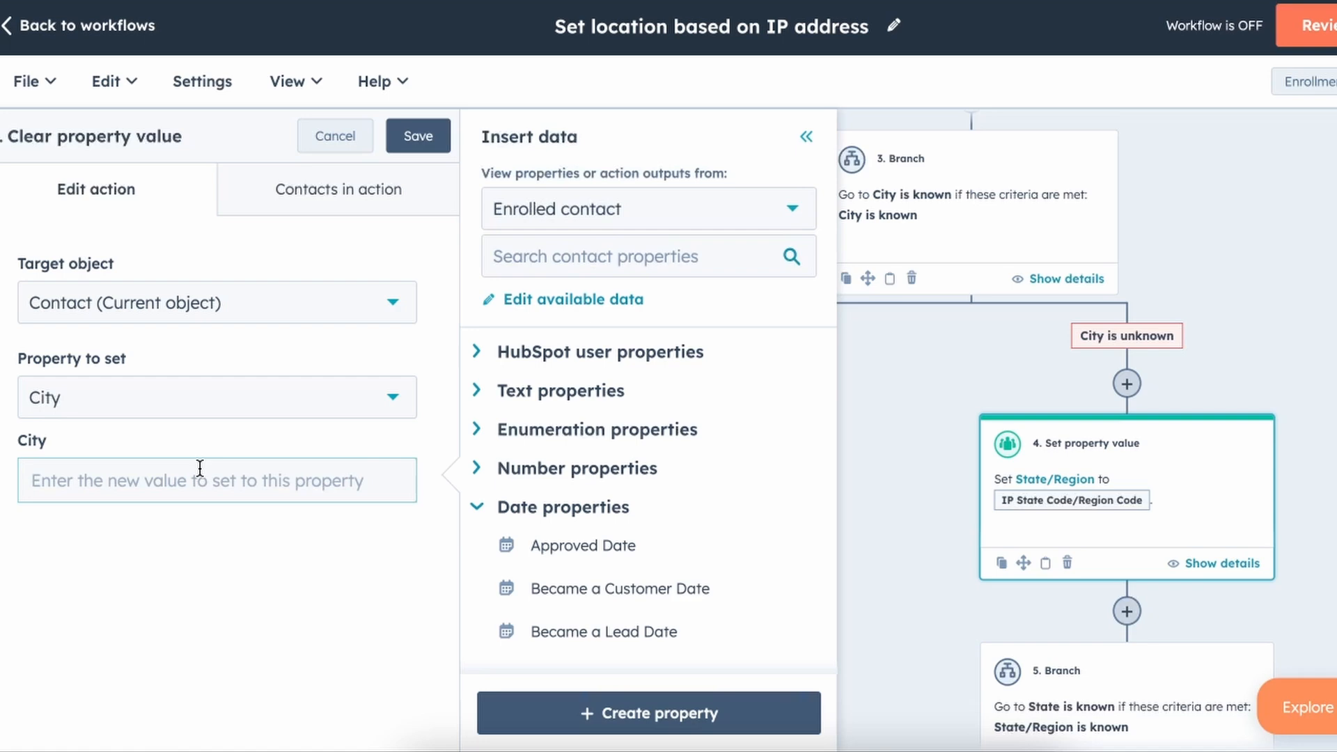
pyautogui.write('i')
pyautogui.press('BackSpace')
pyautogui.write('ip')
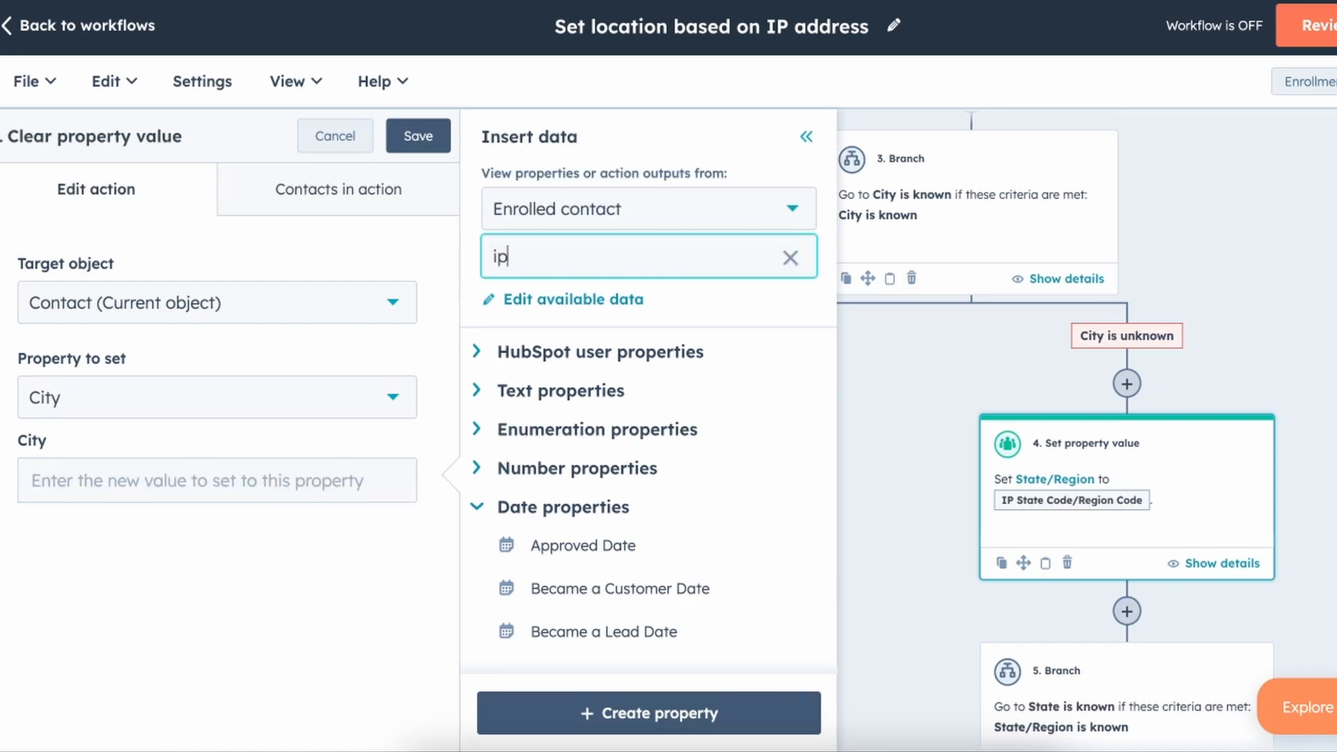
pyautogui.write(' c')
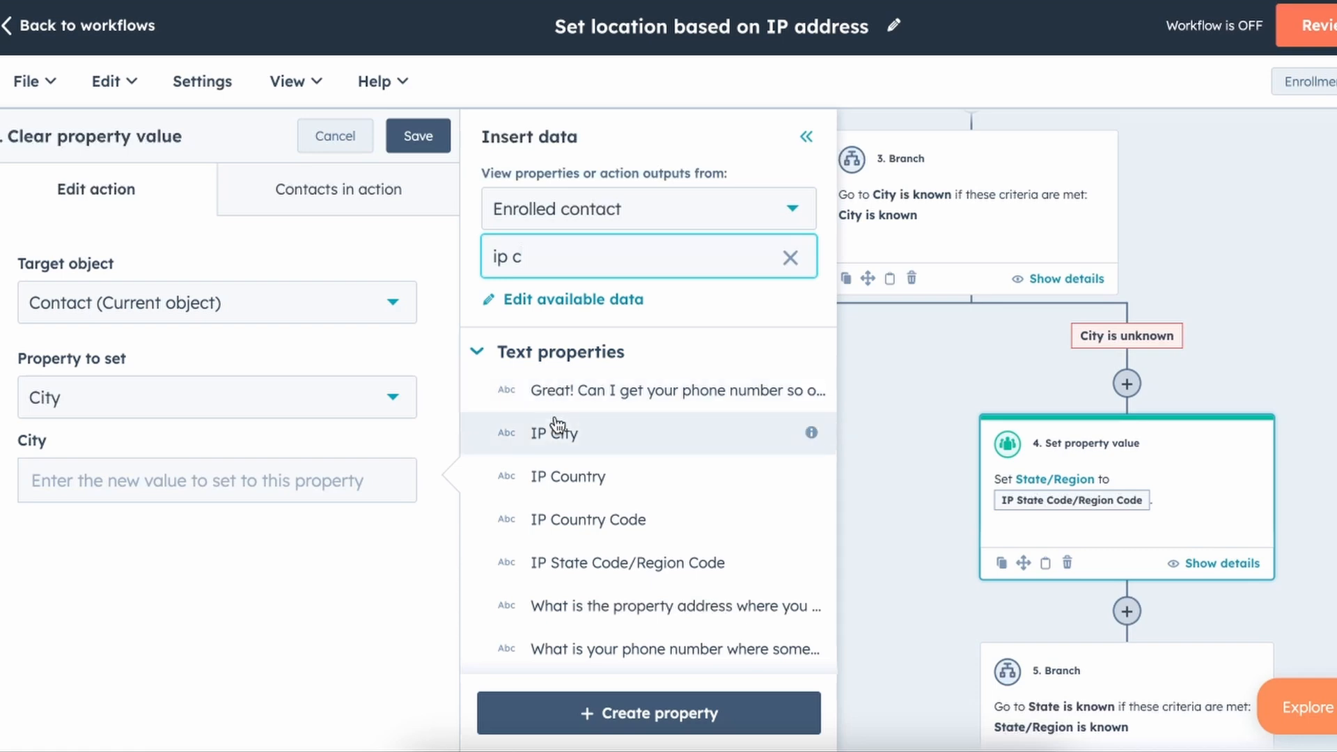
pyautogui.click(556, 433)
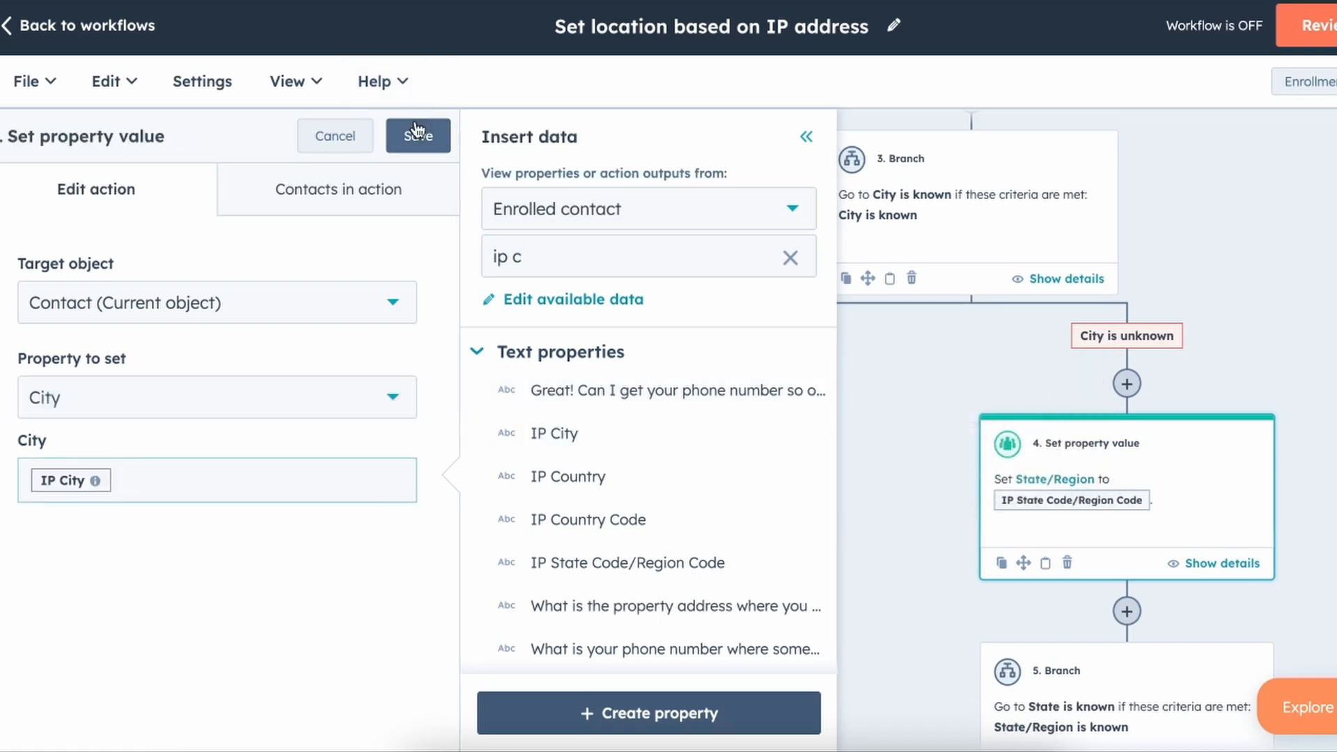
pyautogui.click(417, 134)
pyautogui.scroll(-1, 903, 429)
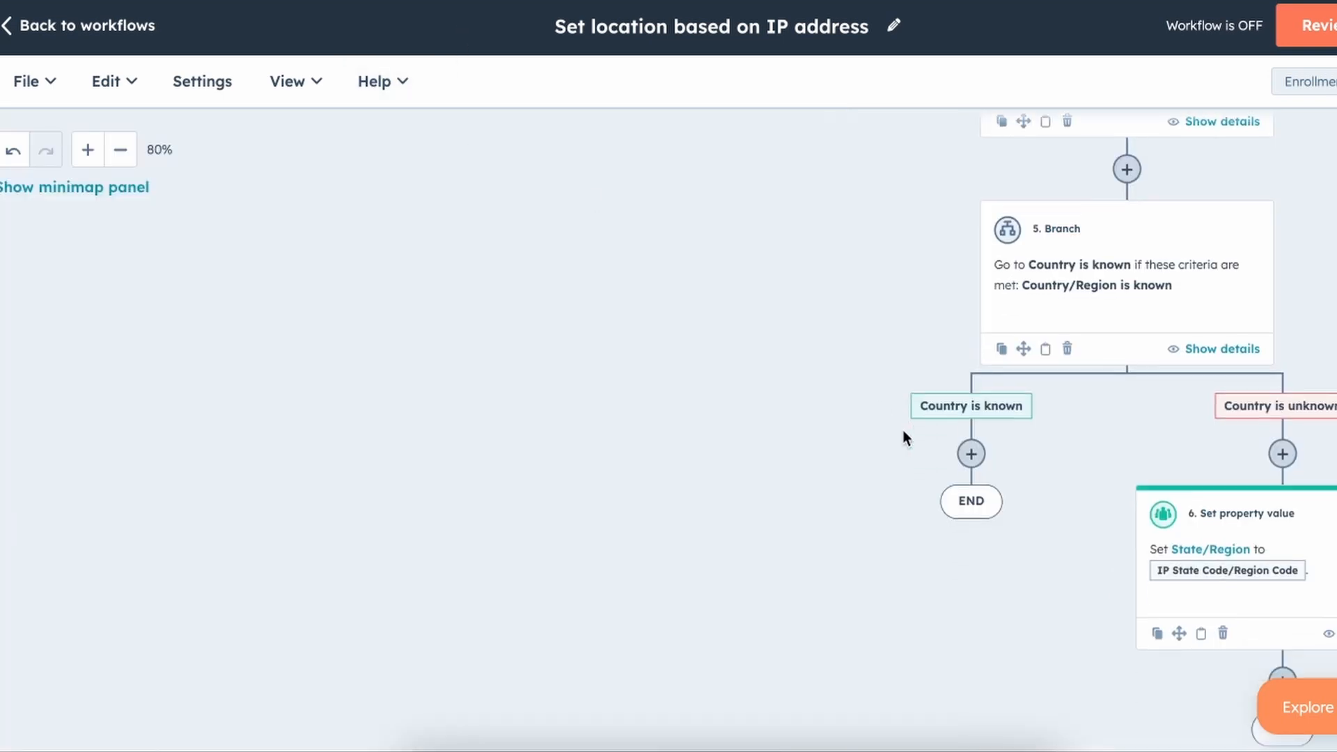
# Make step 6 set the Country/Region property.
pyautogui.click(1321, 562)
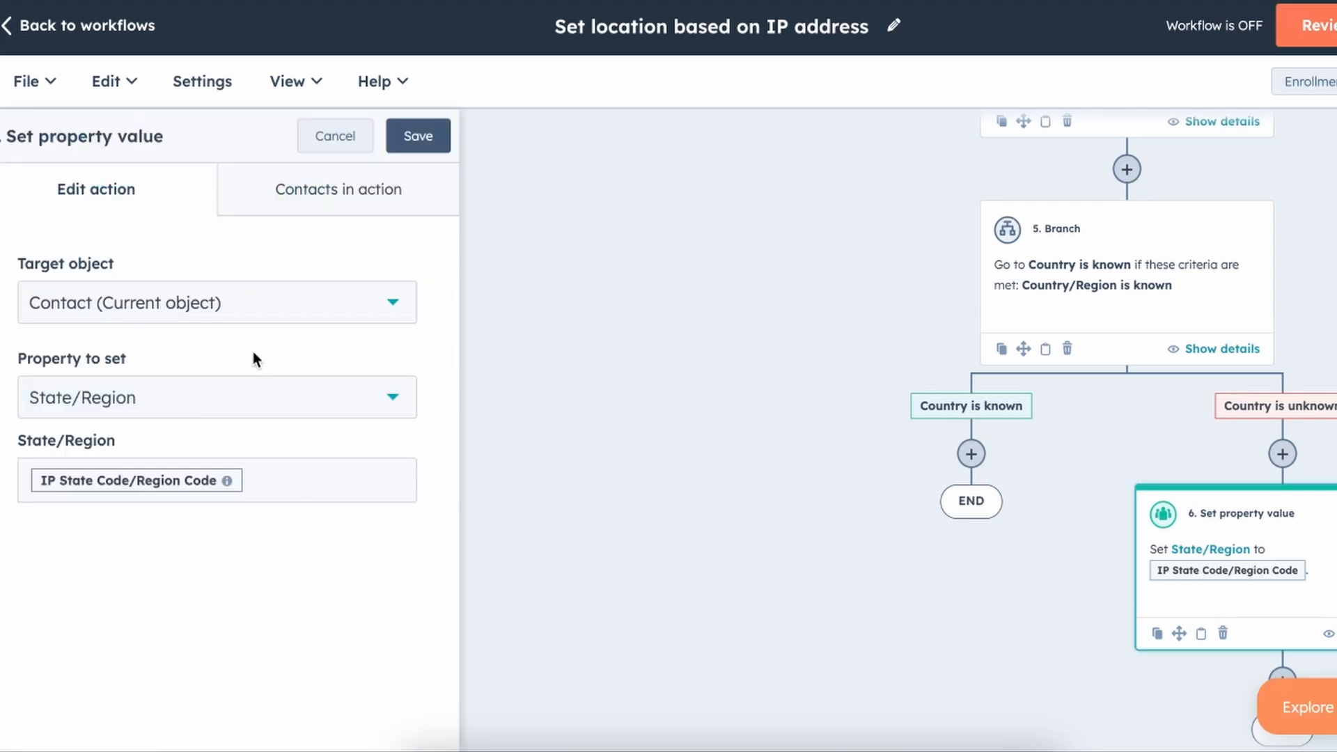
pyautogui.click(249, 415)
pyautogui.write('country')
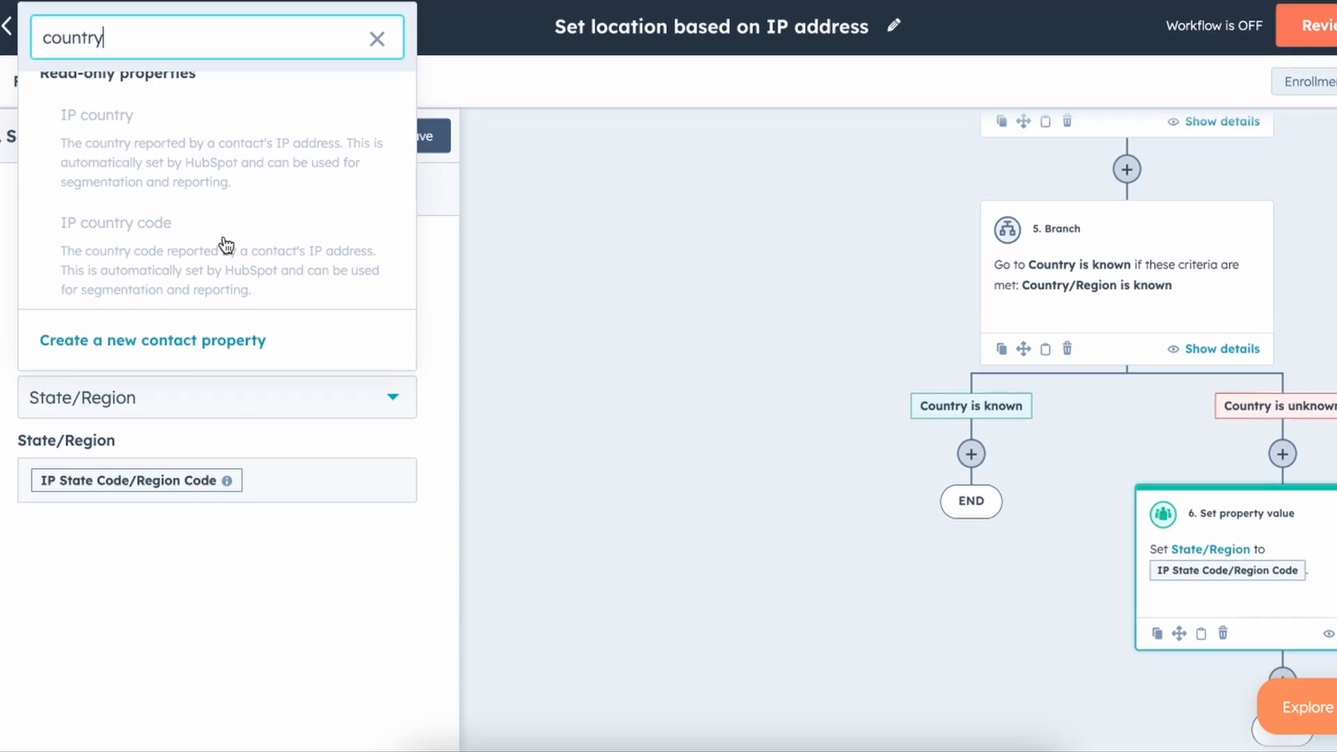
pyautogui.scroll(2, 216, 289)
pyautogui.scroll(-1, 209, 185)
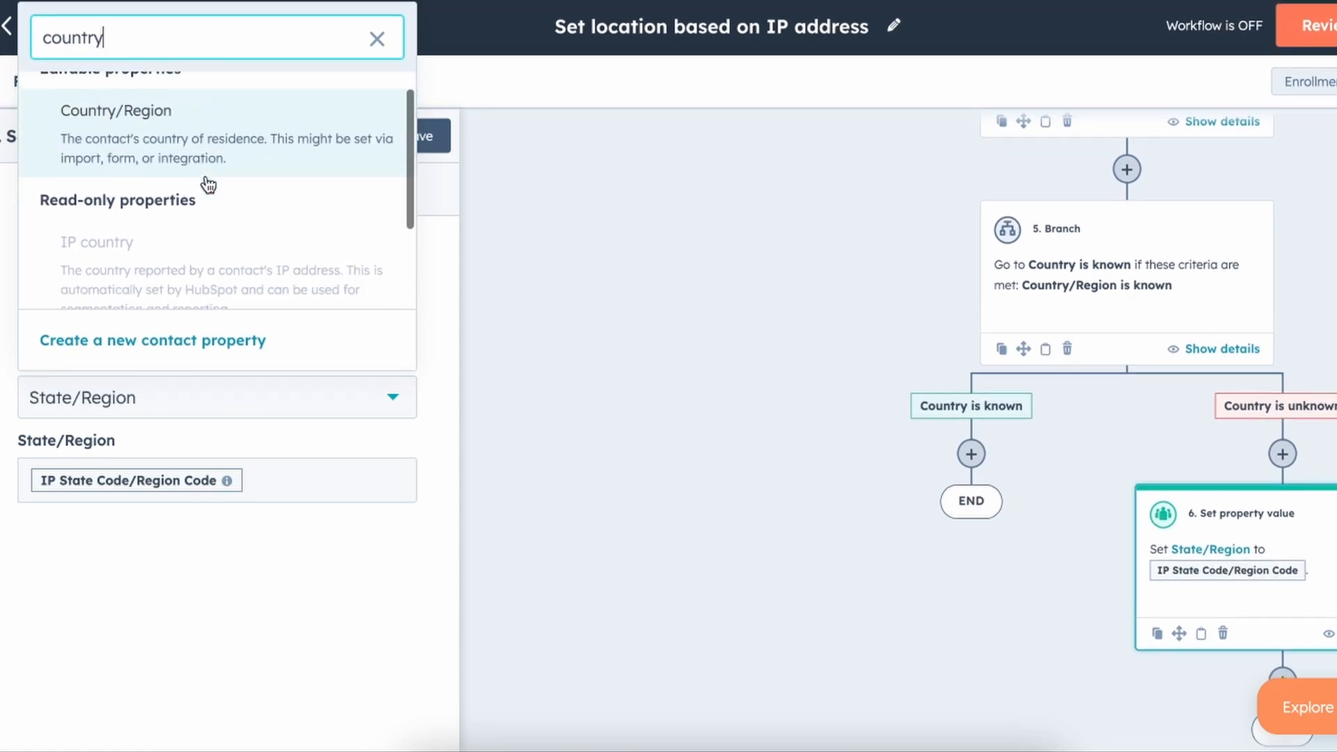
pyautogui.click(212, 159)
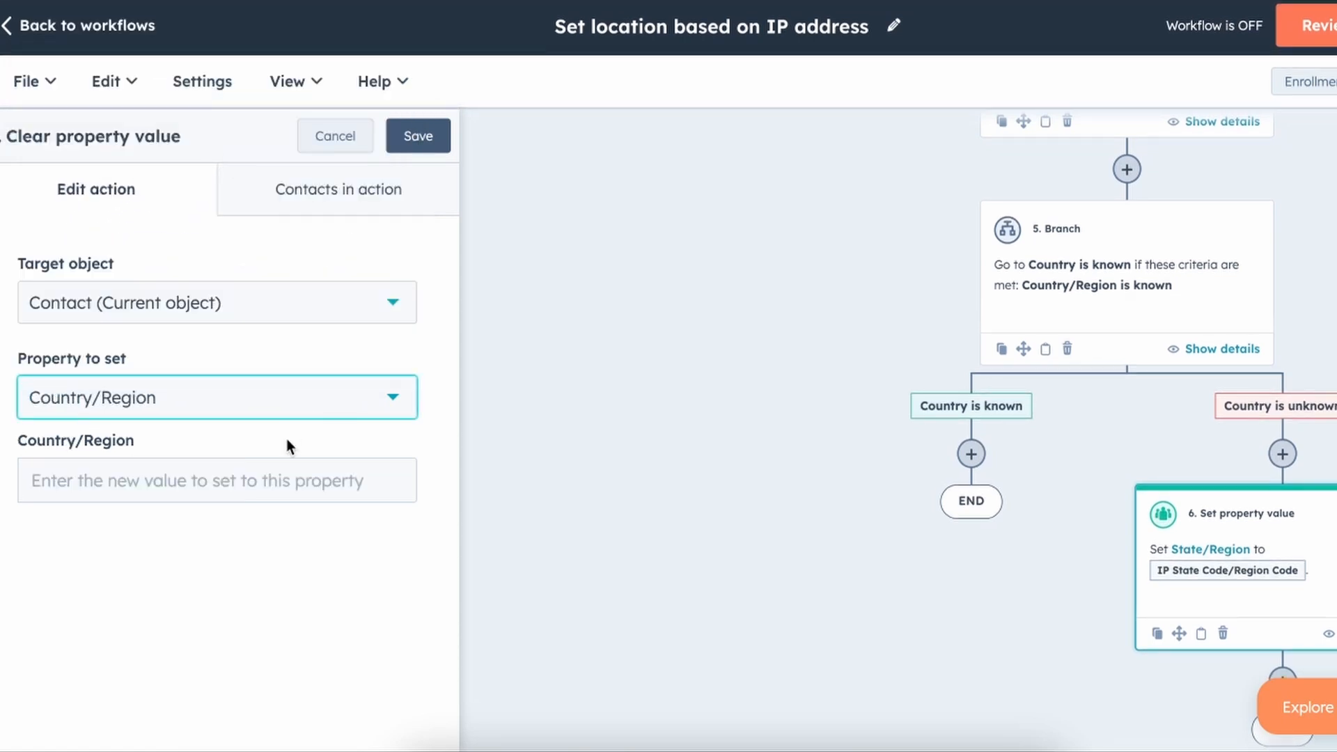
# Fill Country/Region with the IP Country Code value and save the action.
pyautogui.click(277, 479)
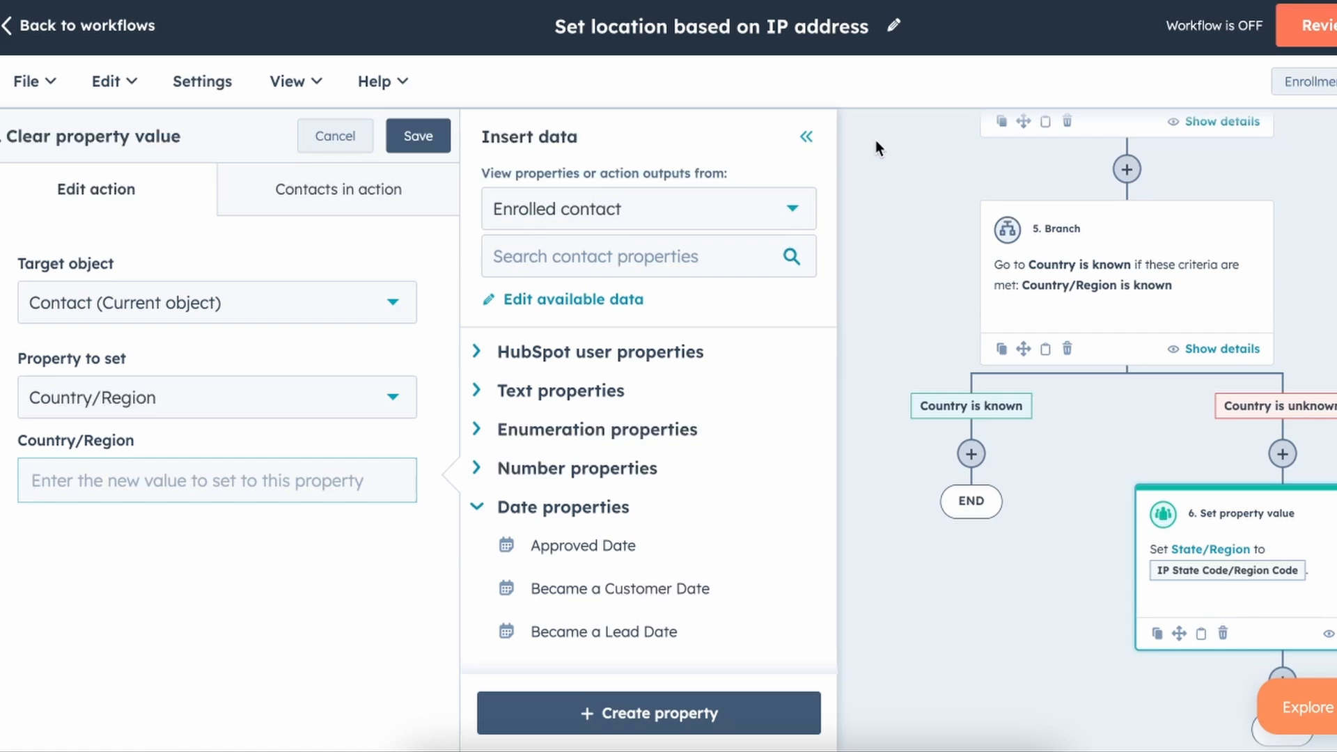
pyautogui.click(597, 258)
pyautogui.write('country')
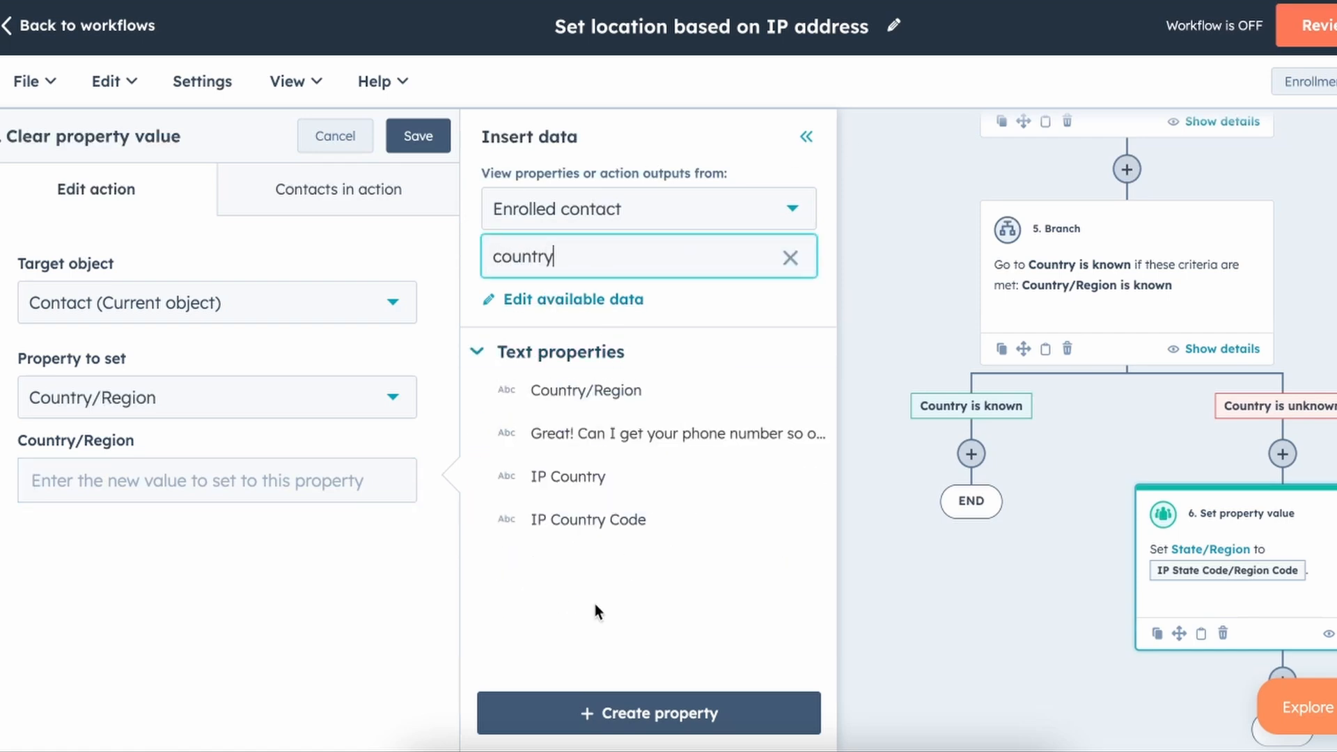
pyautogui.moveTo(594, 526)
pyautogui.moveTo(589, 487)
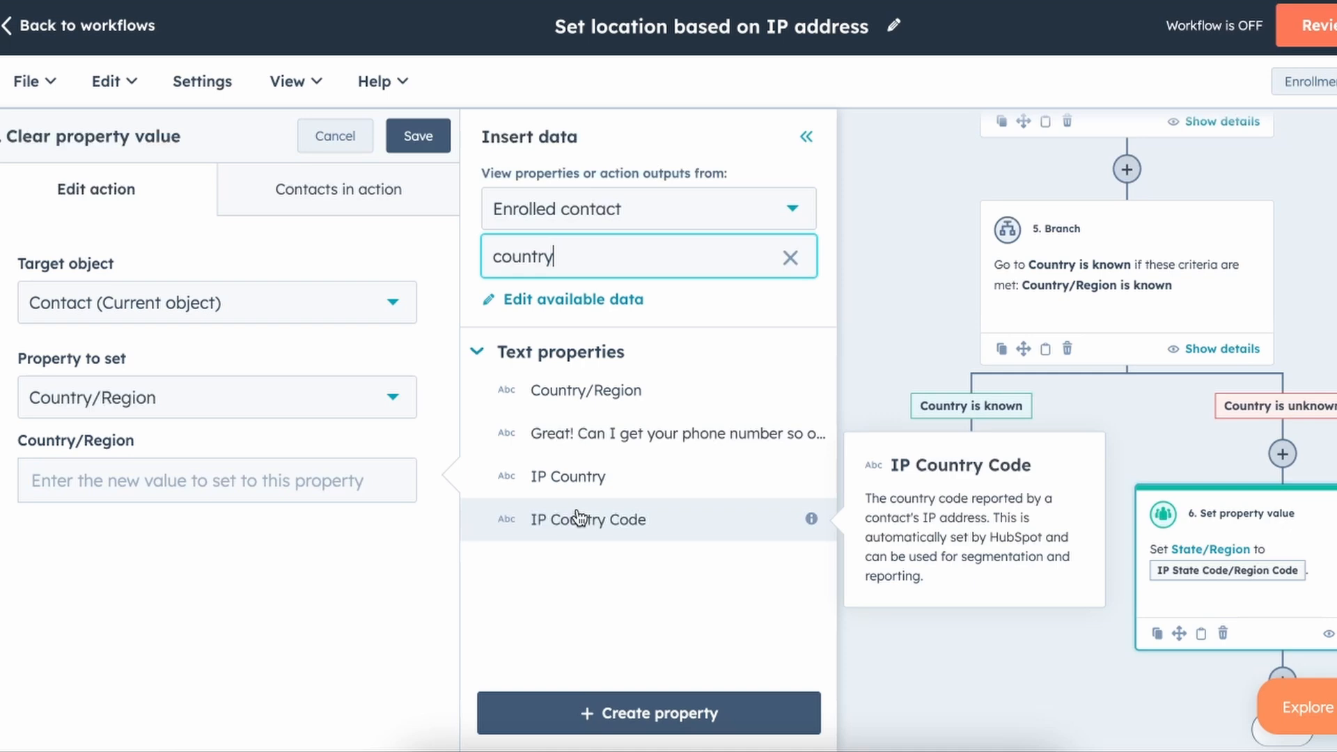
pyautogui.click(579, 519)
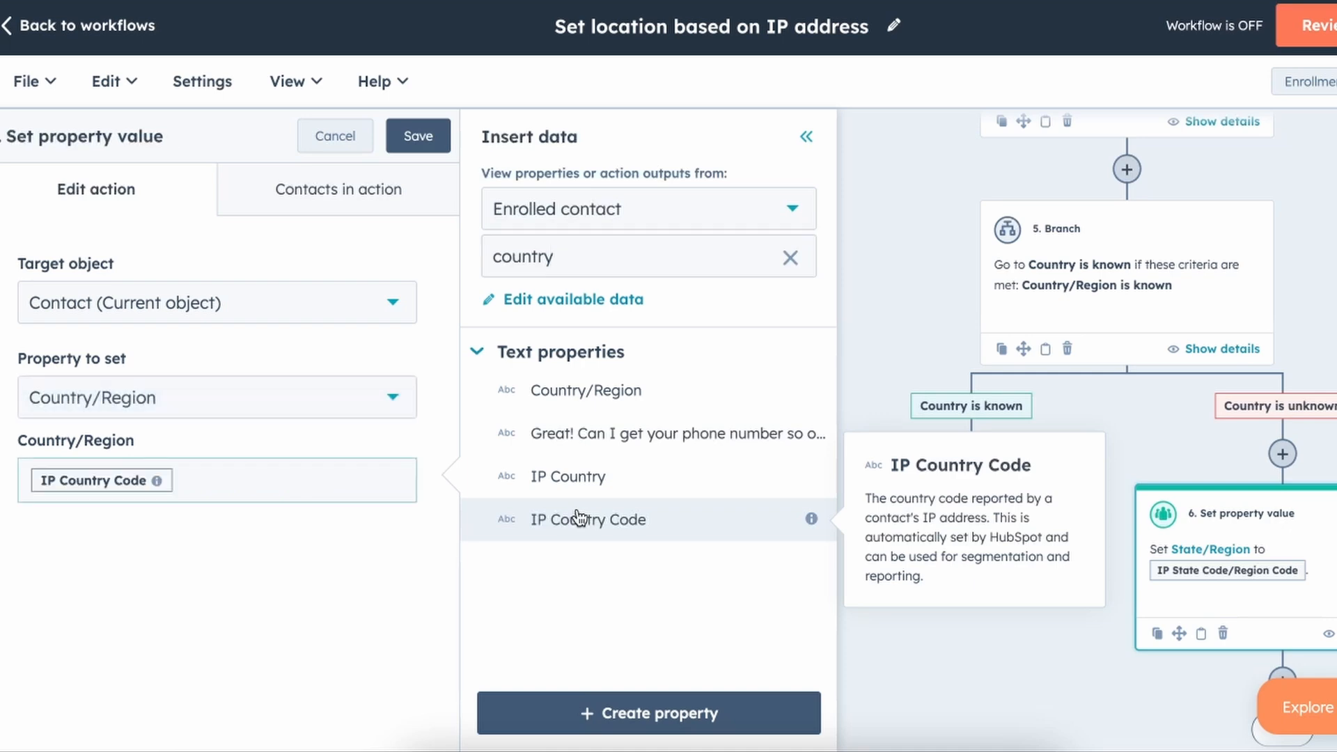
pyautogui.click(417, 140)
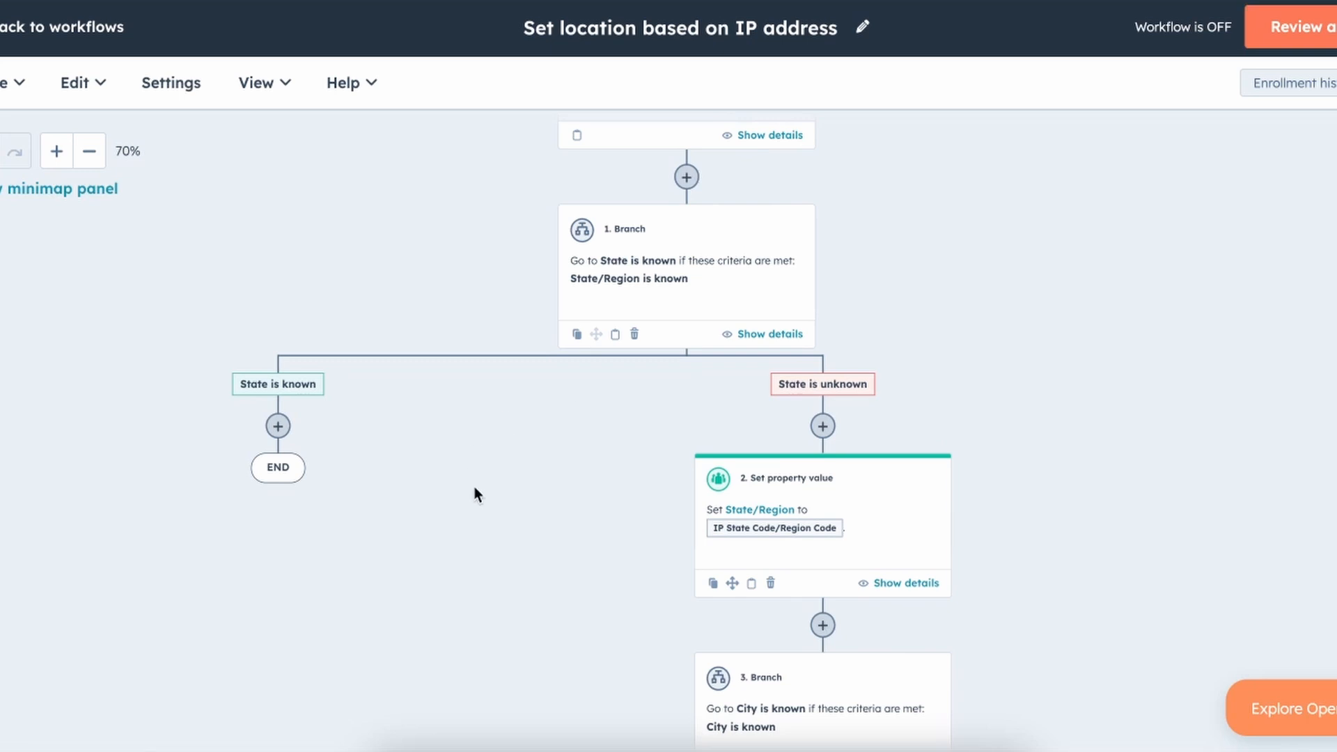
# Add a Go to action on the State is known path that jumps to 3. Branch.
pyautogui.scroll(-1, 475, 487)
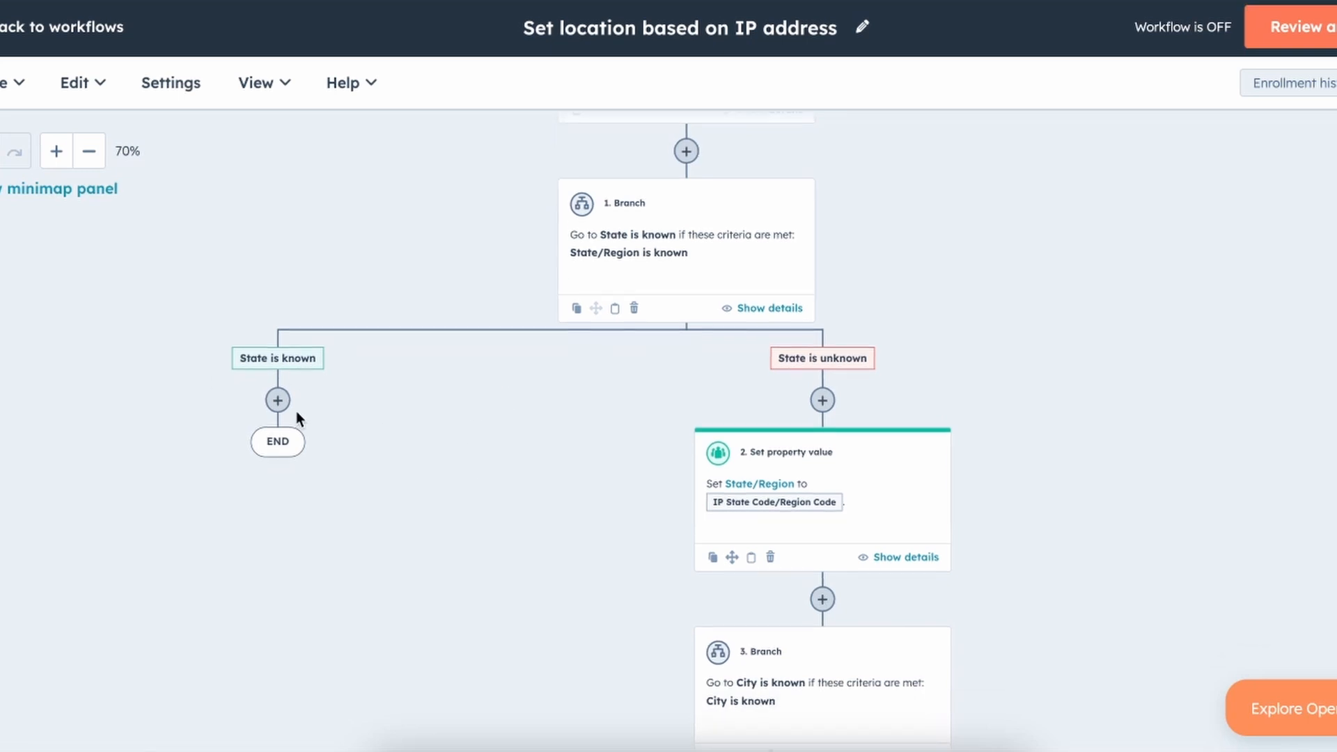
pyautogui.click(278, 401)
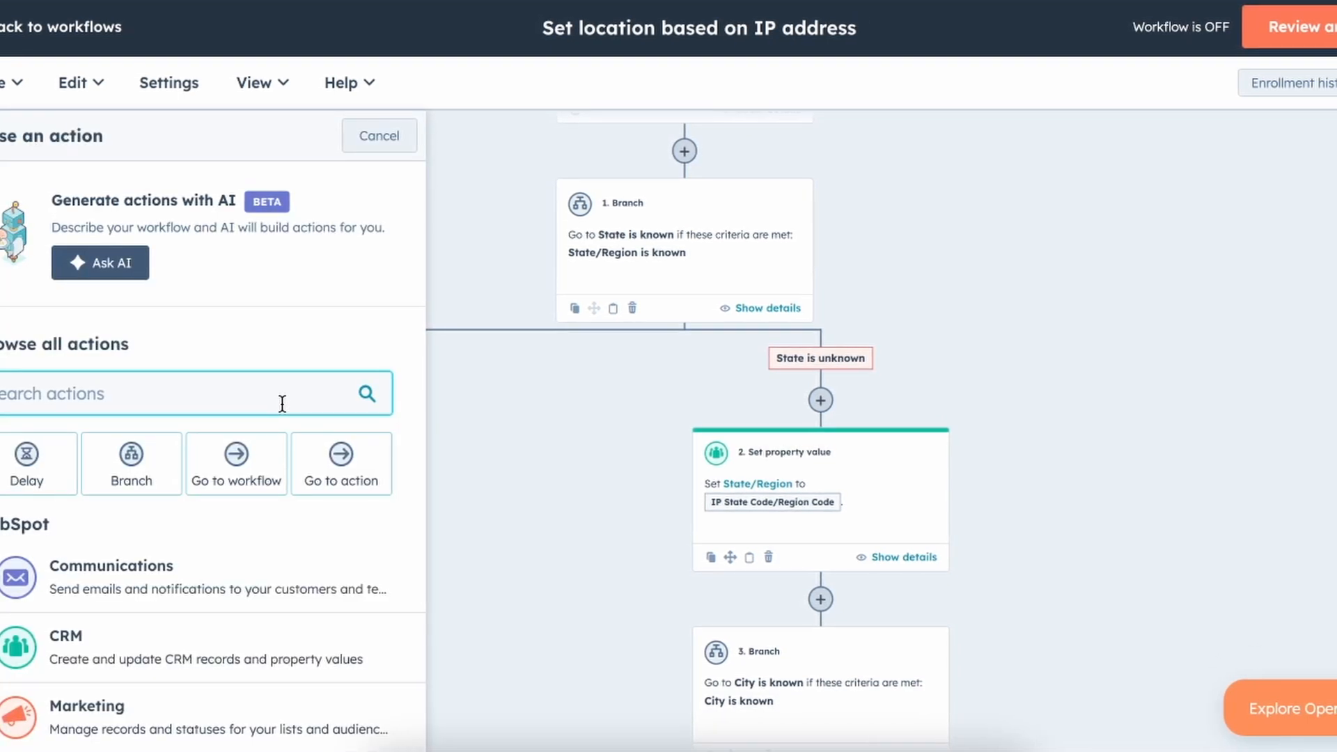
pyautogui.click(337, 478)
pyautogui.scroll(-2, 600, 484)
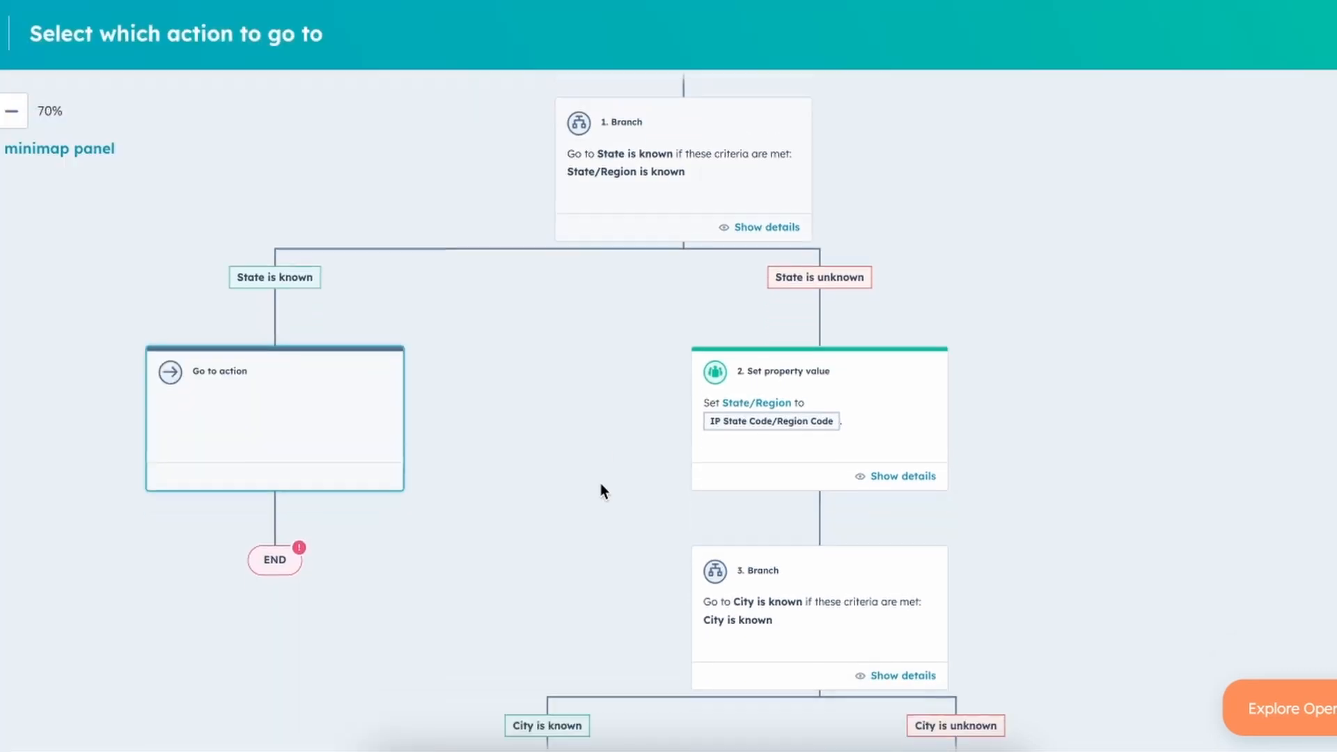
pyautogui.click(809, 548)
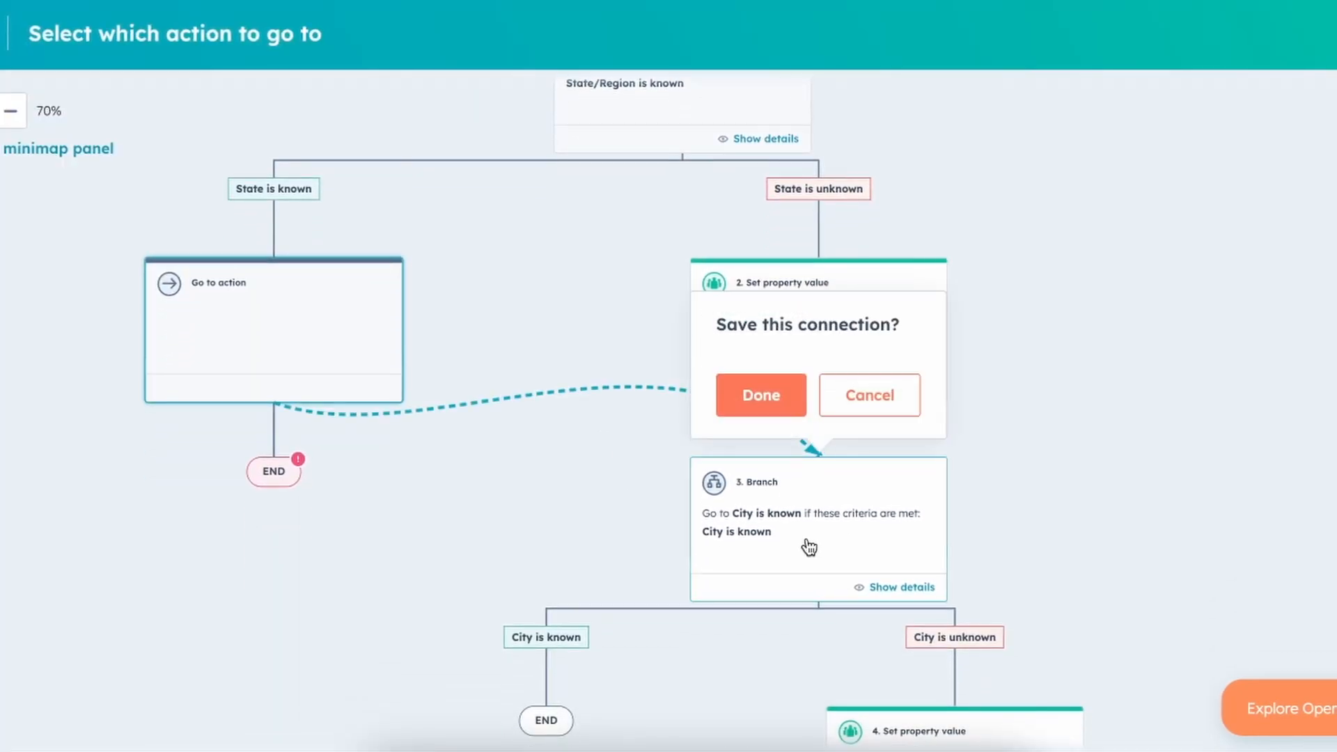
pyautogui.click(767, 393)
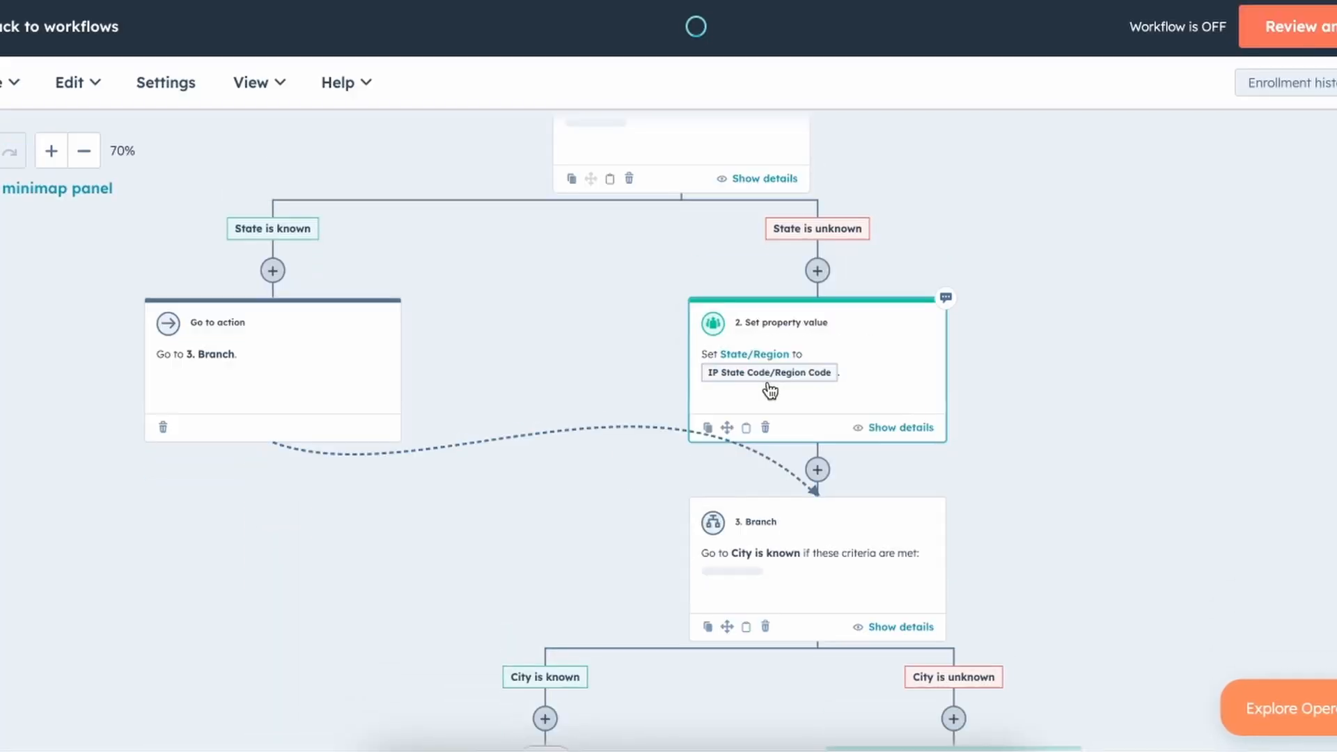
pyautogui.scroll(2, 472, 534)
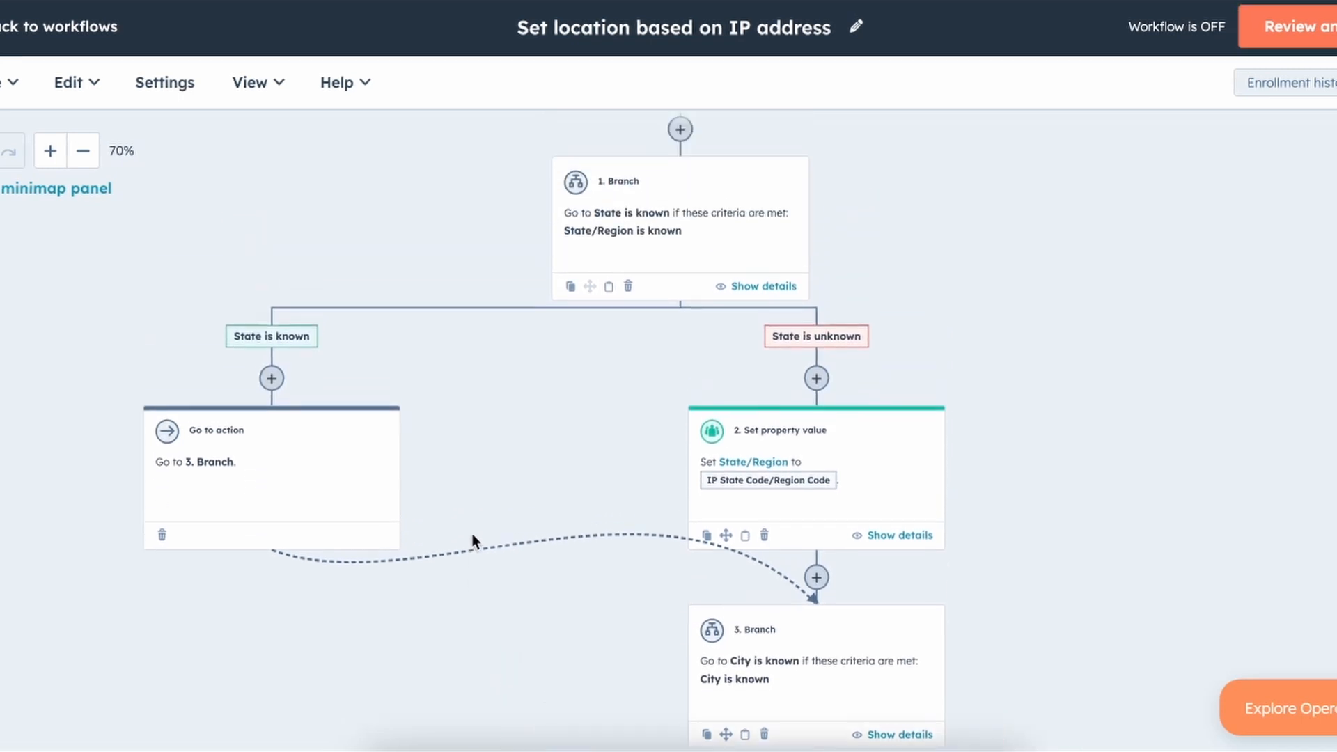
pyautogui.scroll(-3, 314, 477)
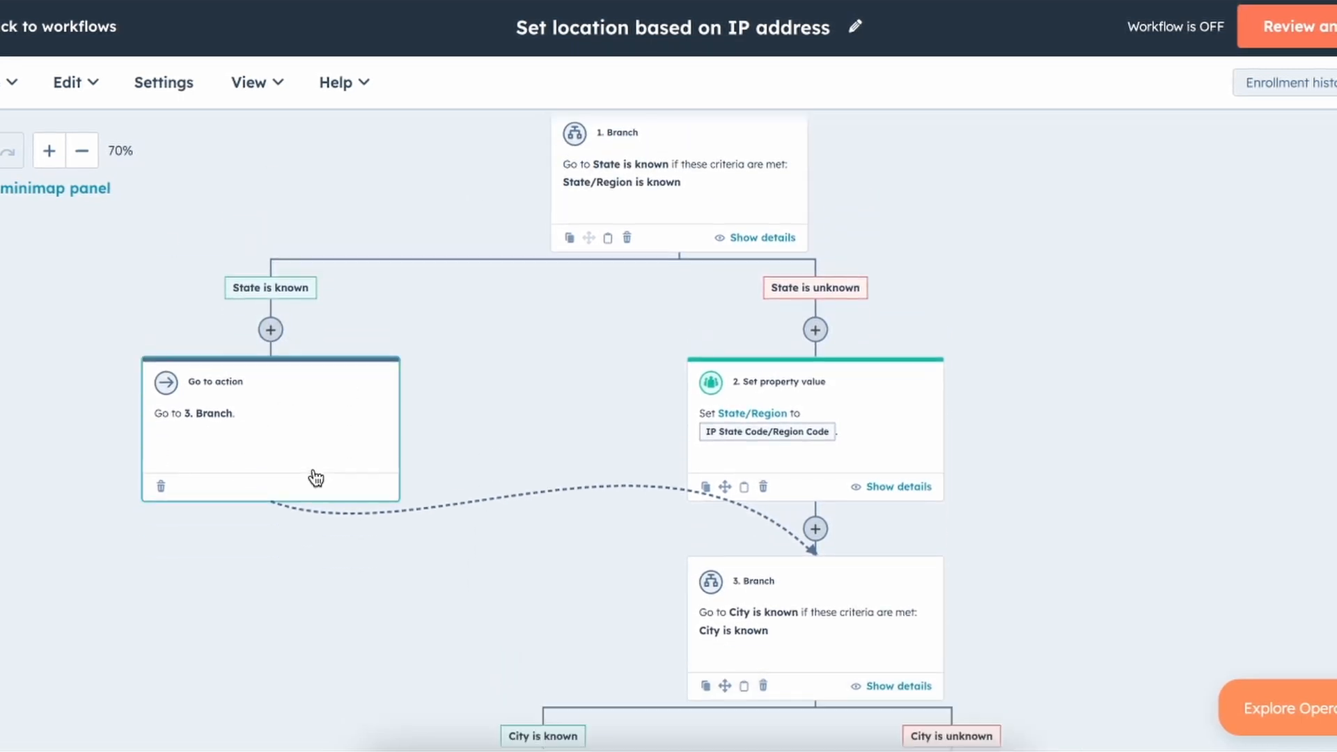
pyautogui.scroll(-2, 705, 606)
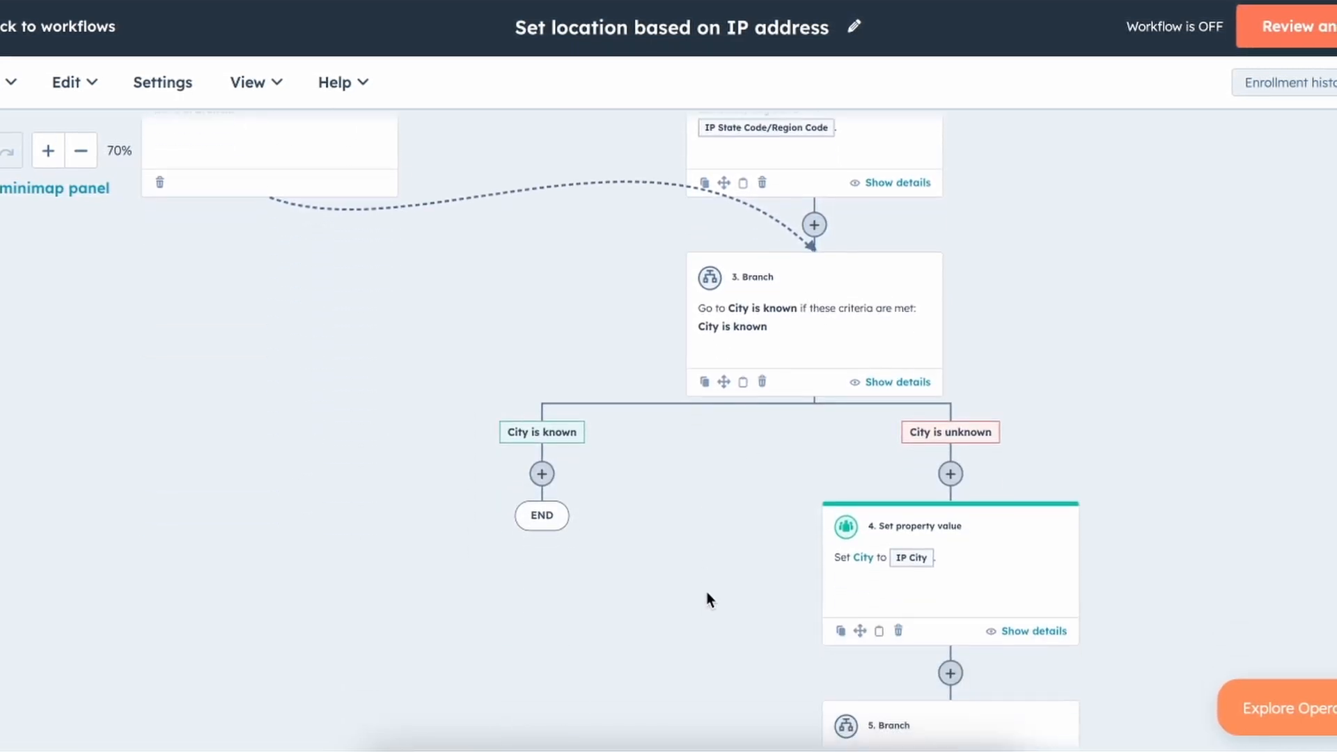
# Add a Go to action on the City is known path that jumps to 5. Branch.
pyautogui.click(542, 474)
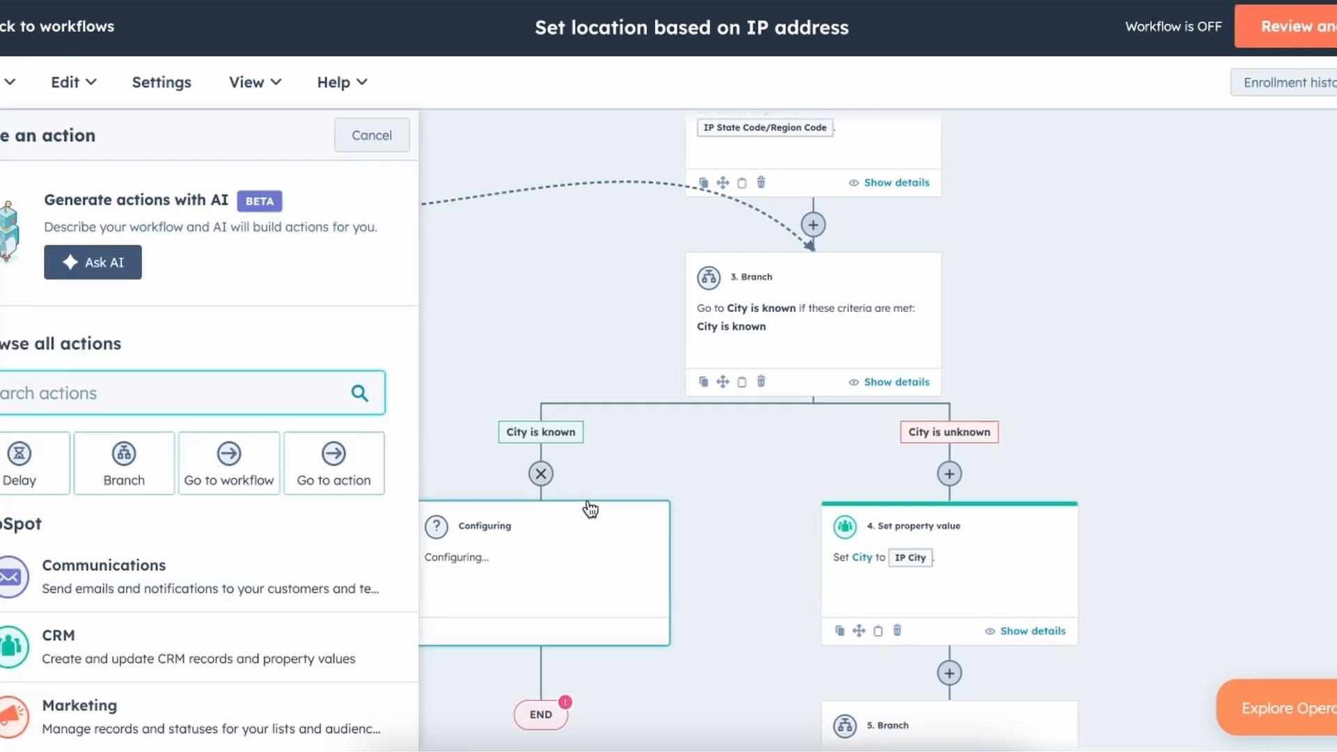
pyautogui.click(334, 463)
pyautogui.scroll(-3, 912, 529)
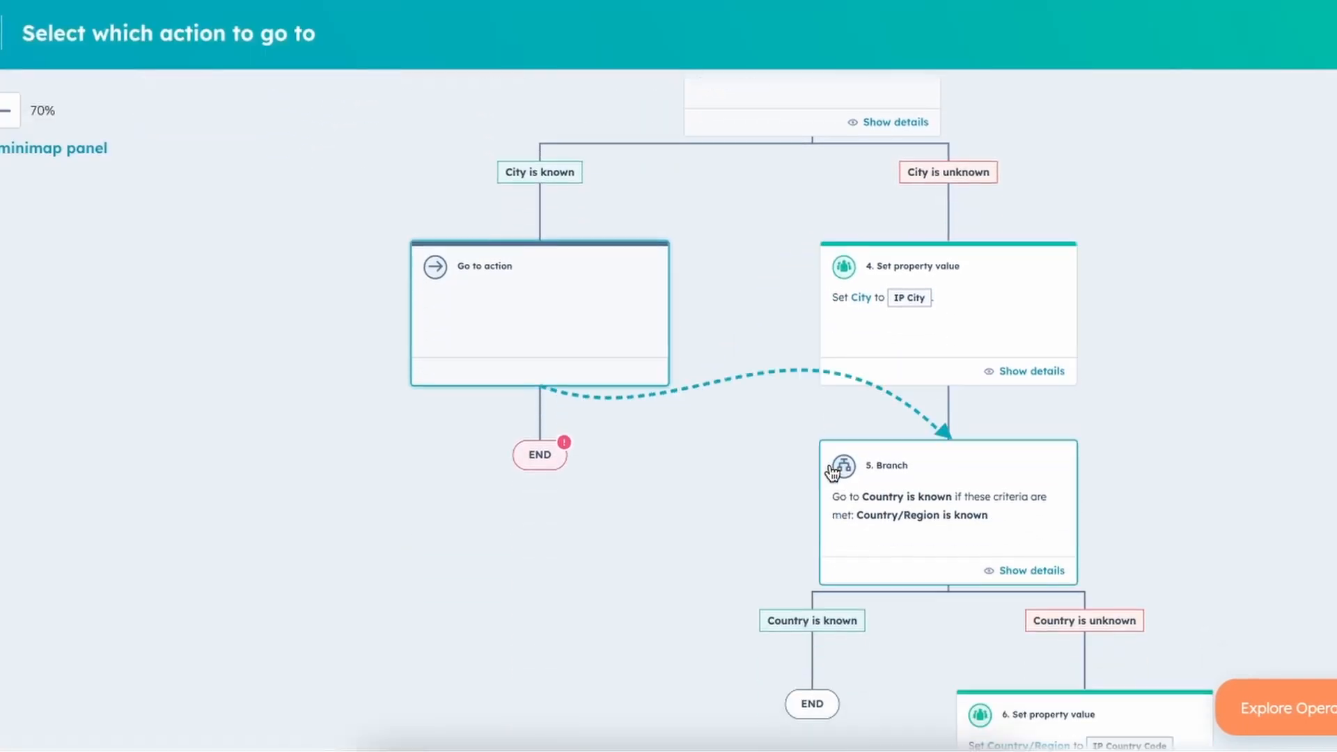
pyautogui.click(923, 533)
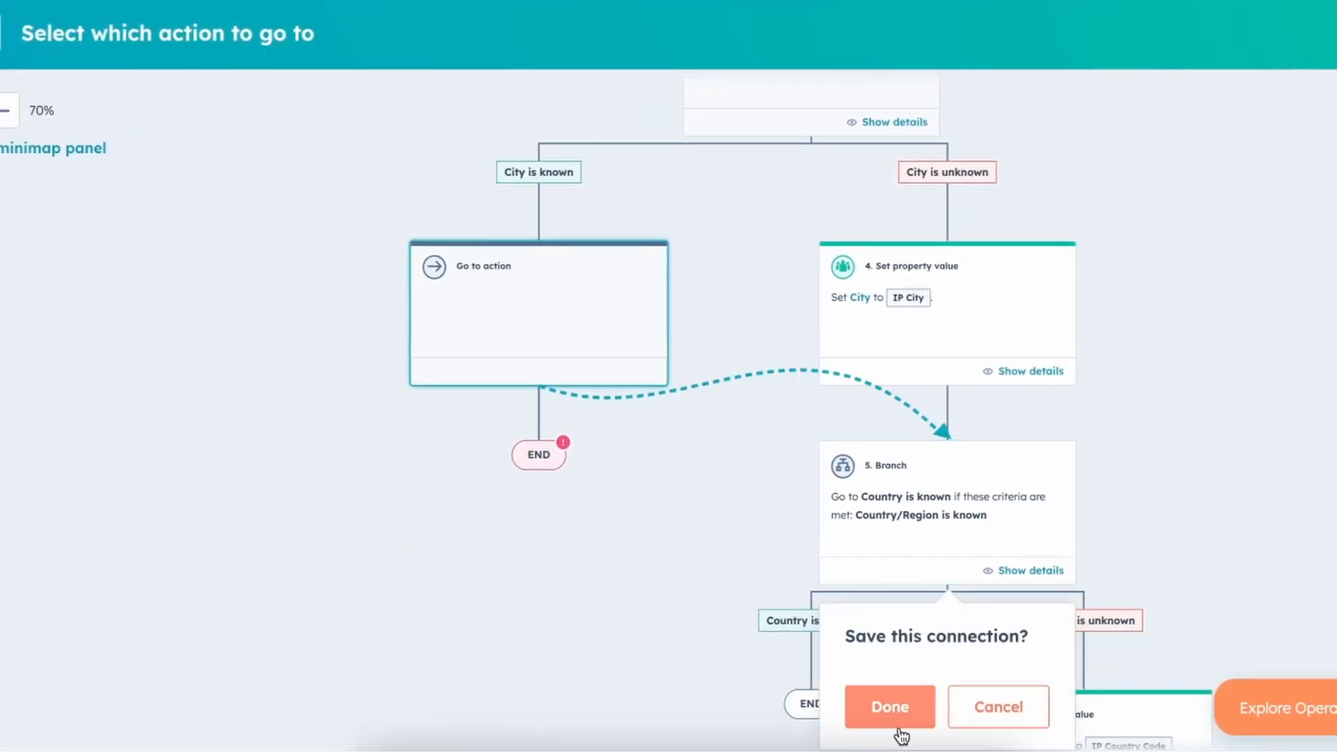
pyautogui.click(890, 709)
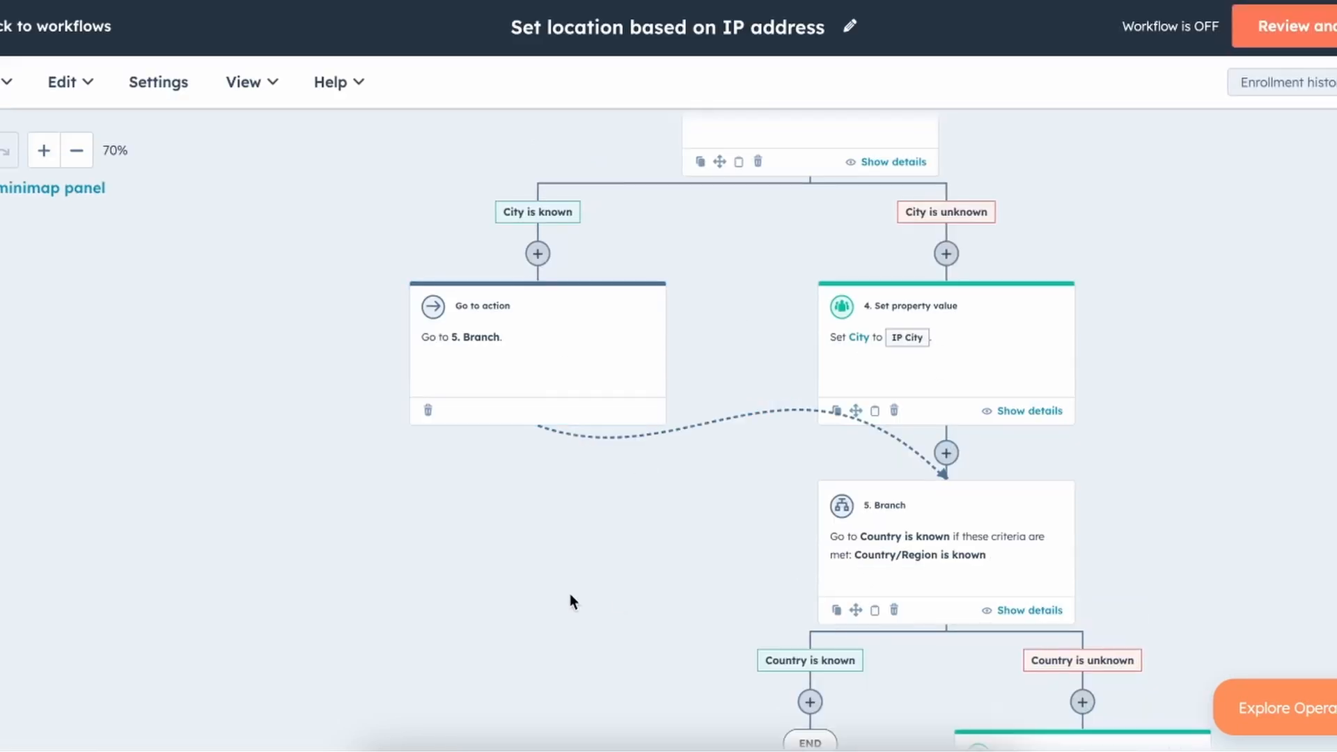
# Scroll through the finished workflow to review its State, City and Country checks.
pyautogui.scroll(-4, 570, 593)
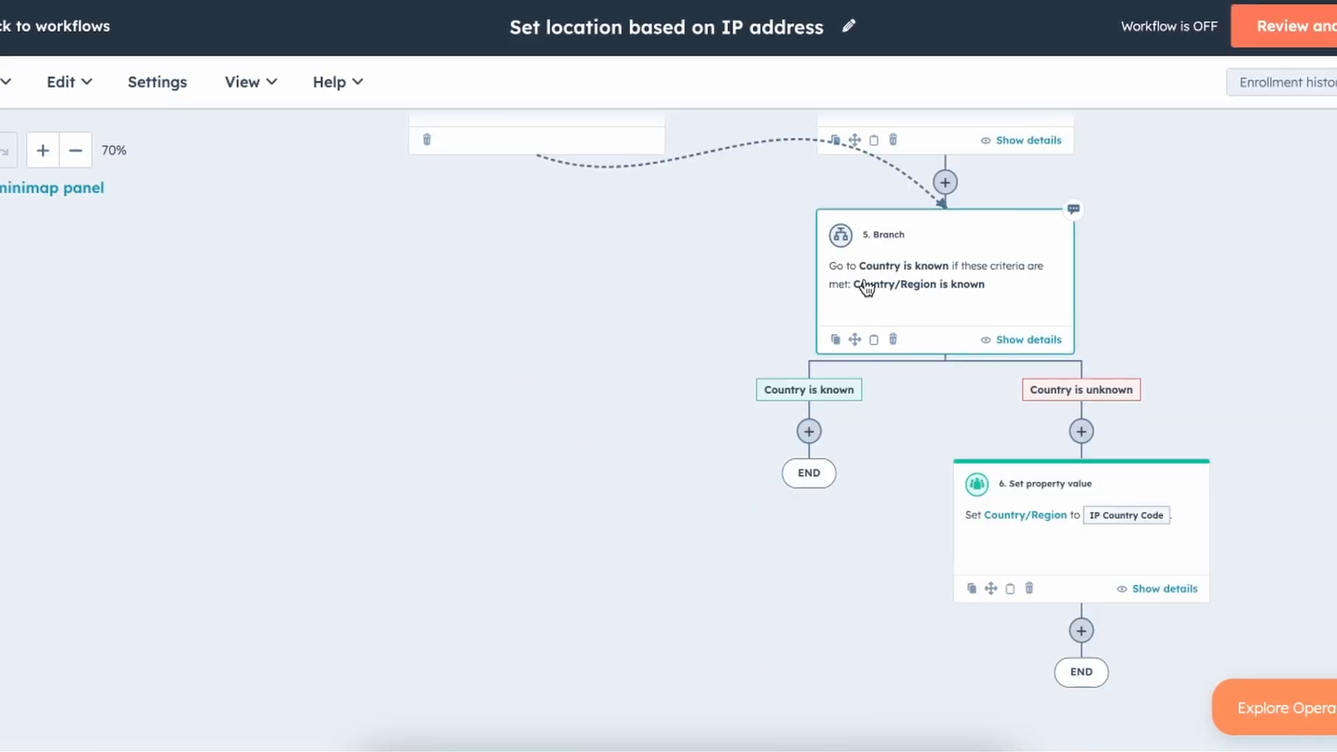
pyautogui.scroll(10, 537, 445)
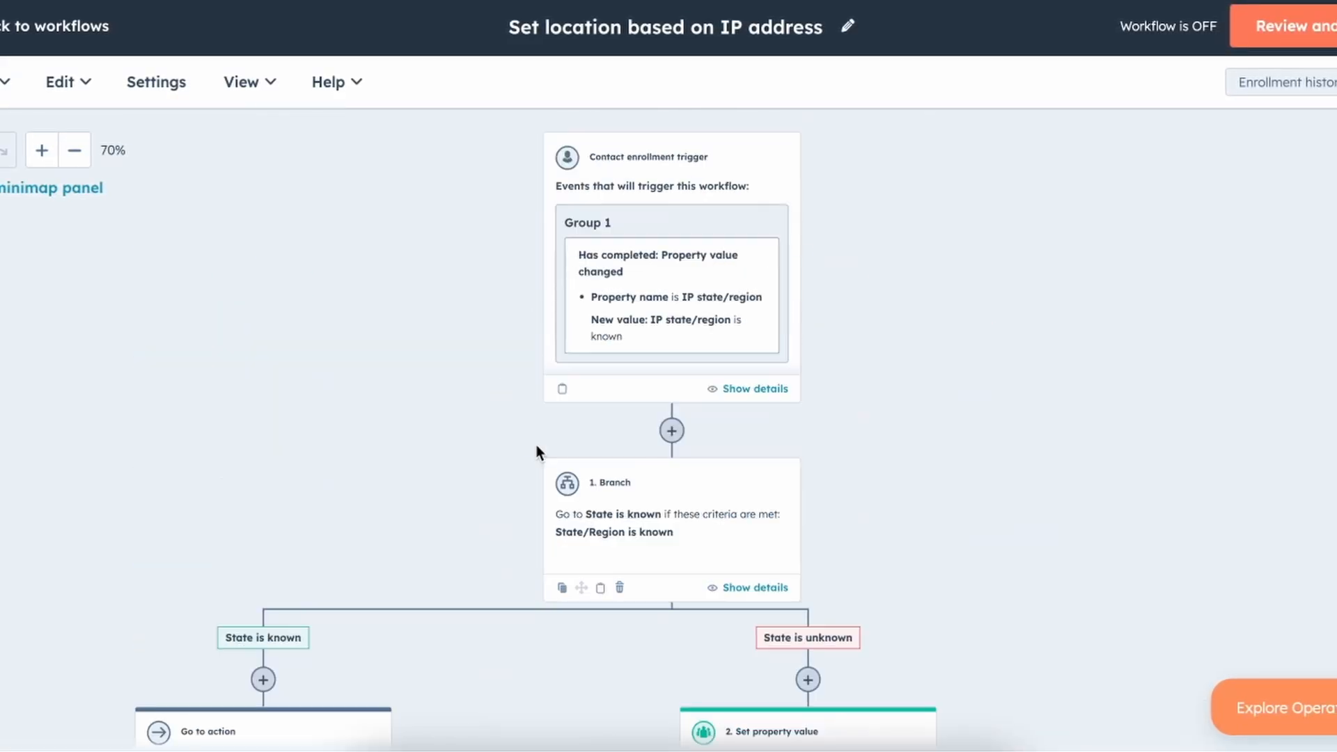
pyautogui.scroll(-1, 540, 298)
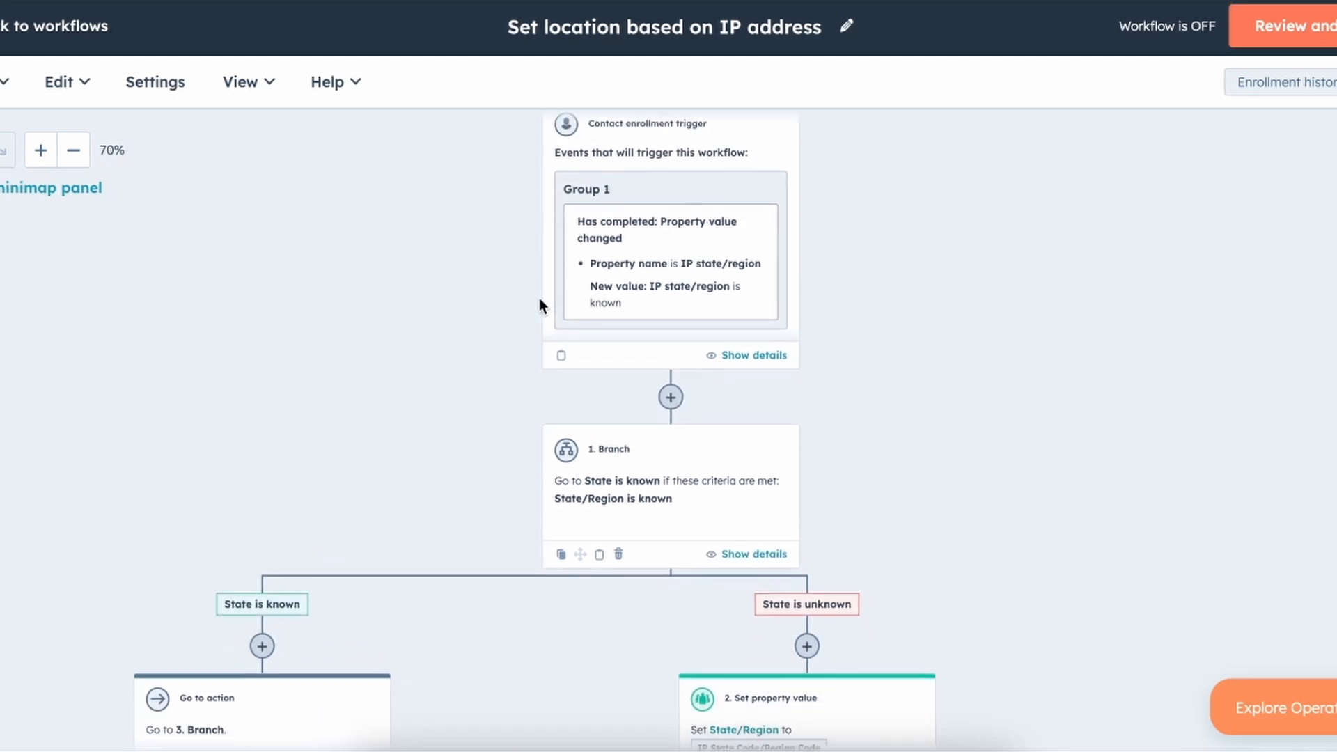
pyautogui.scroll(-2, 539, 300)
pyautogui.scroll(1, 539, 306)
pyautogui.scroll(-4, 662, 473)
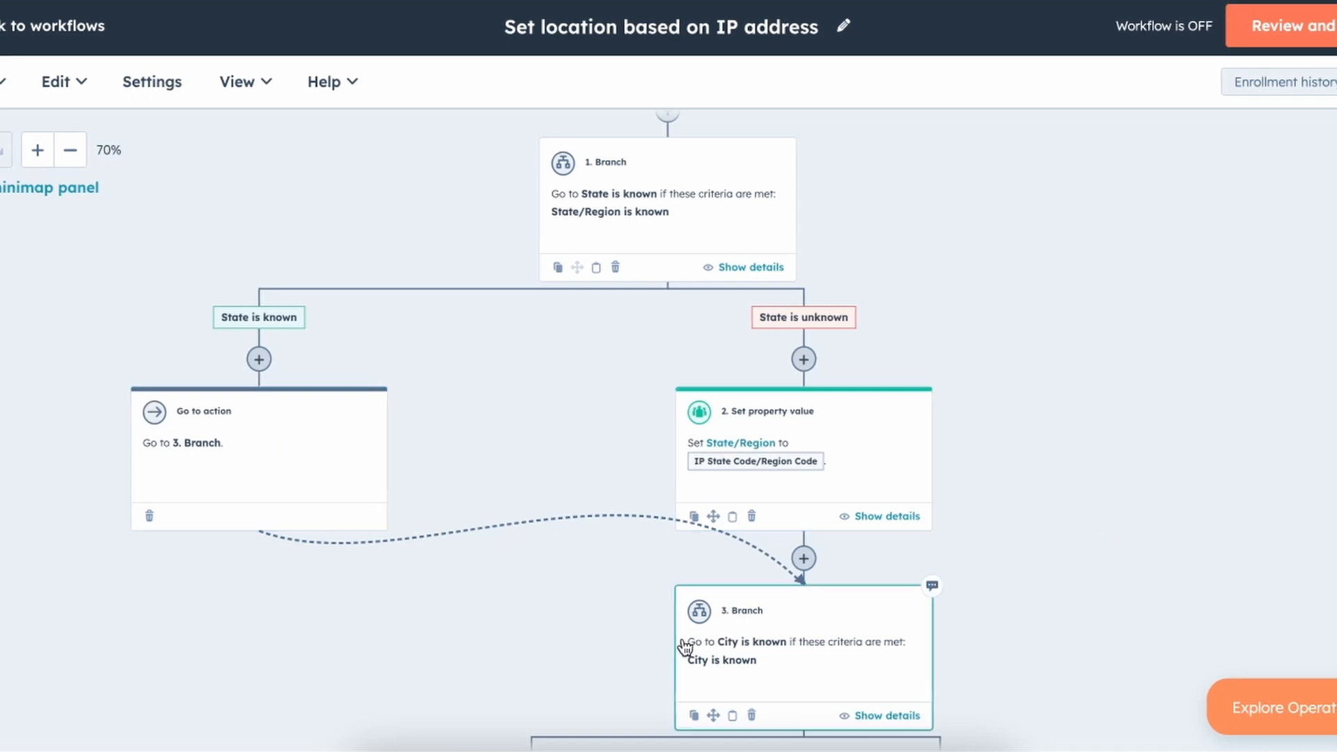
pyautogui.scroll(-6, 684, 645)
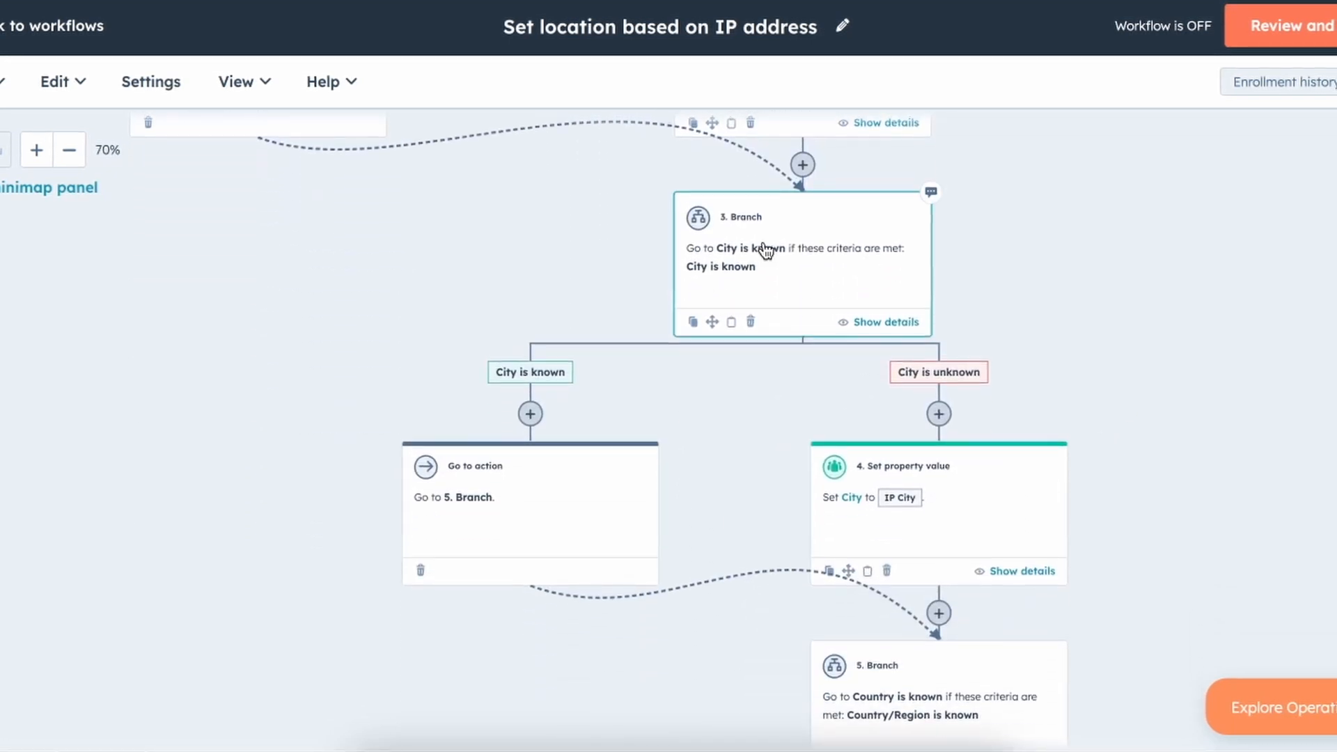
pyautogui.scroll(4, 597, 609)
pyautogui.scroll(-5, 597, 609)
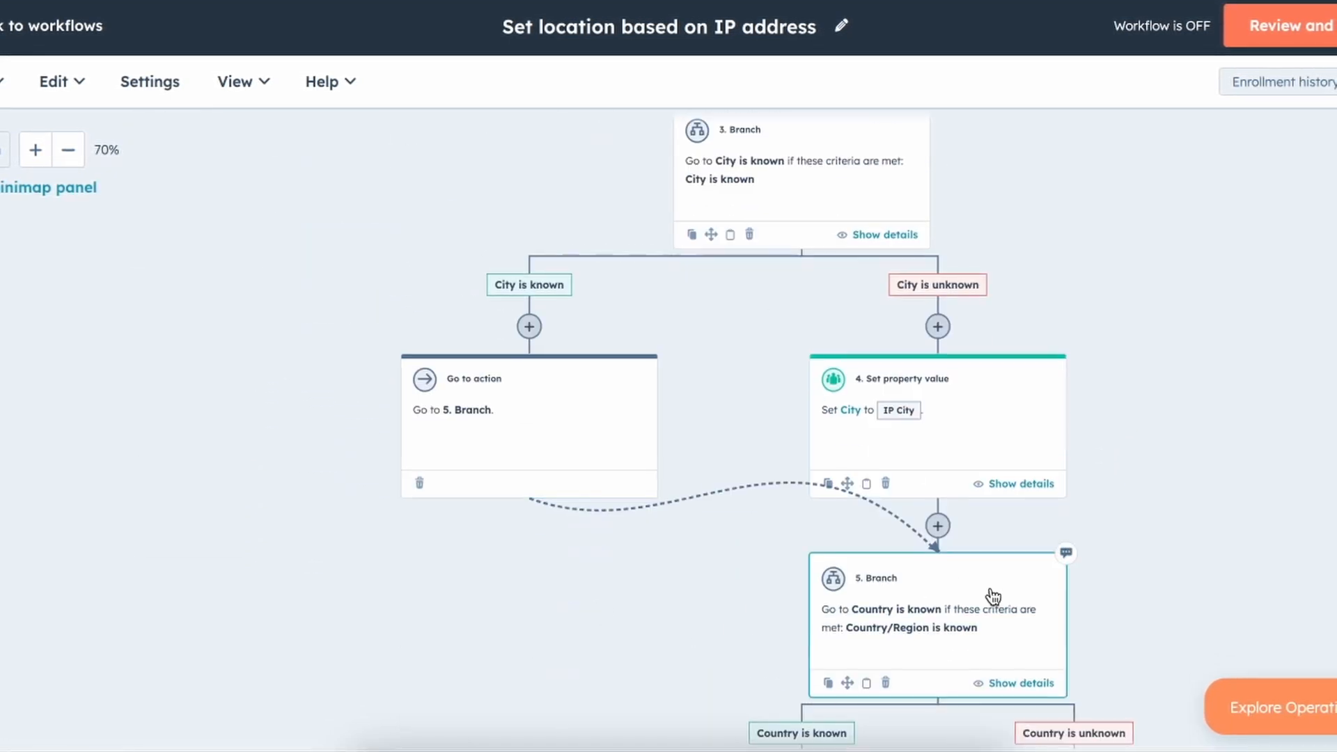
pyautogui.scroll(-7, 993, 597)
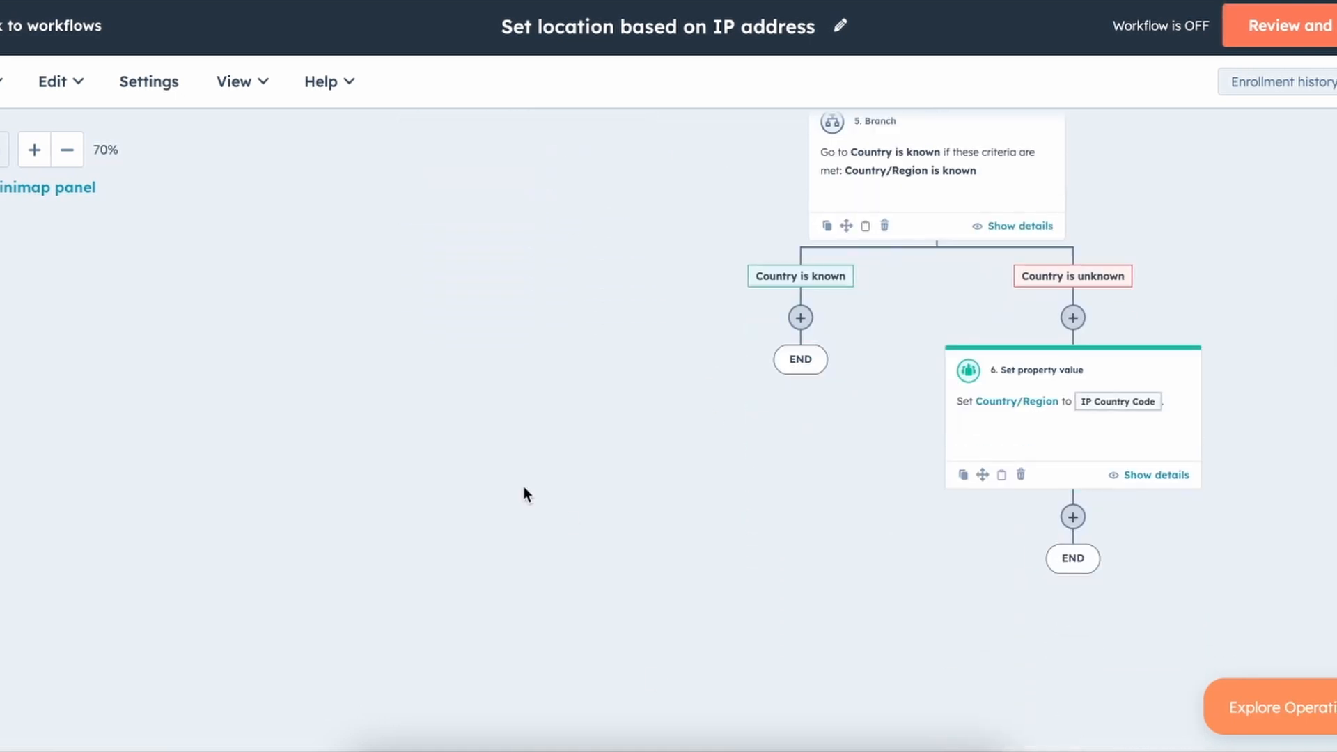
pyautogui.scroll(10, 540, 388)
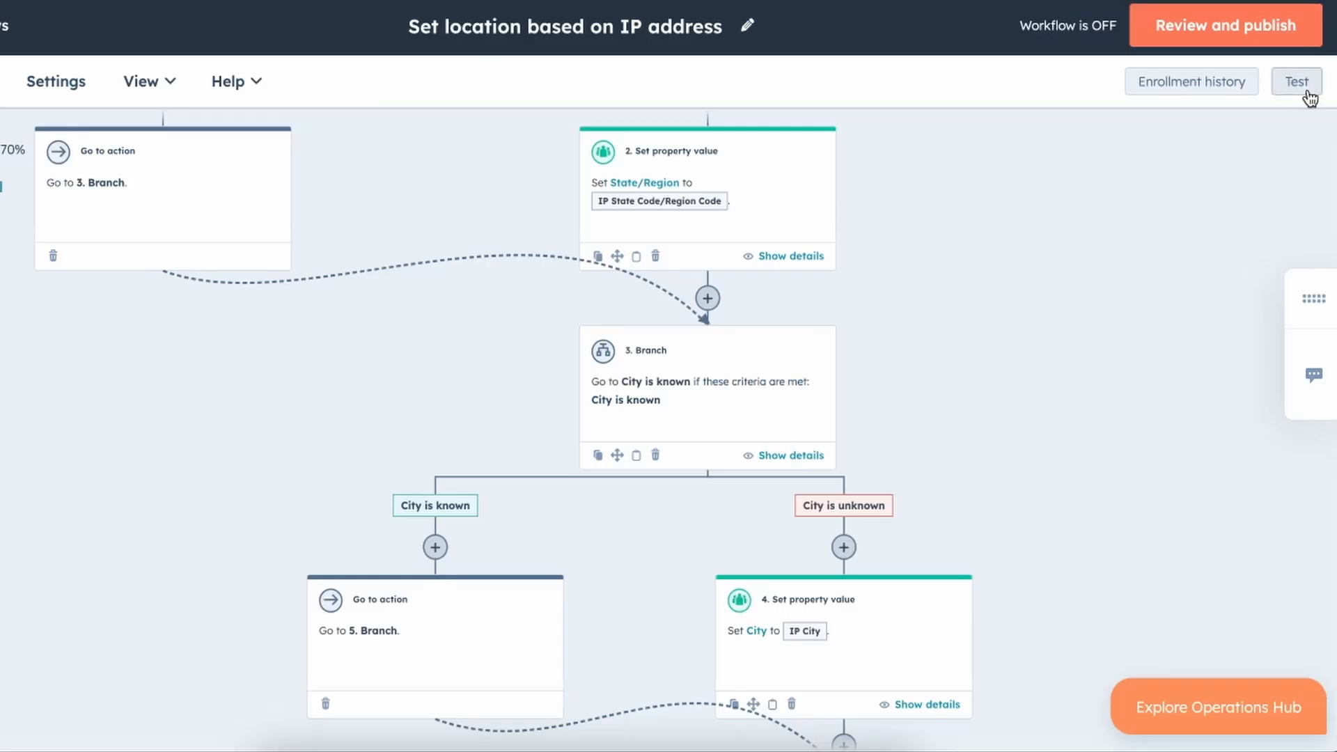
# Search for and choose the test contact in the workflow preview's contact dropdown.
pyautogui.click(1308, 96)
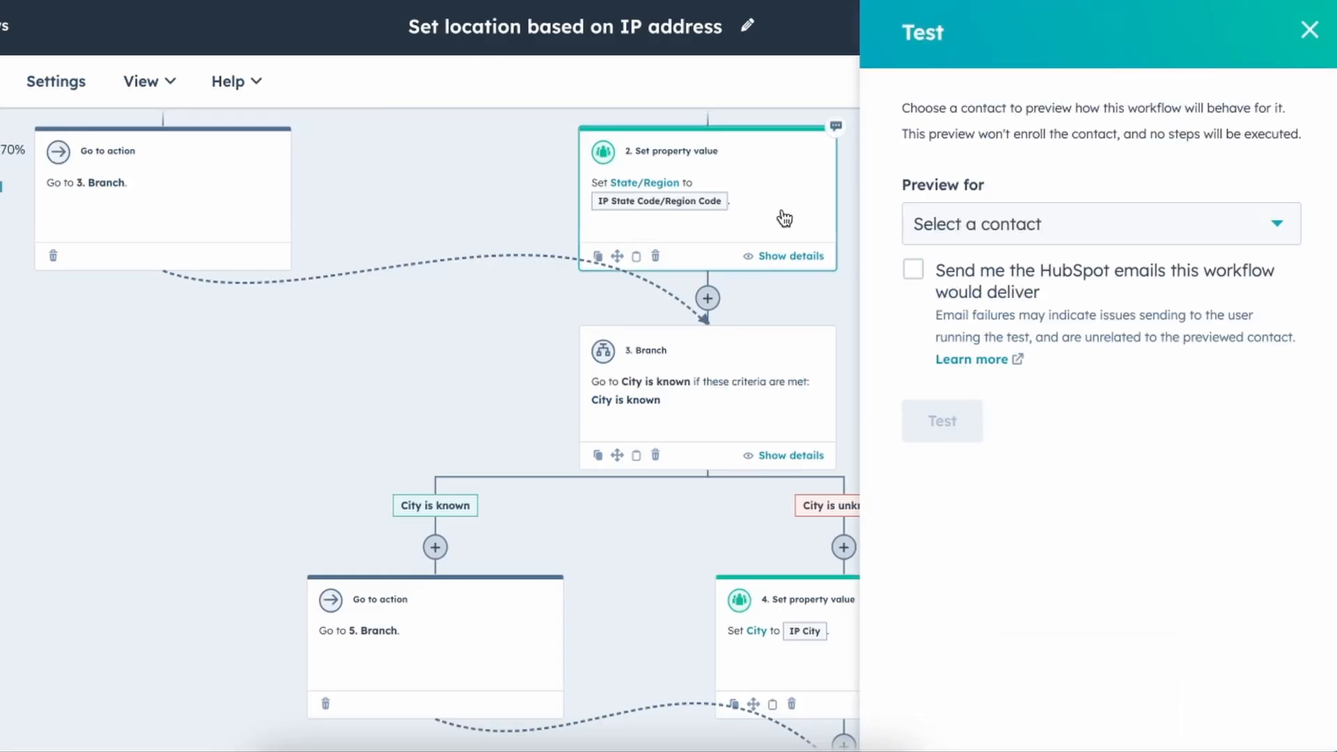
pyautogui.click(998, 225)
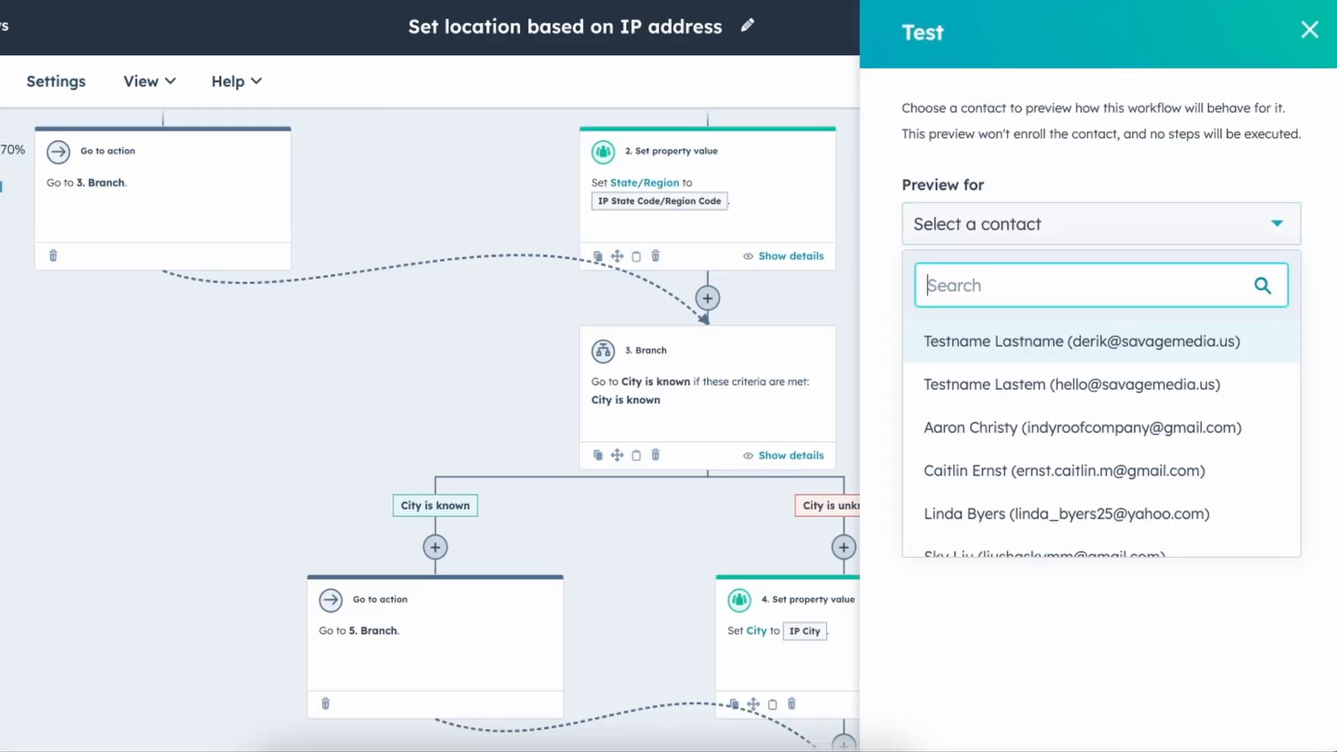
pyautogui.write('nickh')
pyautogui.press('BackSpace')
pyautogui.write('her')
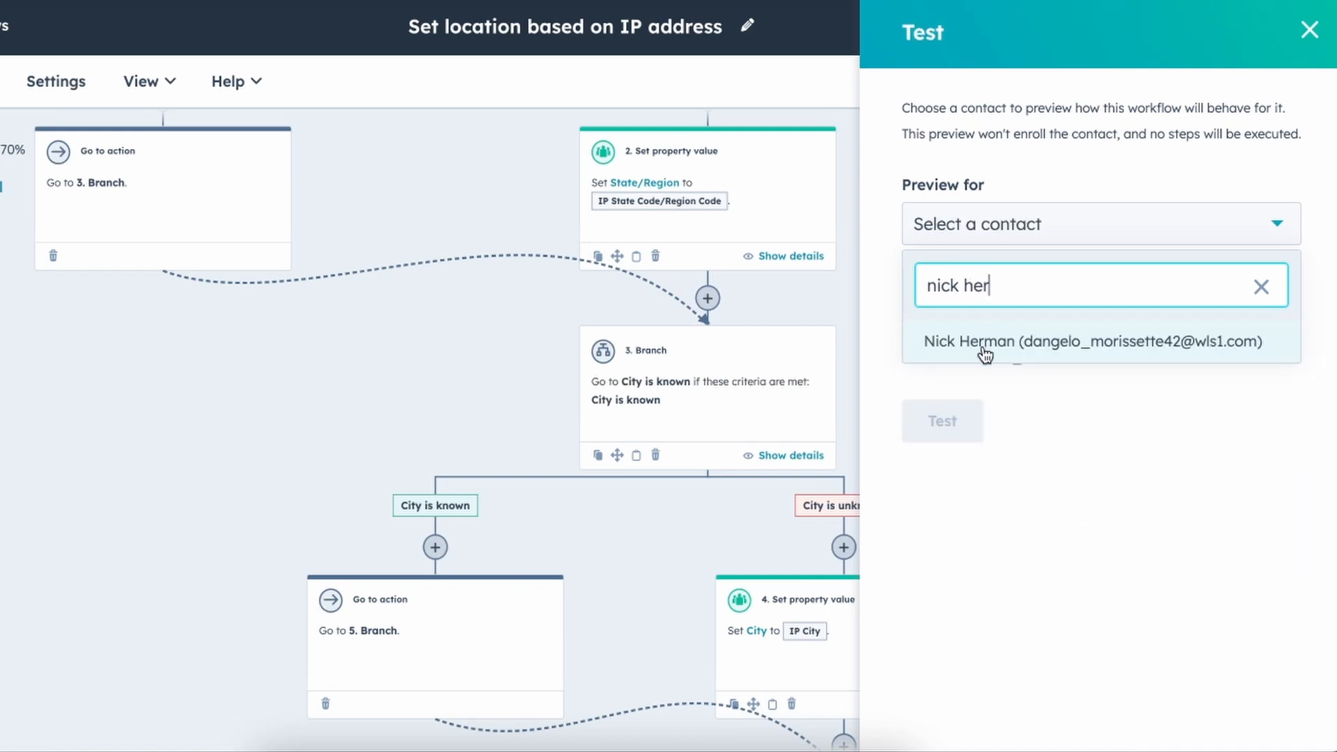
pyautogui.click(985, 355)
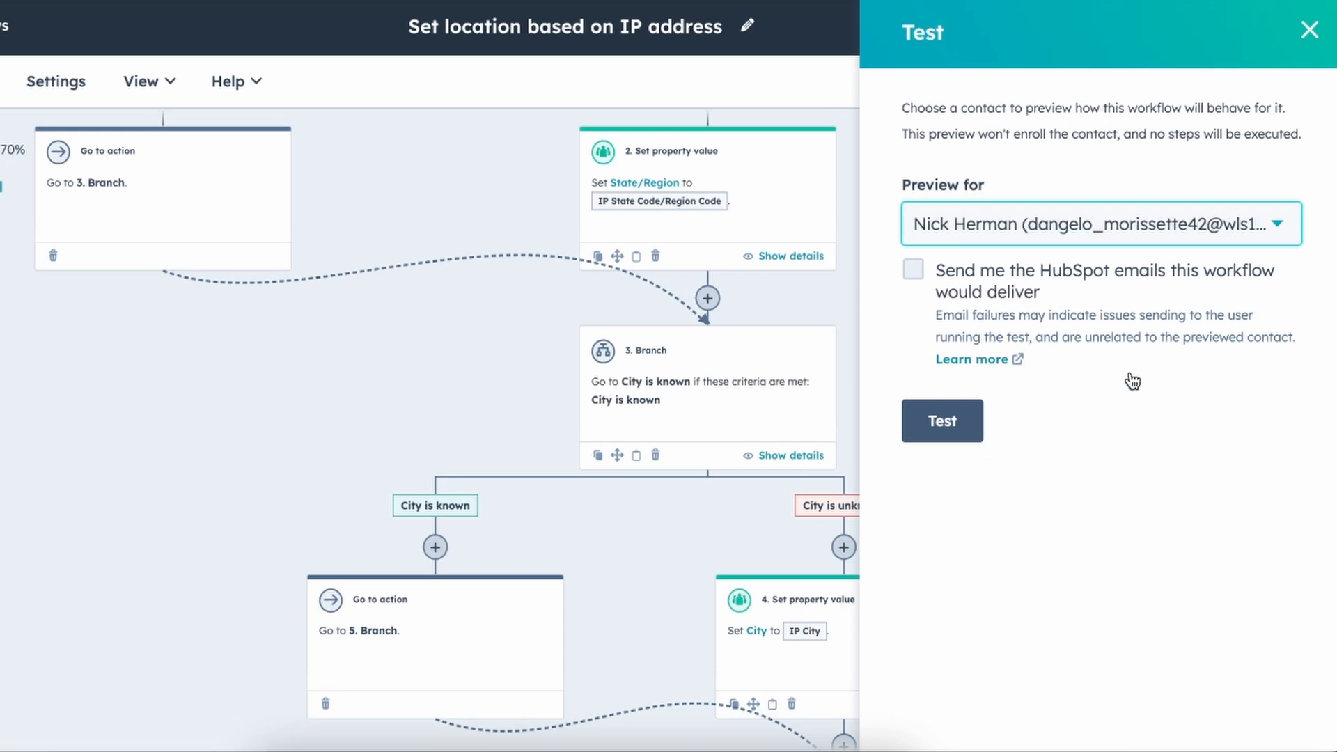
# Run the preview test and review State/Region, City and Country/Region set from IP values.
pyautogui.click(936, 420)
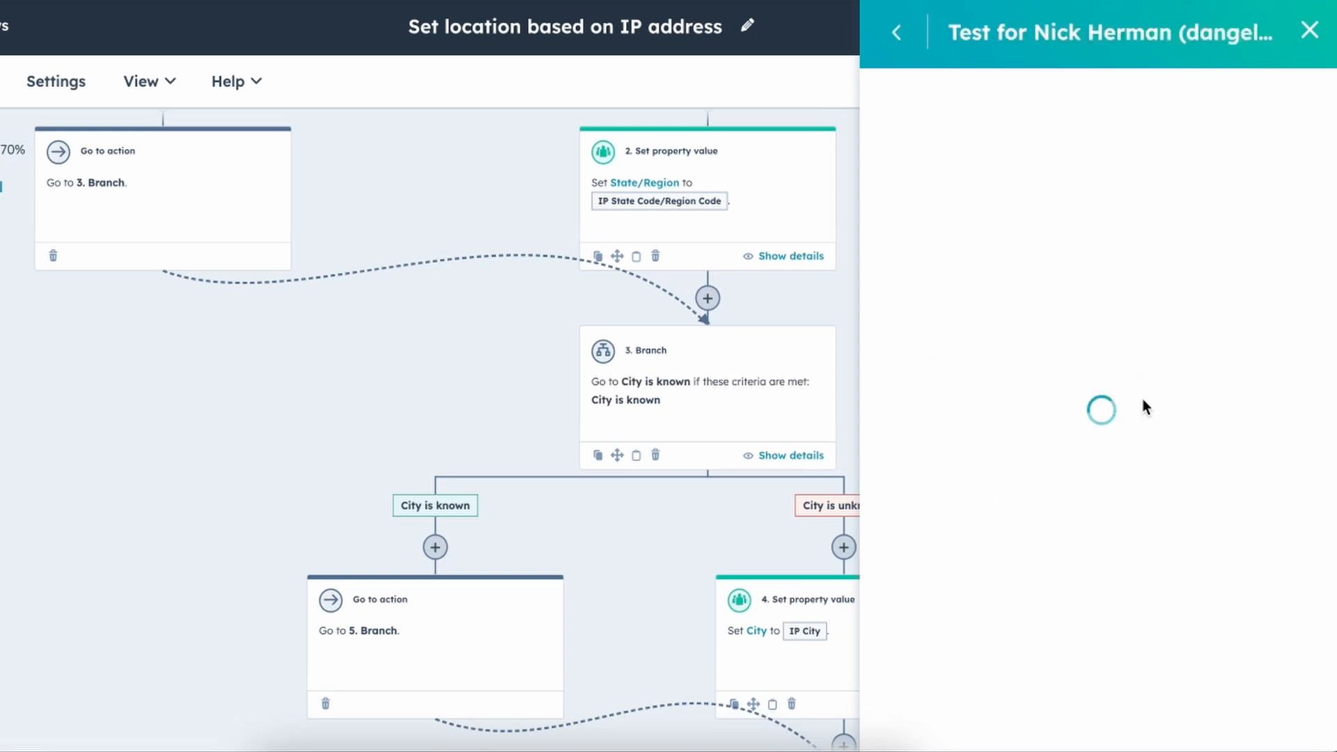
pyautogui.scroll(-2, 1143, 402)
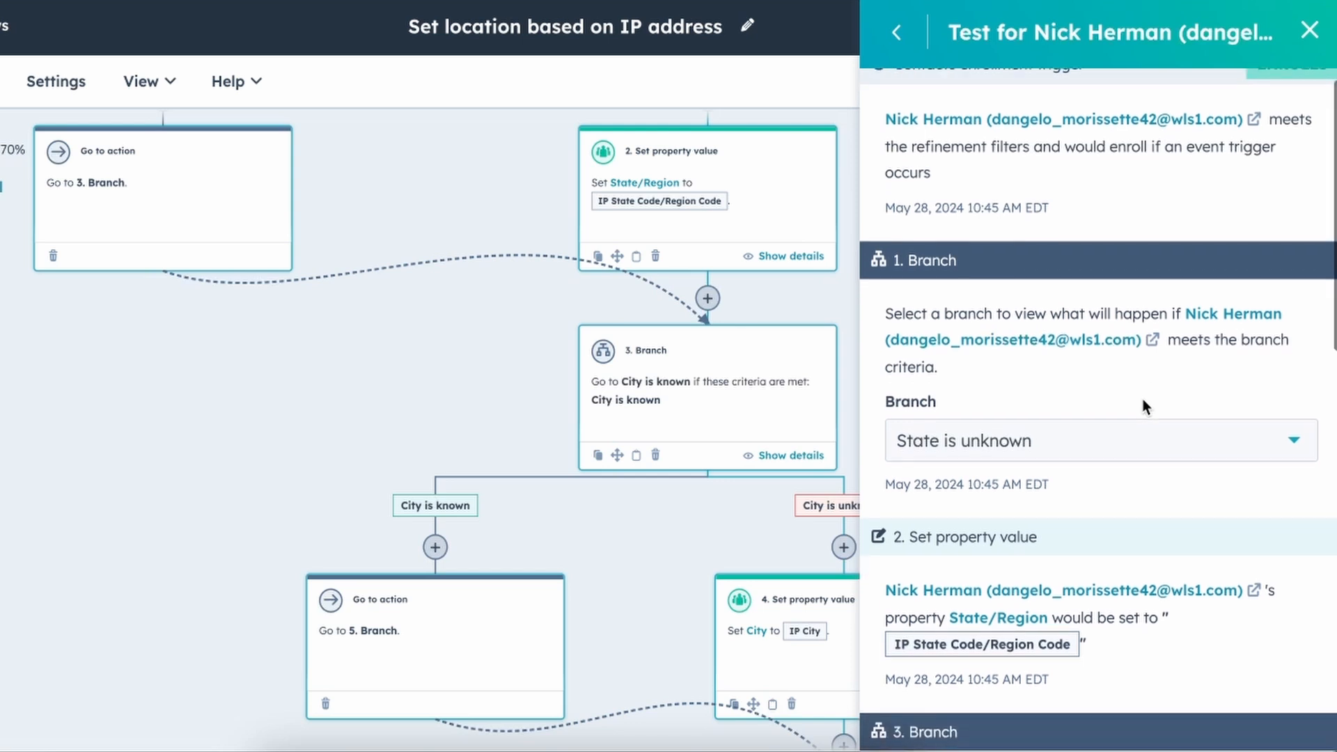
pyautogui.scroll(-2, 1143, 399)
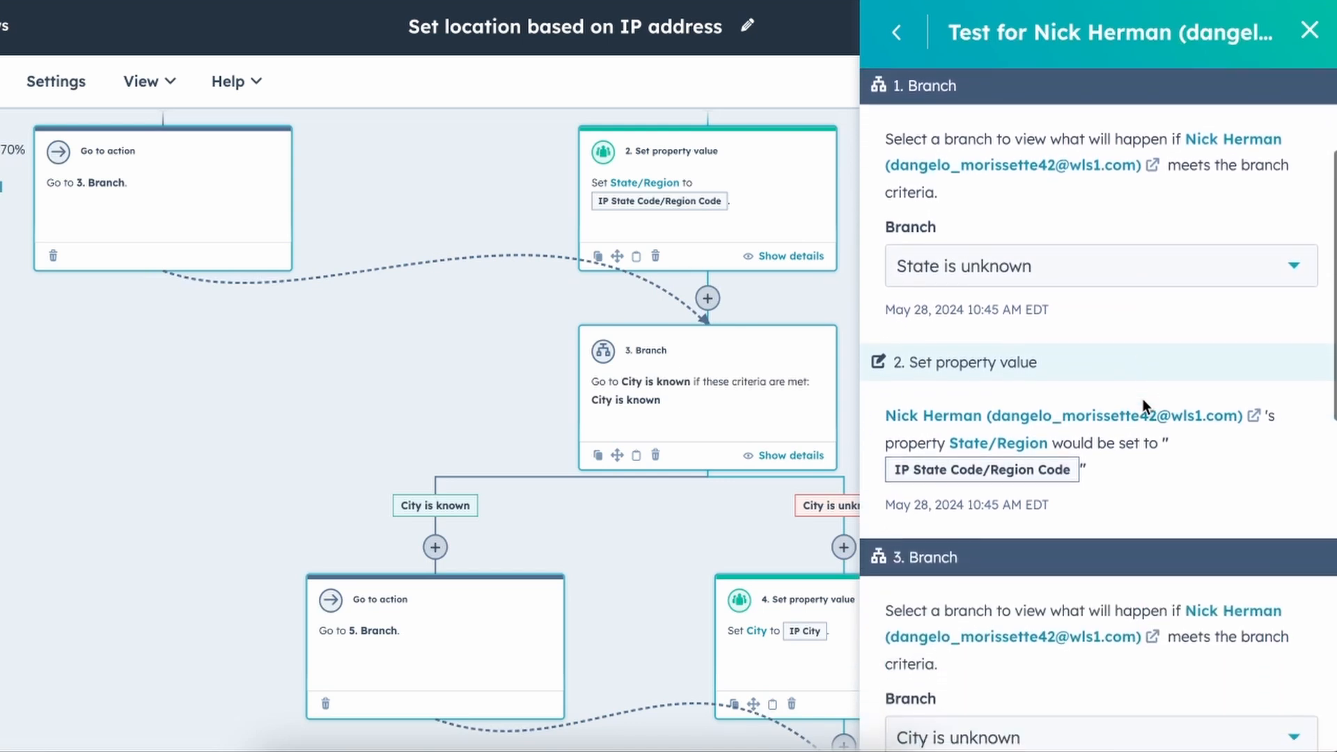
pyautogui.scroll(4, 1078, 222)
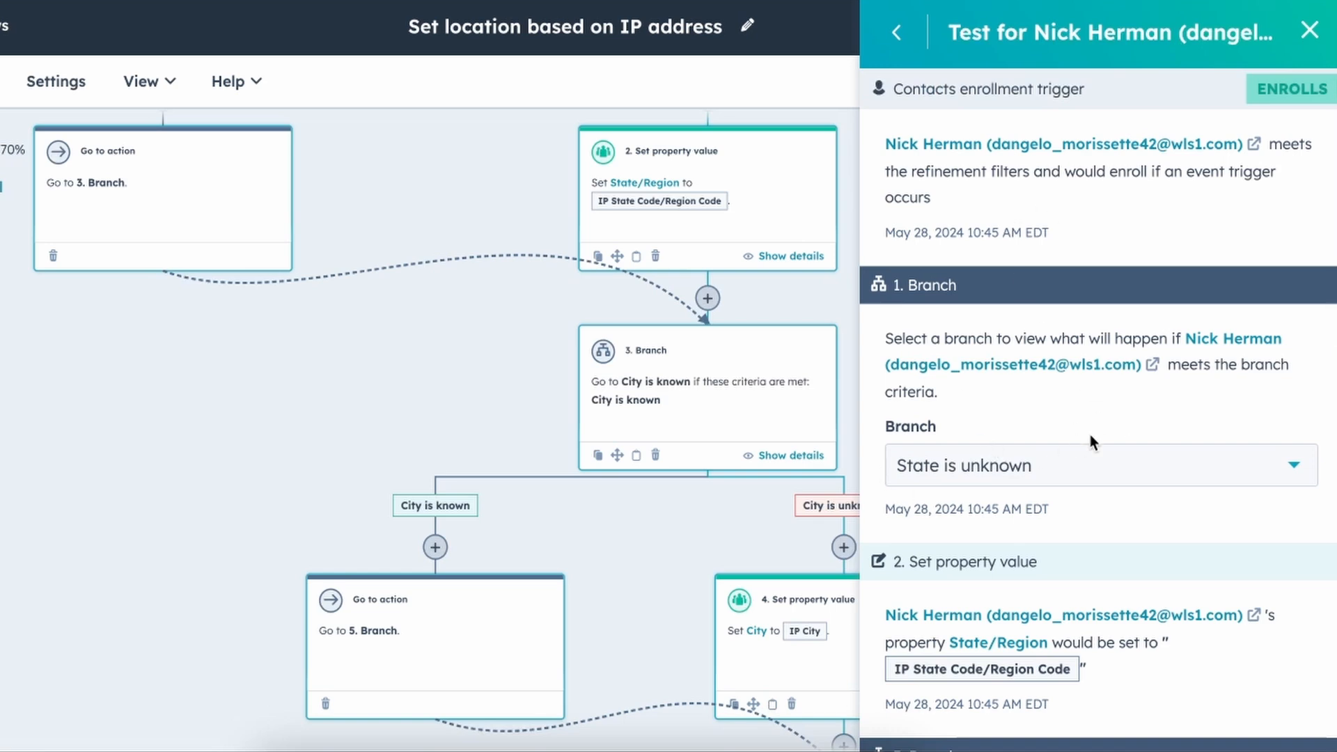
pyautogui.scroll(-4, 1089, 435)
pyautogui.scroll(-3, 1151, 461)
pyautogui.scroll(-3, 1076, 496)
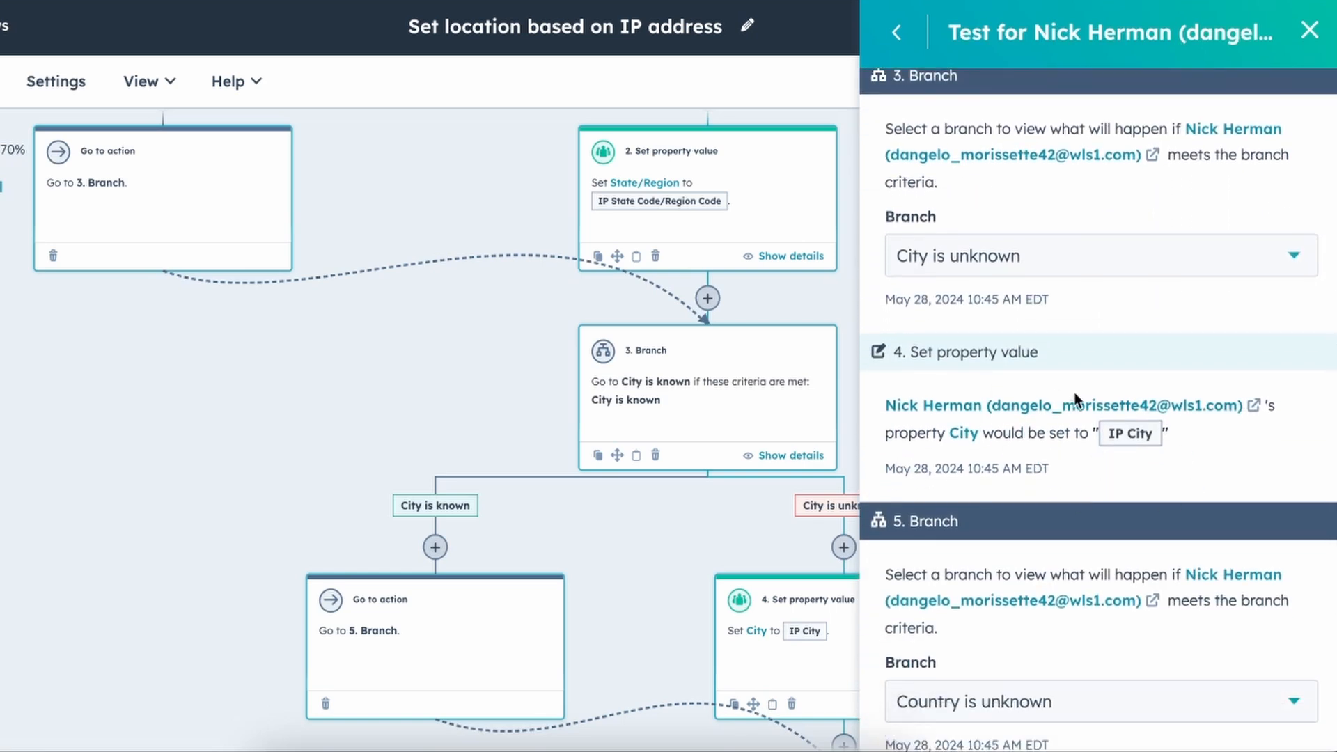
pyautogui.scroll(-4, 1074, 391)
pyautogui.scroll(-2, 1065, 459)
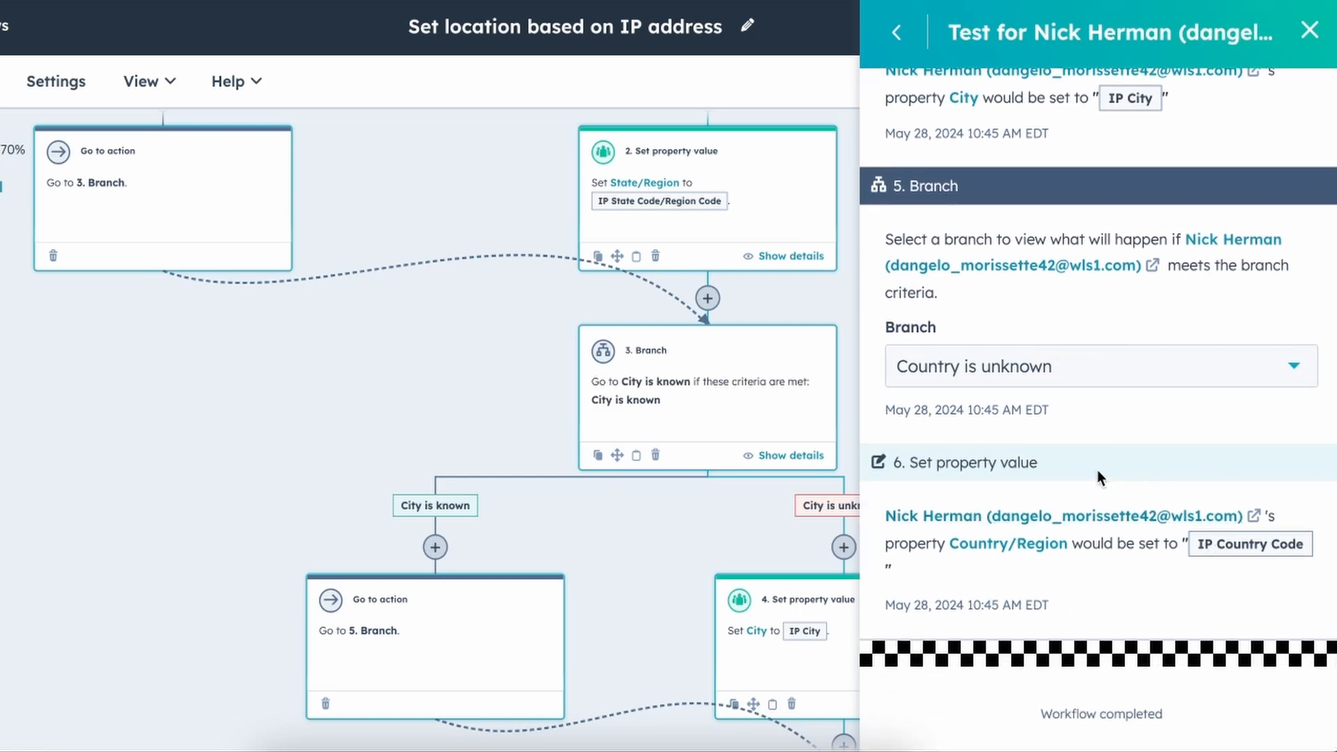
pyautogui.scroll(10, 1099, 478)
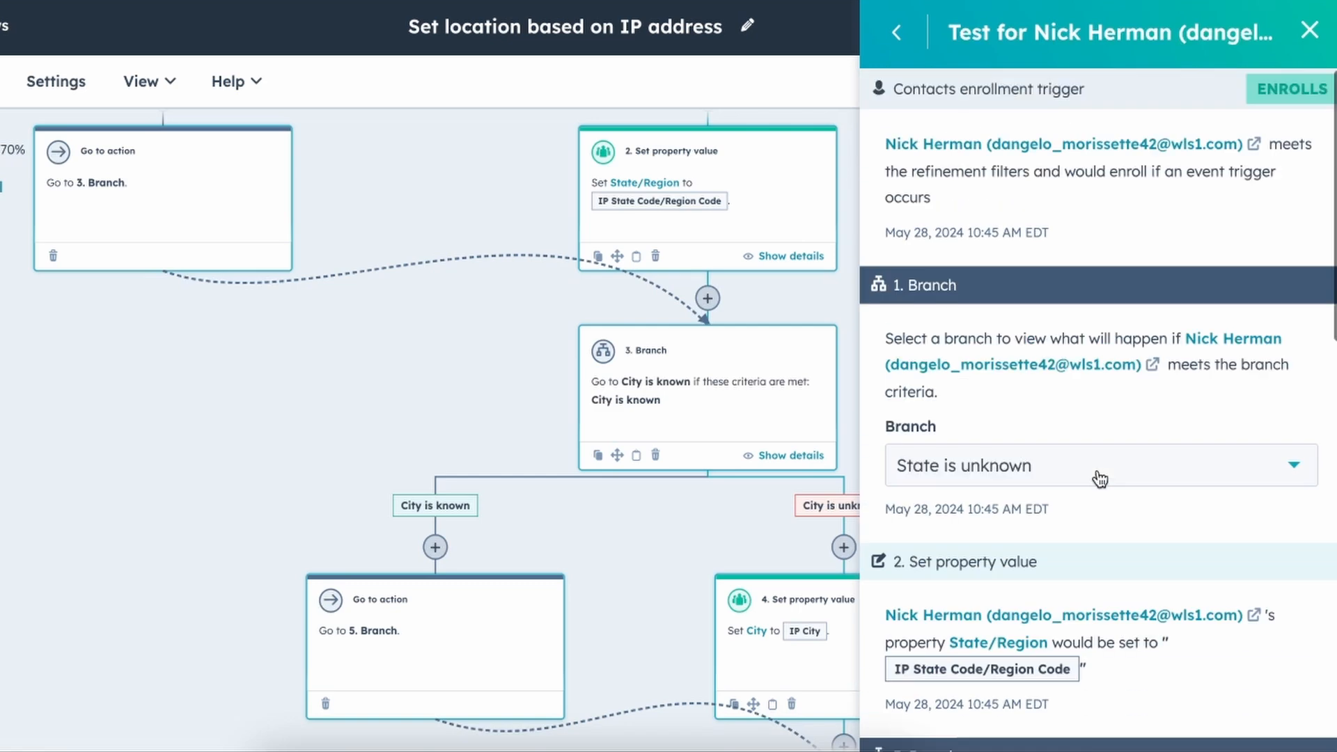
# Manually enroll the test contact as an individually chosen existing contact in the workflow review.
pyautogui.click(1310, 32)
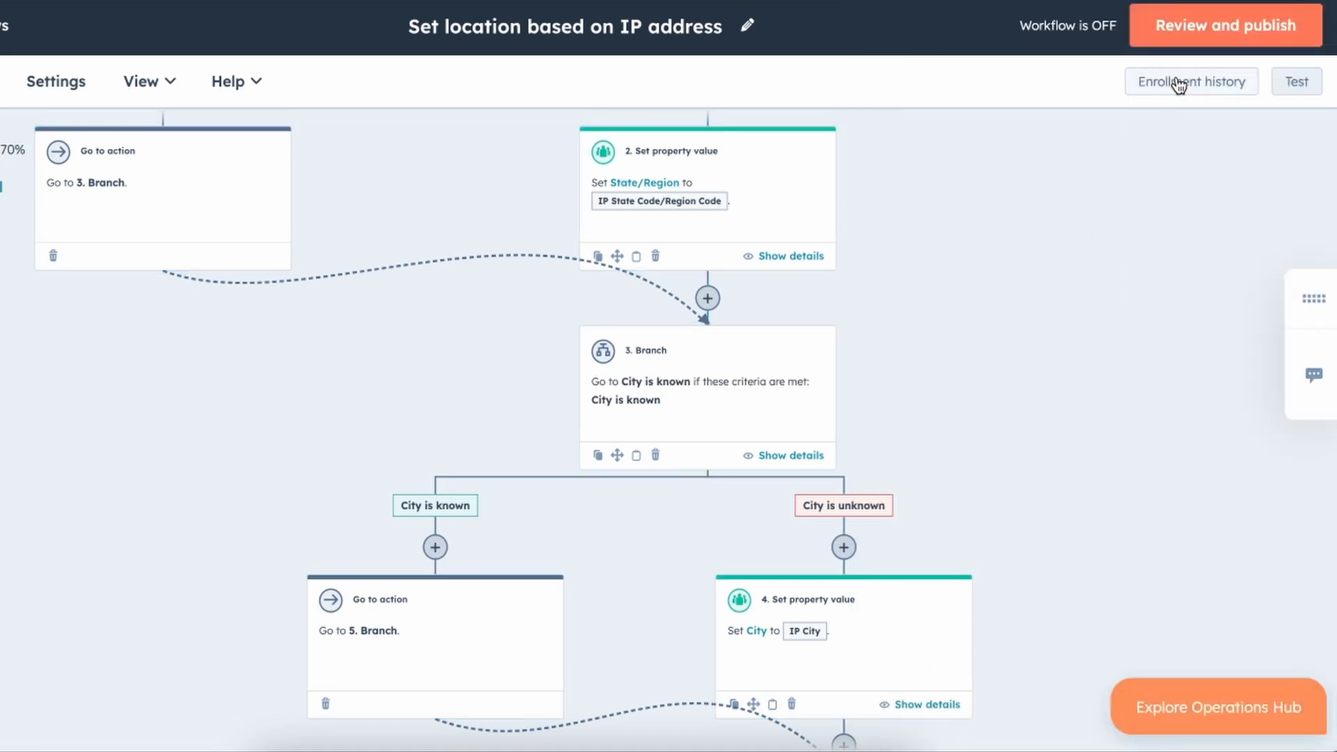
pyautogui.click(1226, 27)
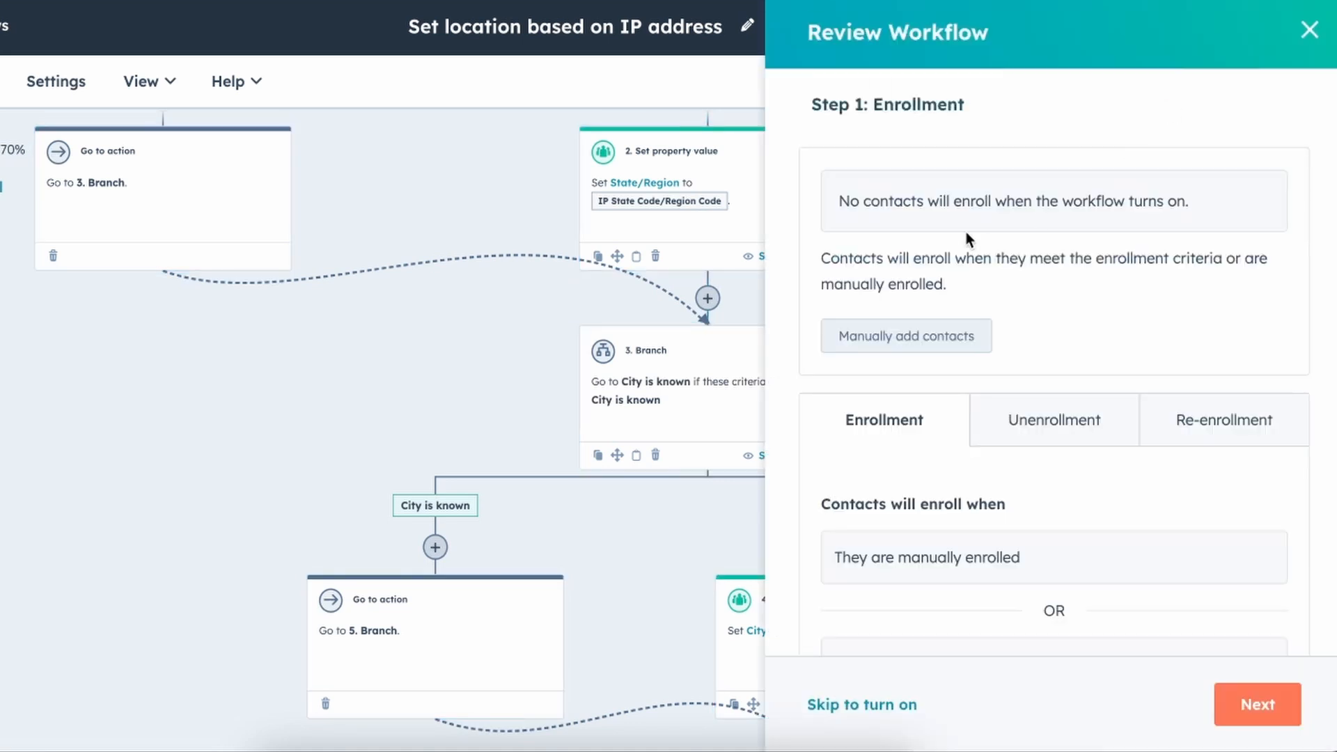
pyautogui.click(940, 348)
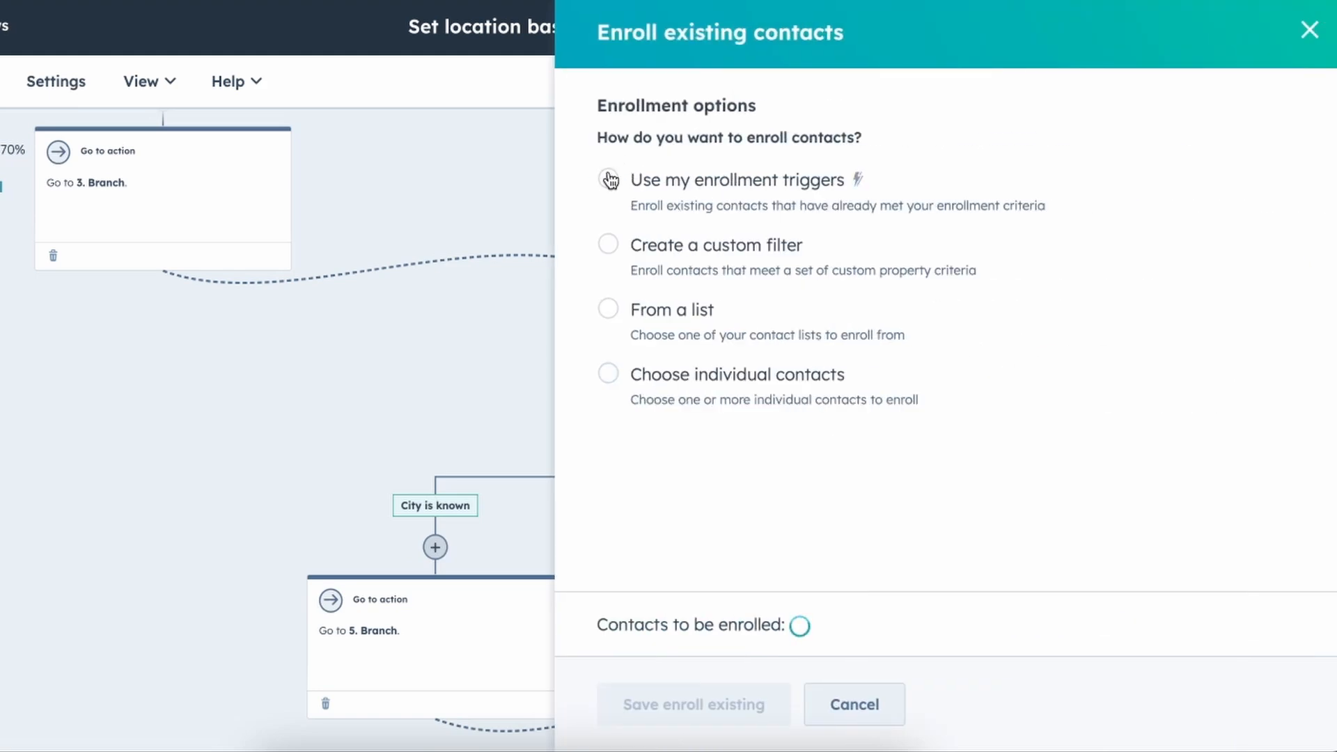
pyautogui.click(608, 372)
pyautogui.scroll(-4, 945, 308)
pyautogui.click(942, 261)
pyautogui.scroll(-3, 943, 245)
pyautogui.click(592, 564)
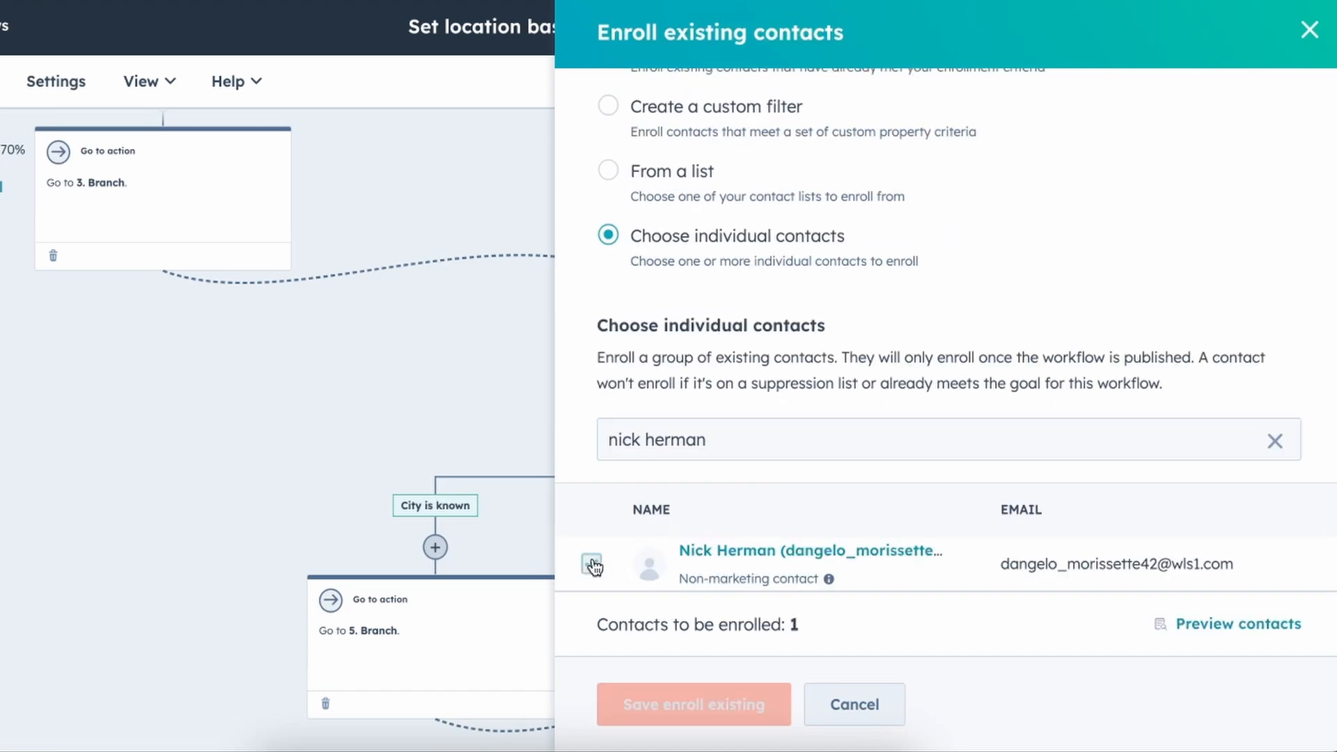
pyautogui.click(678, 717)
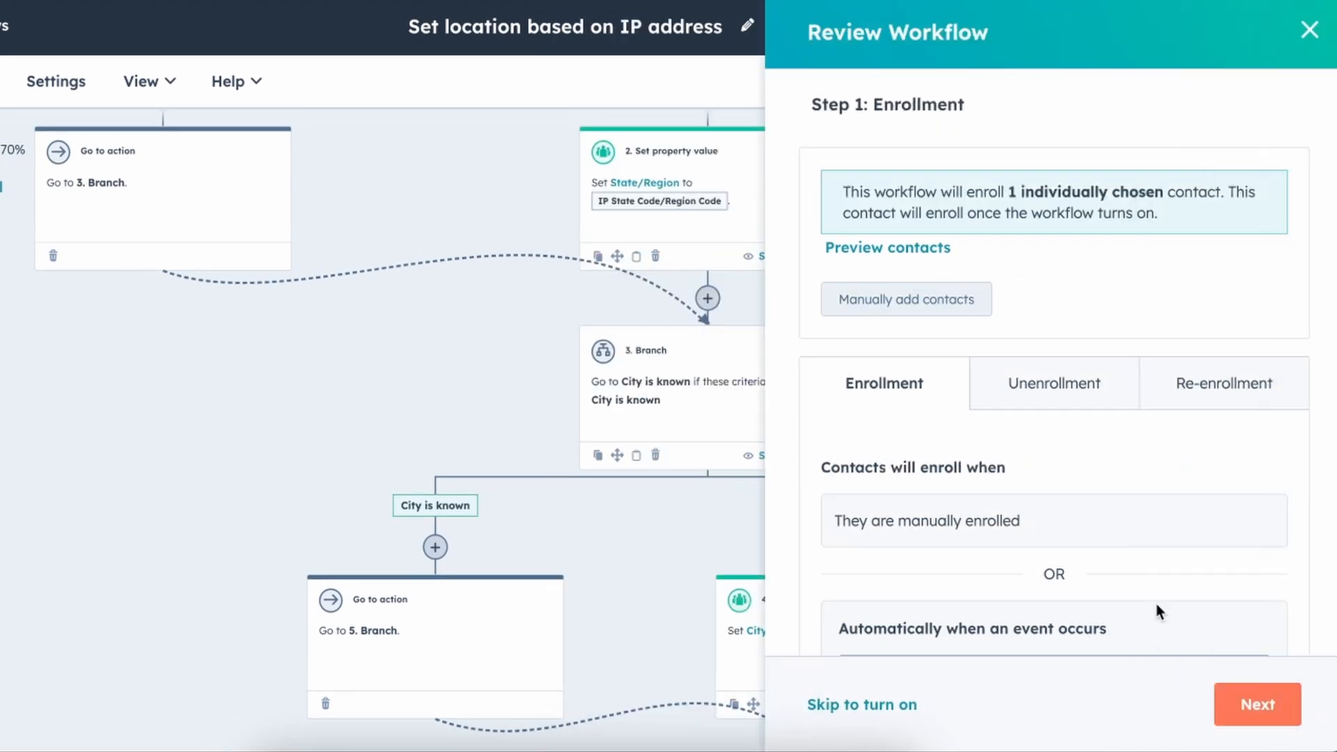
# Advance past timing, notifications and connections to the workflow details step.
pyautogui.click(1225, 705)
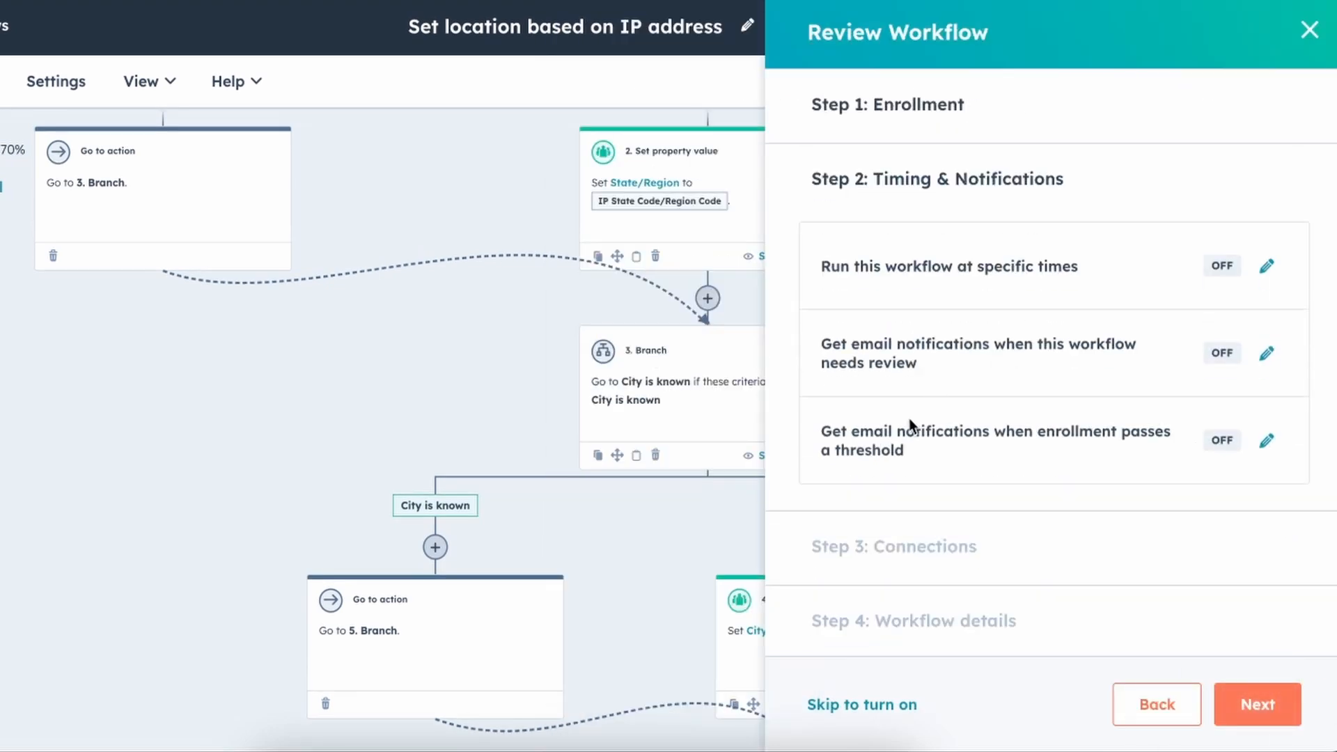
pyautogui.click(1246, 704)
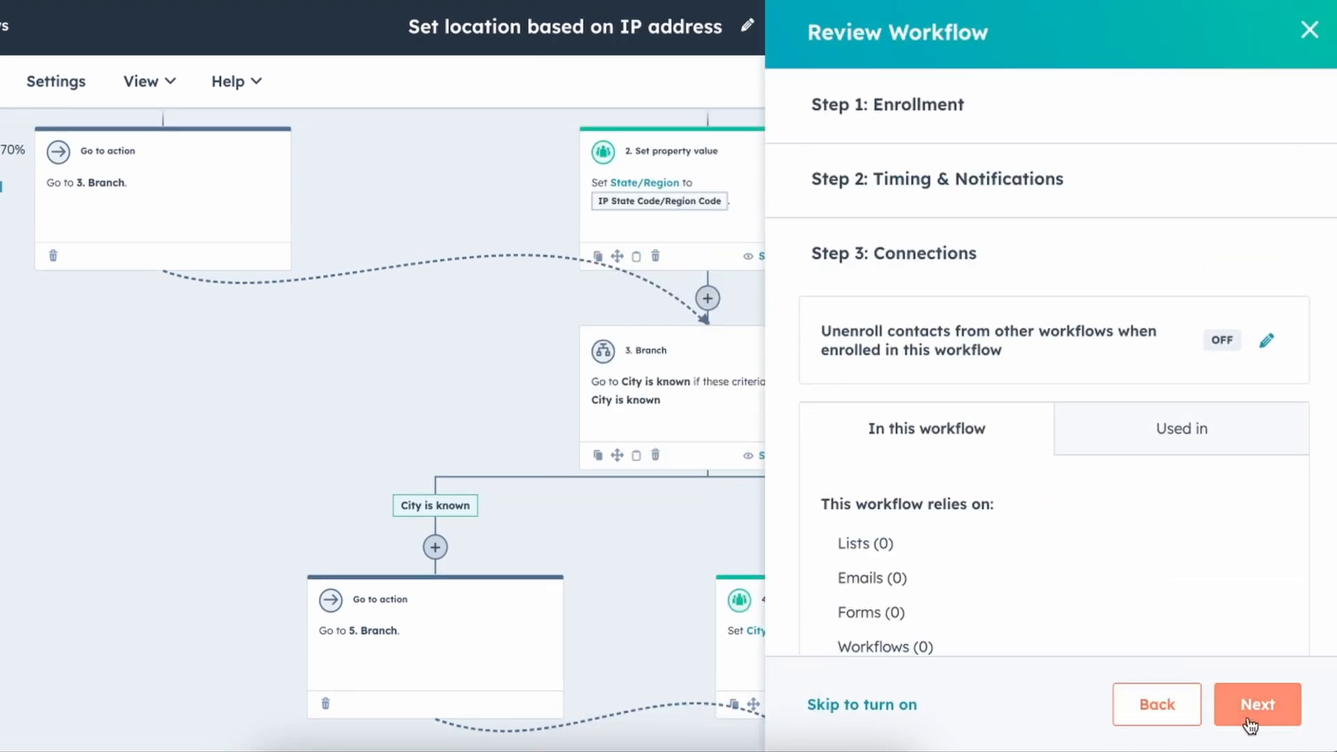
pyautogui.click(1248, 722)
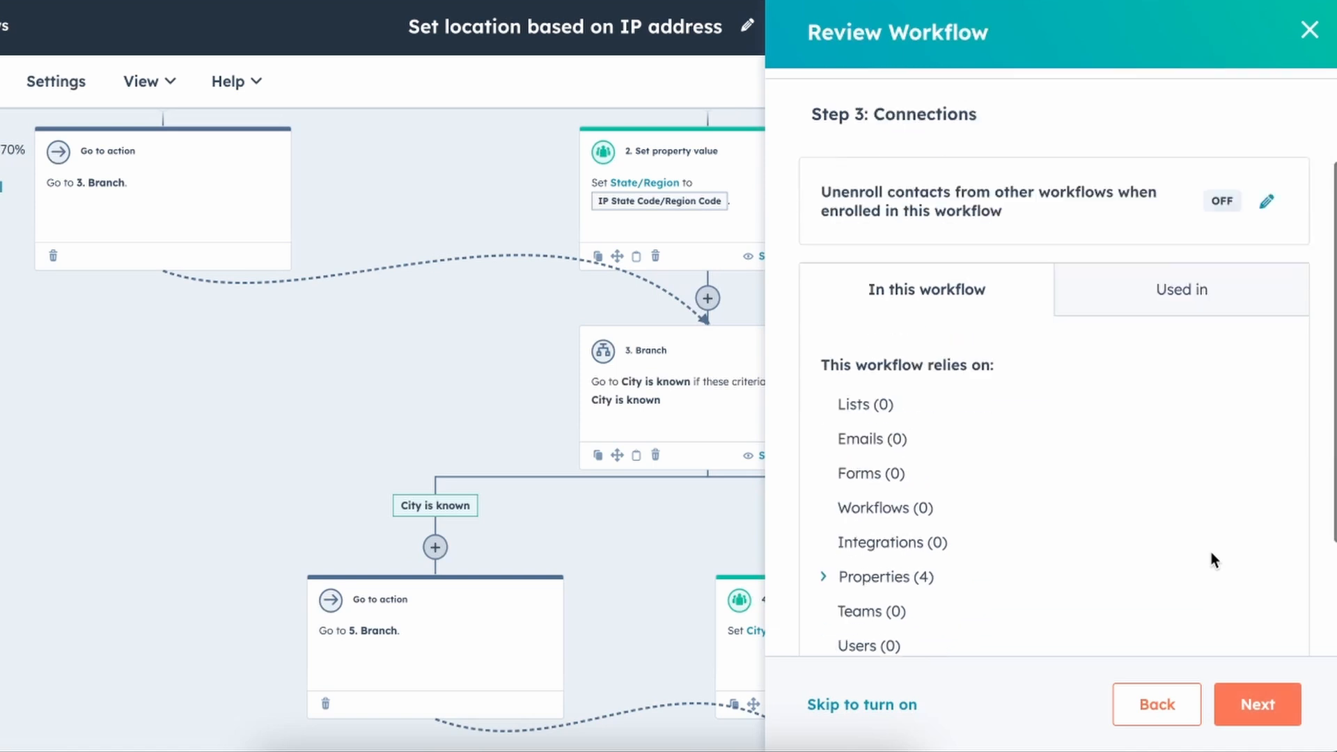
pyautogui.click(1271, 705)
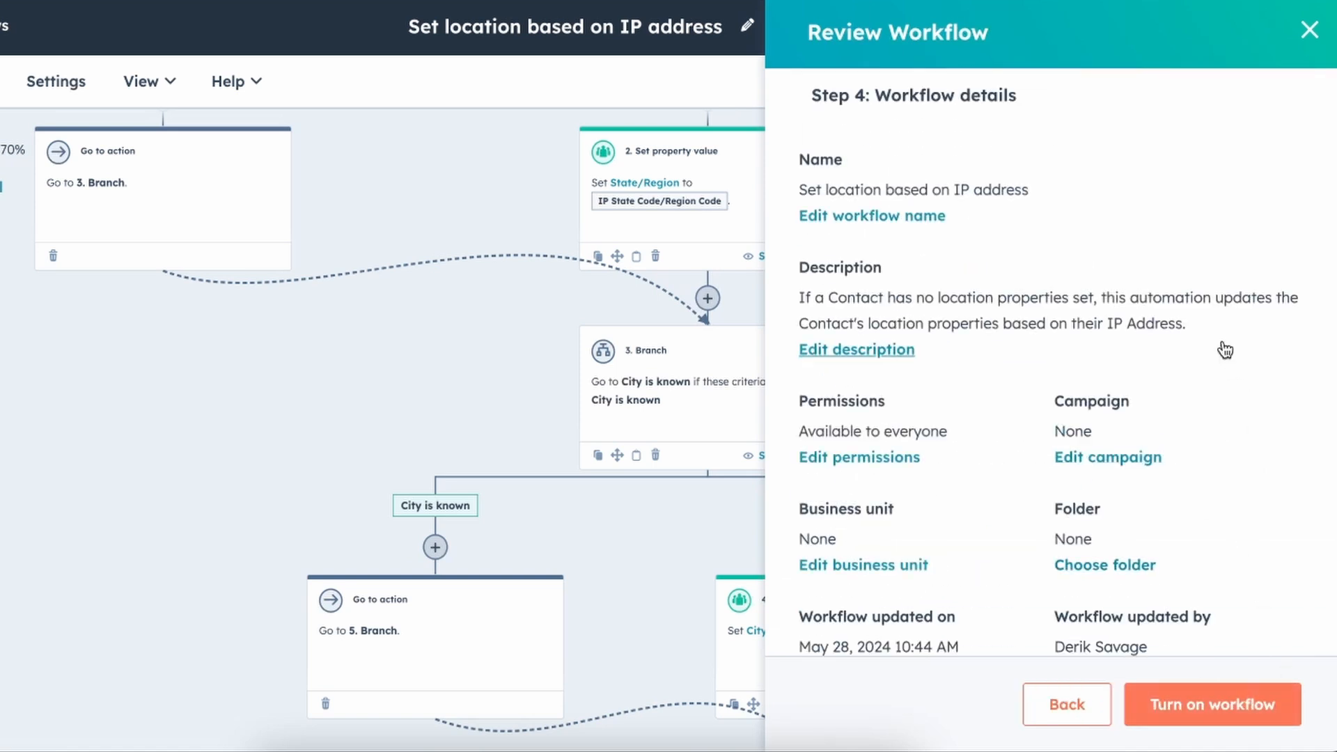
pyautogui.scroll(-5, 1206, 282)
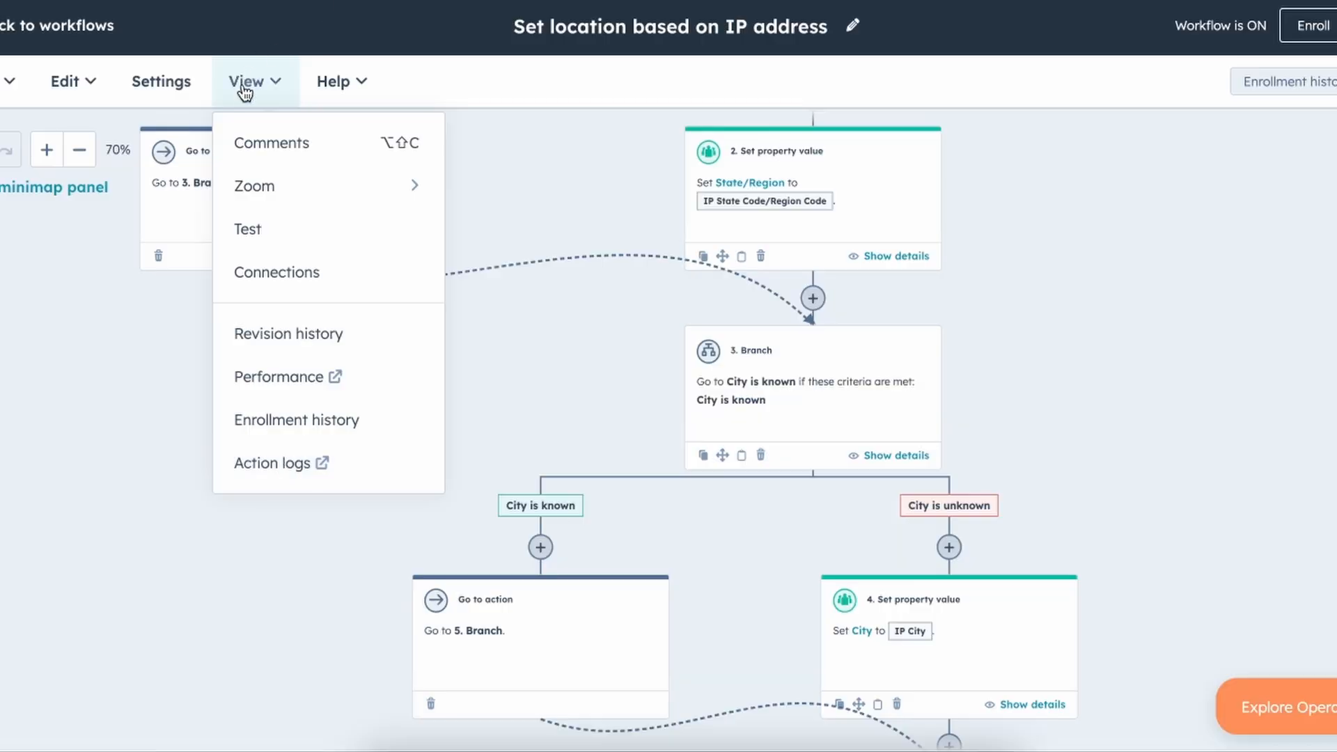
# Check the workflow's action logs to confirm every property update step succeeded.
pyautogui.click(284, 465)
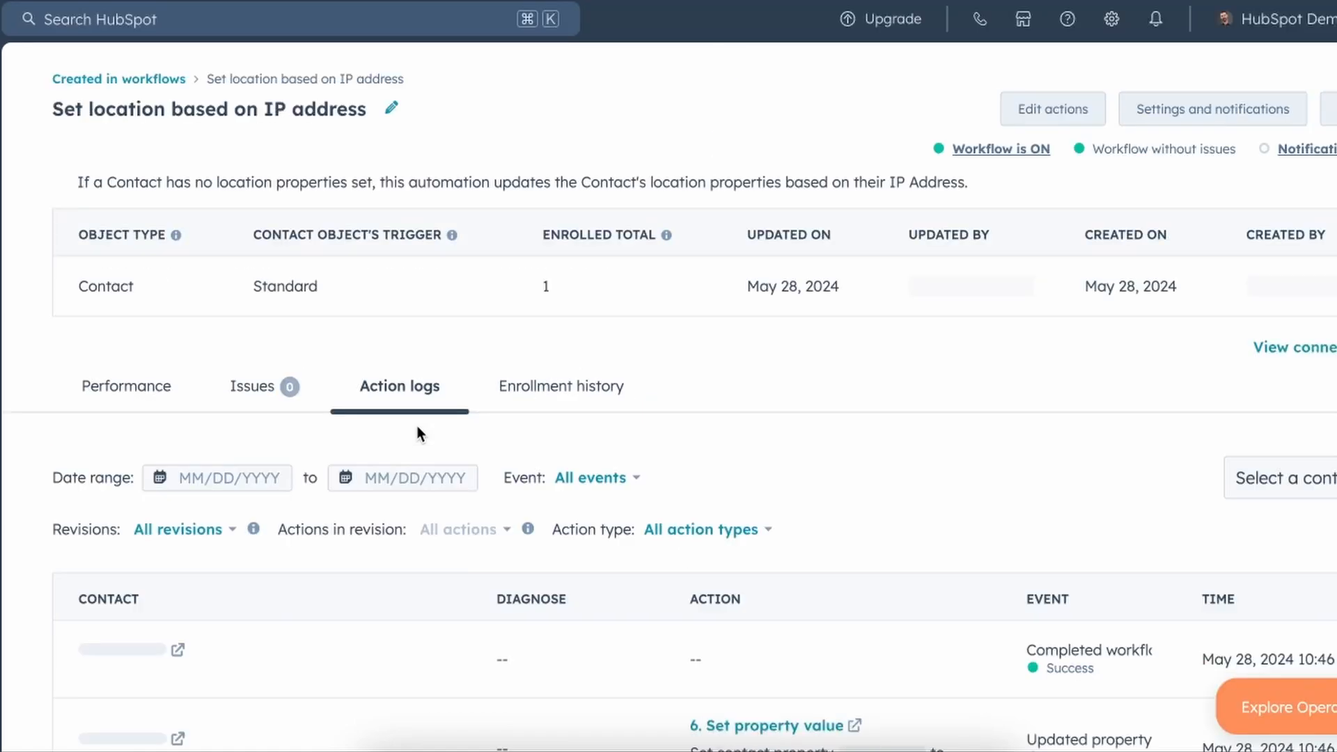
pyautogui.scroll(-3, 416, 426)
pyautogui.scroll(-7, 418, 433)
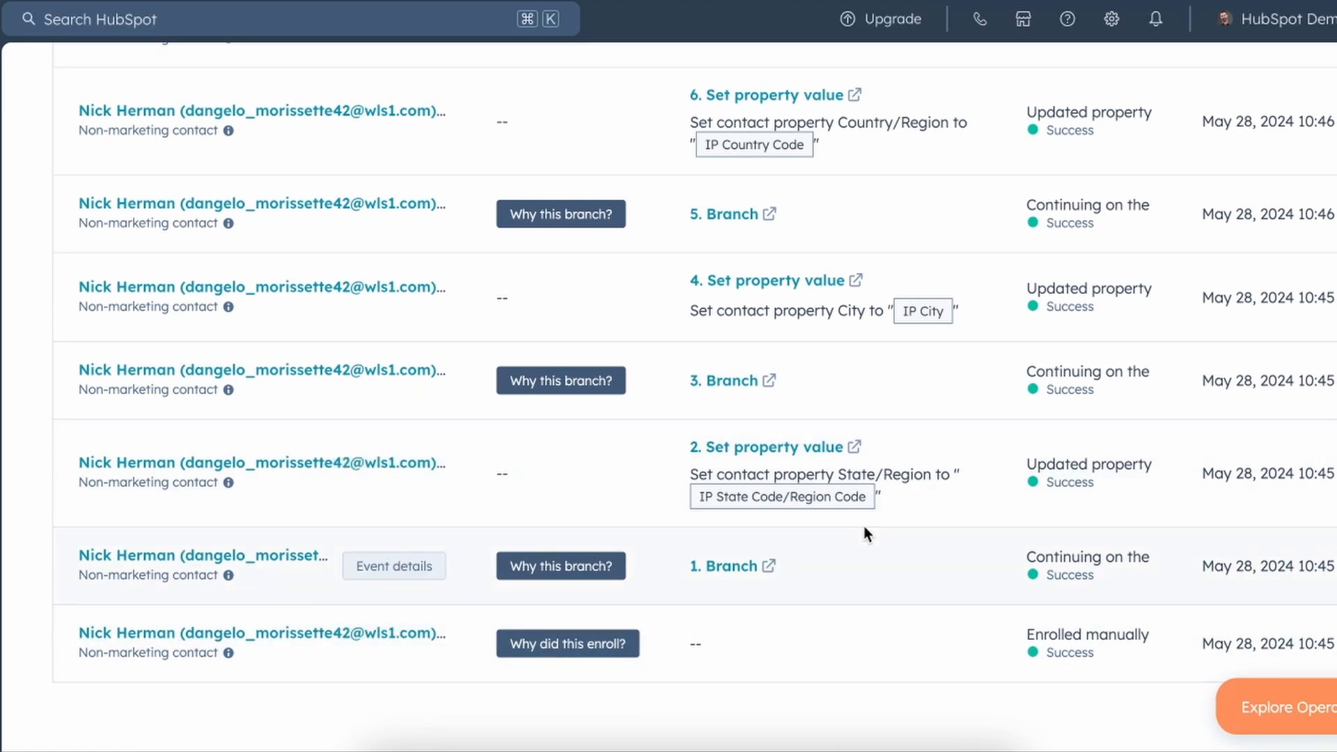
pyautogui.scroll(4, 838, 344)
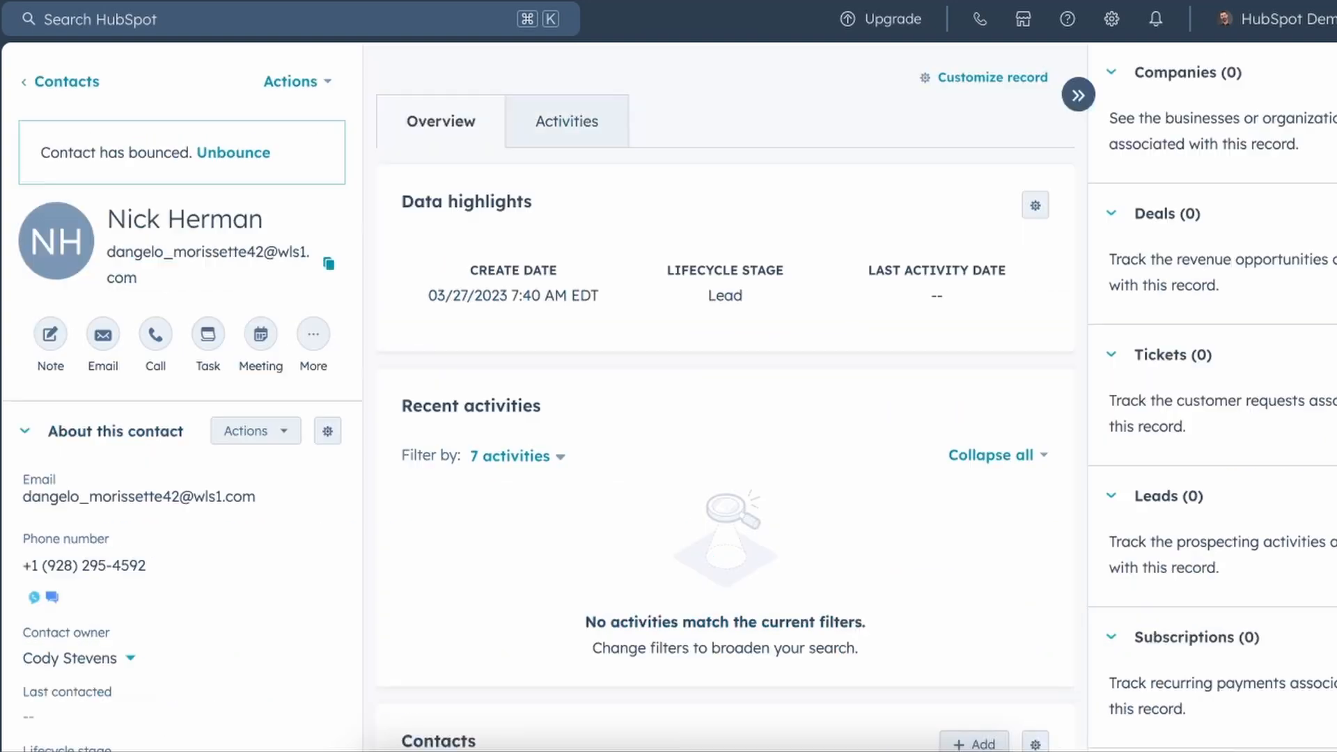
# Show all properties on the enrolled contact's record.
pyautogui.scroll(-3, 143, 544)
pyautogui.scroll(3, 147, 453)
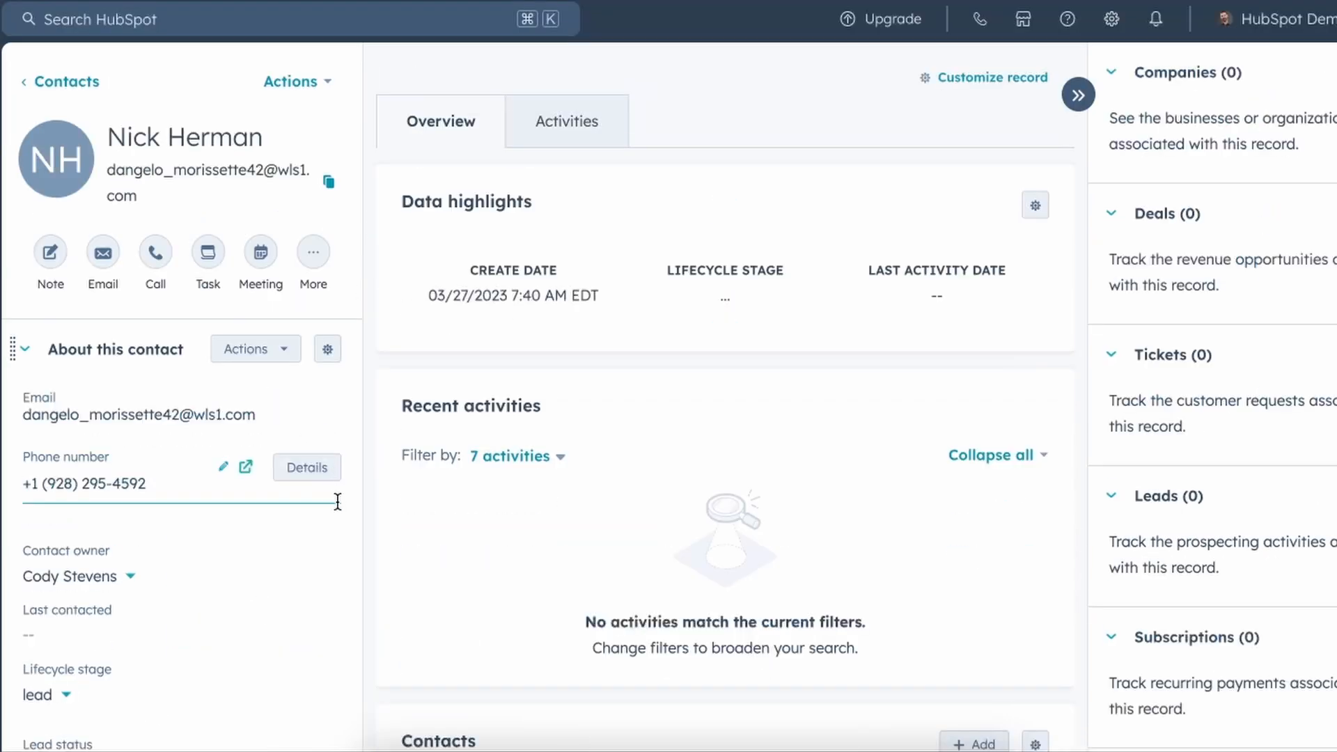
pyautogui.click(296, 82)
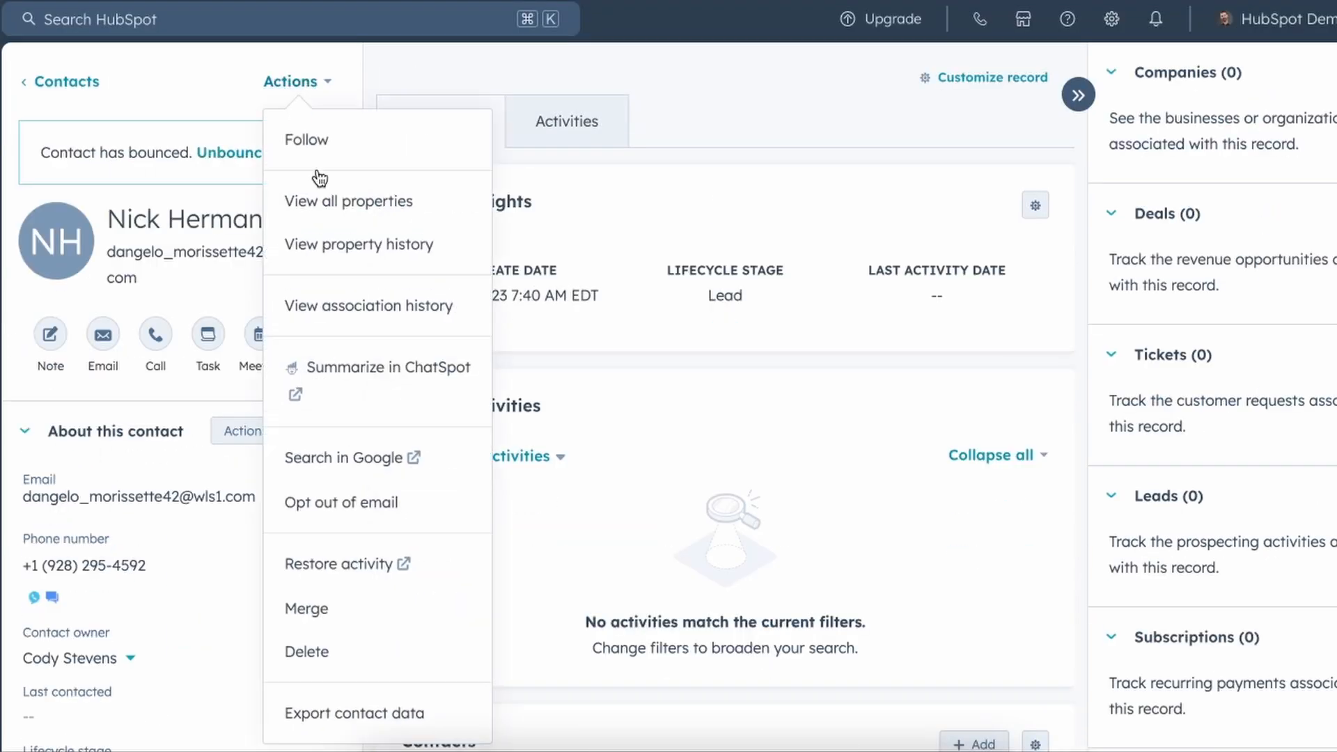
pyautogui.click(349, 201)
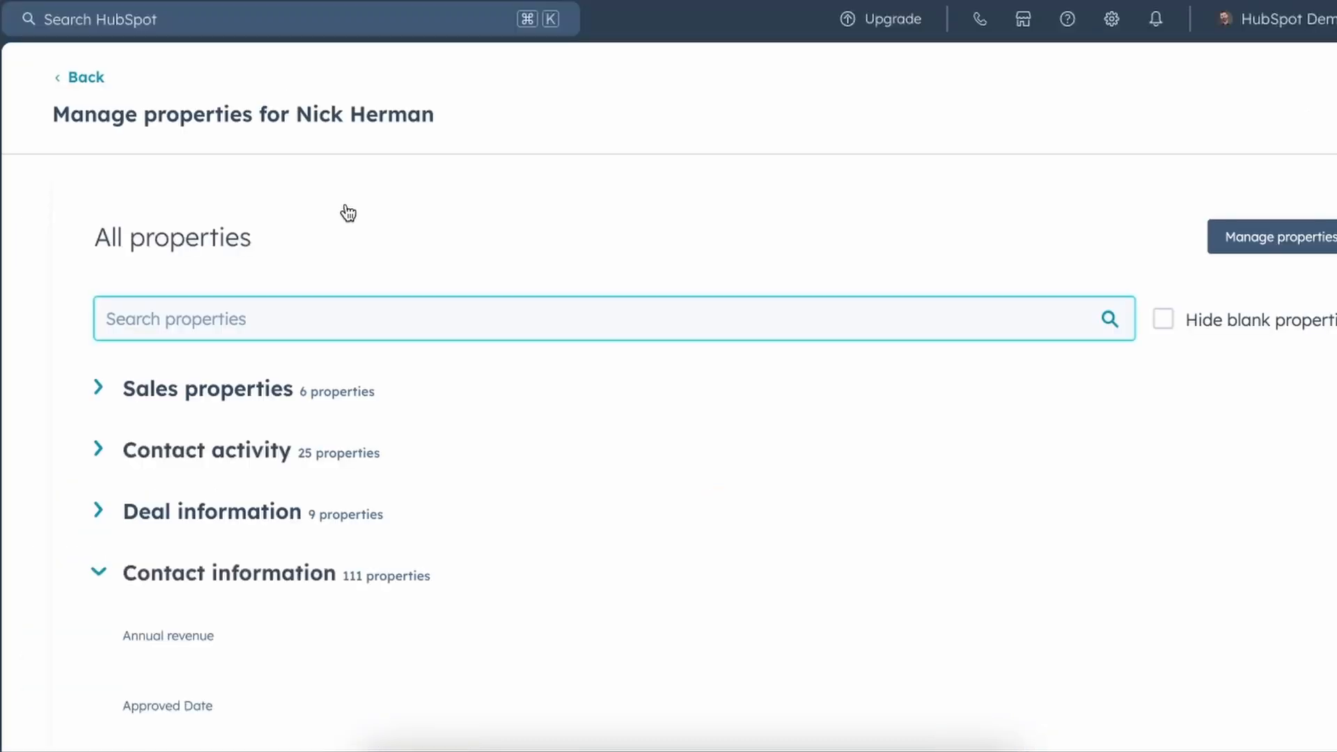
# Search the properties for state, city and country to confirm the IP-based values.
pyautogui.write('state')
pyautogui.scroll(-2, 254, 516)
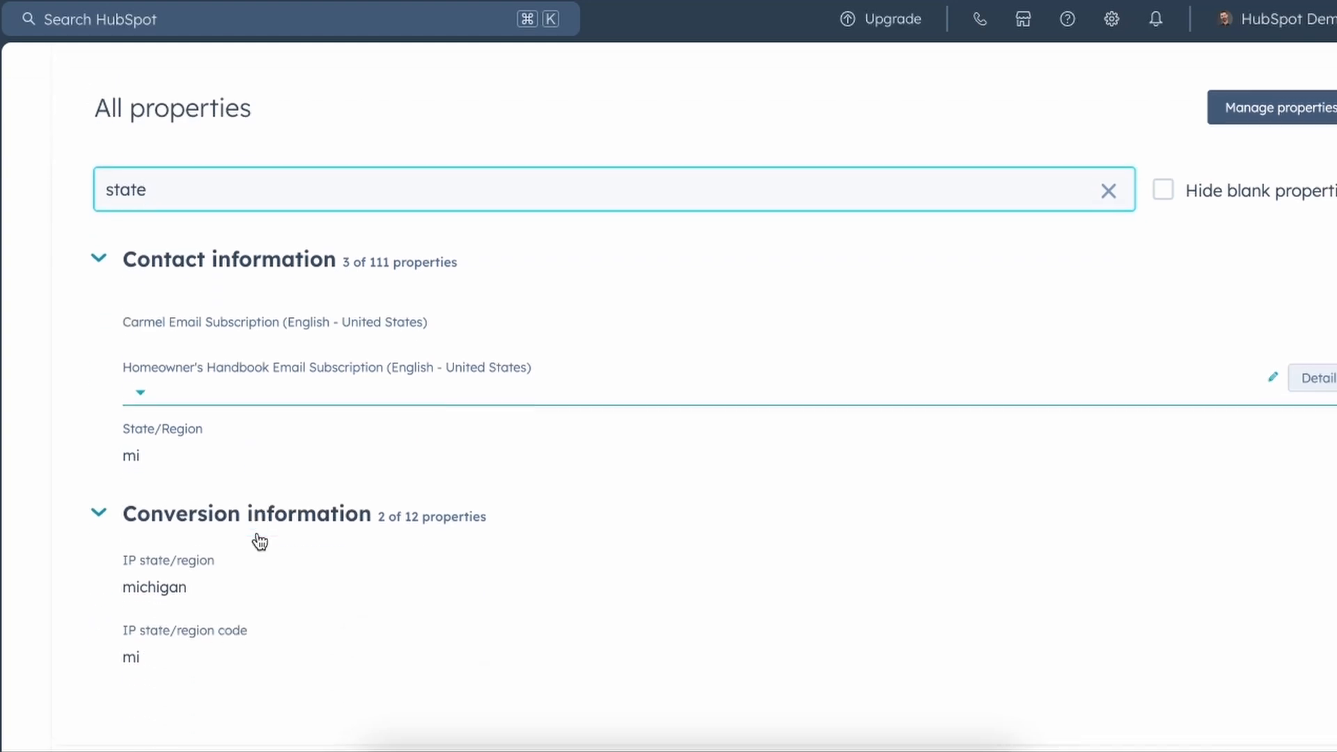
pyautogui.doubleClick(242, 183)
pyautogui.write('c')
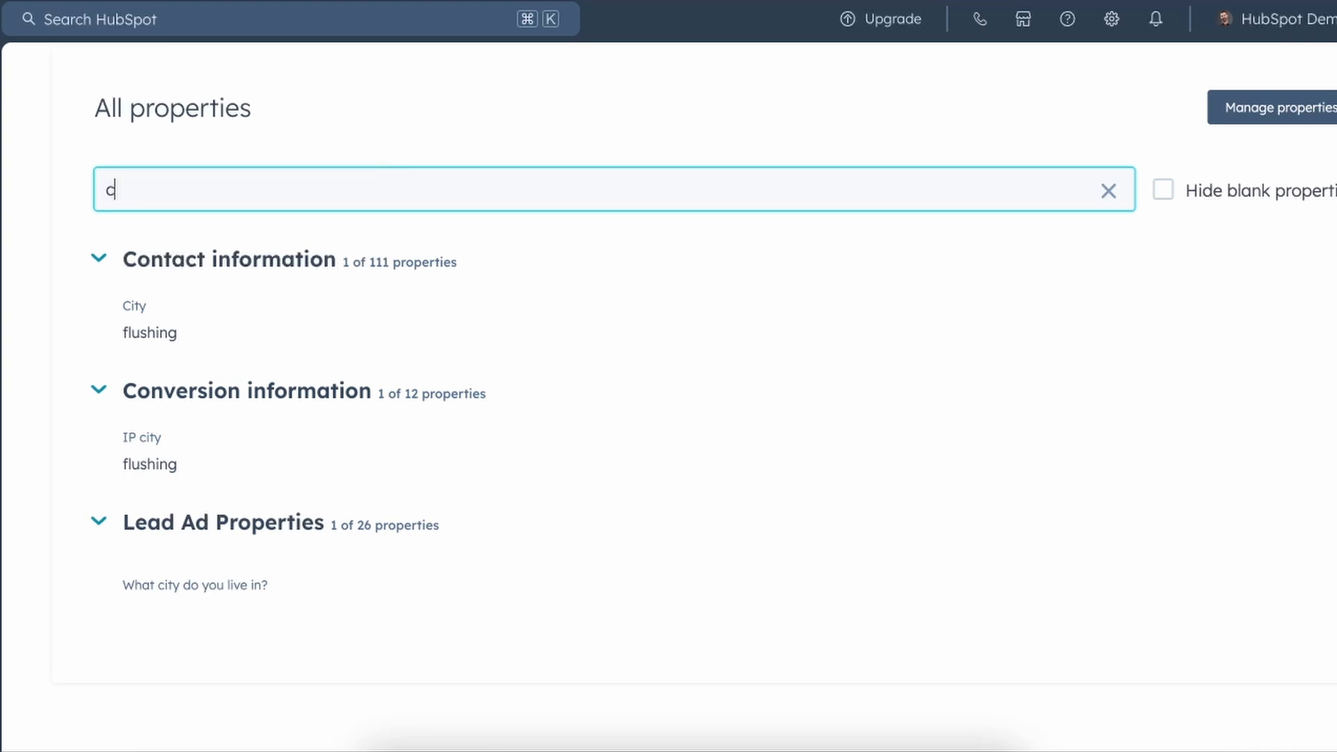
pyautogui.write('ityountry')
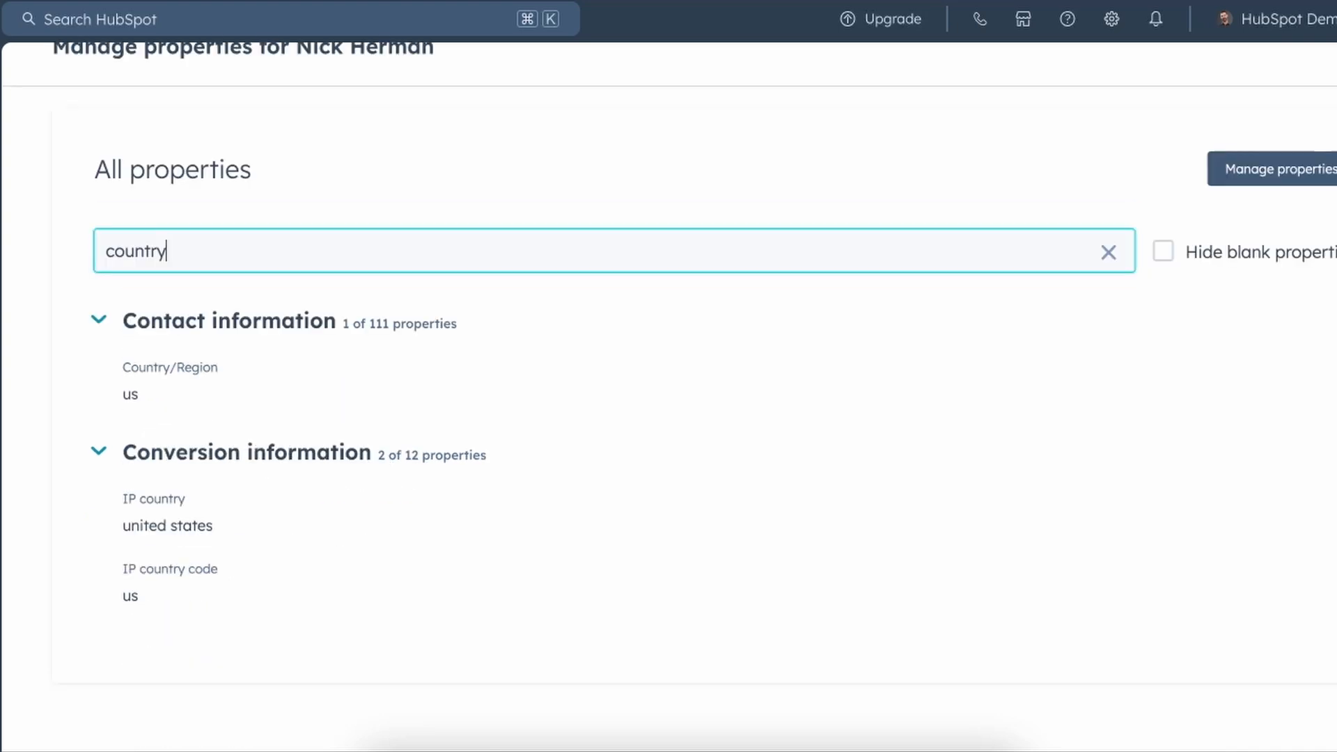